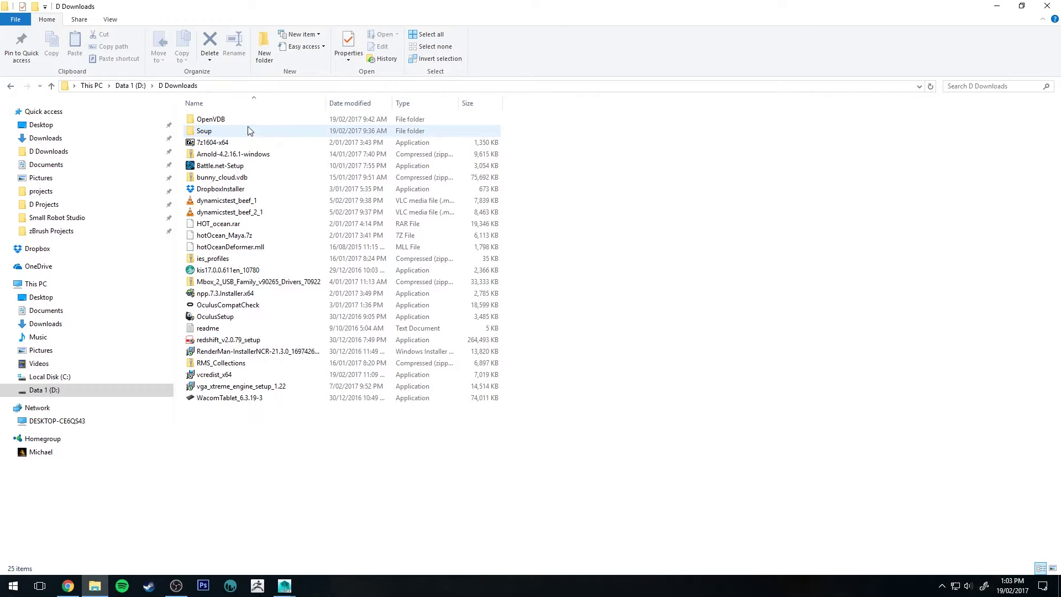
Step: Locate the Soup and OpenVDB folders in D Downloads and select the OpenVDB folder
mouse_move(248, 131)
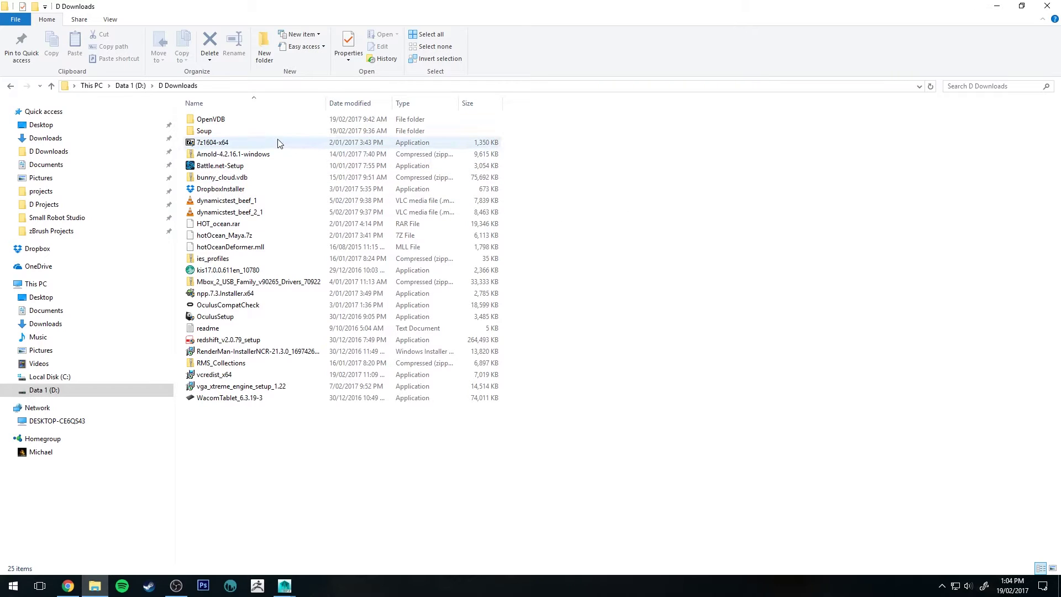
click(219, 131)
click(242, 119)
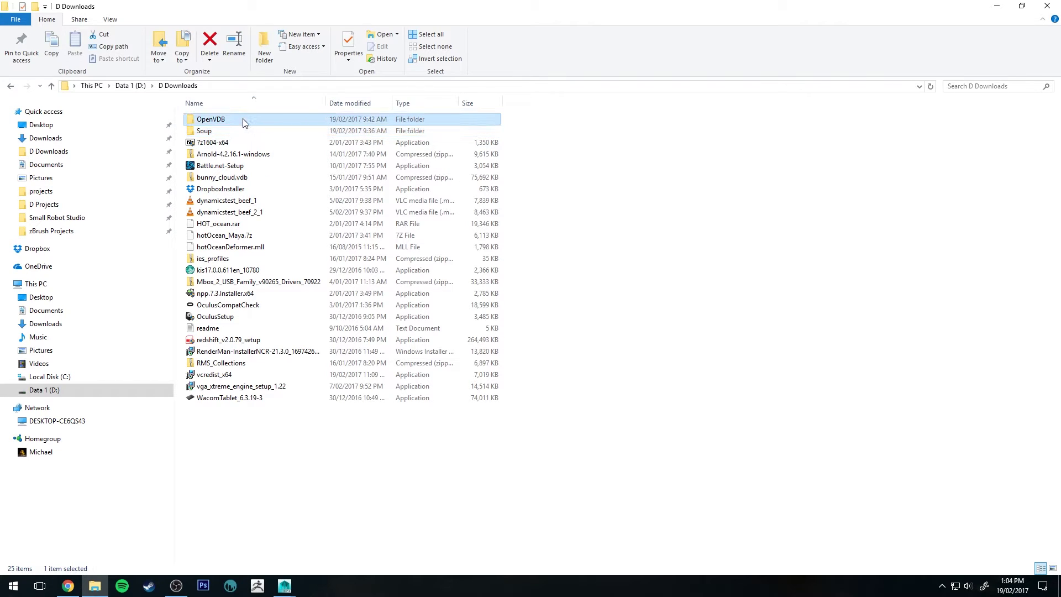
mouse_move(244, 121)
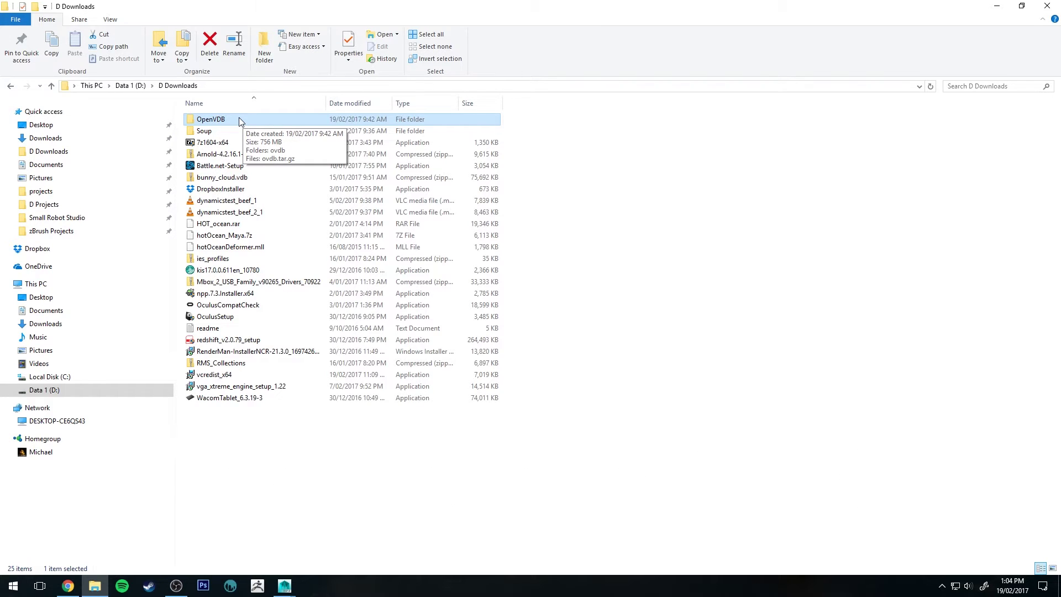
Step: Switch to Chrome and review the SOuP build and Open VDB for Maya and Arnold entries on the tools page, then close the browser
drag(1060, 146, 148, 4)
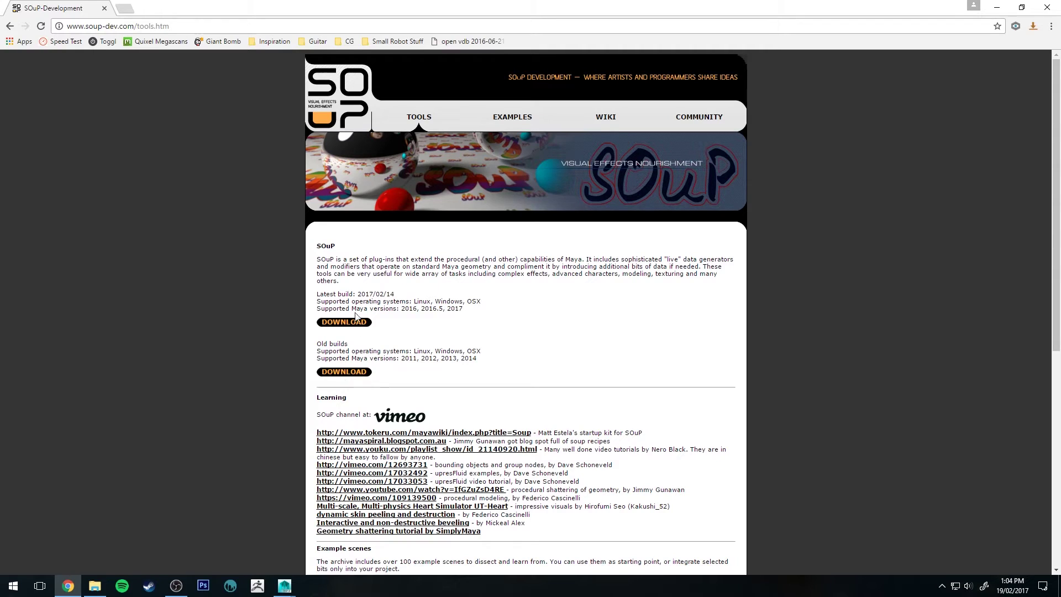
drag(330, 294, 484, 294)
click(324, 292)
drag(358, 294, 406, 291)
scroll(283, 290, down, 7)
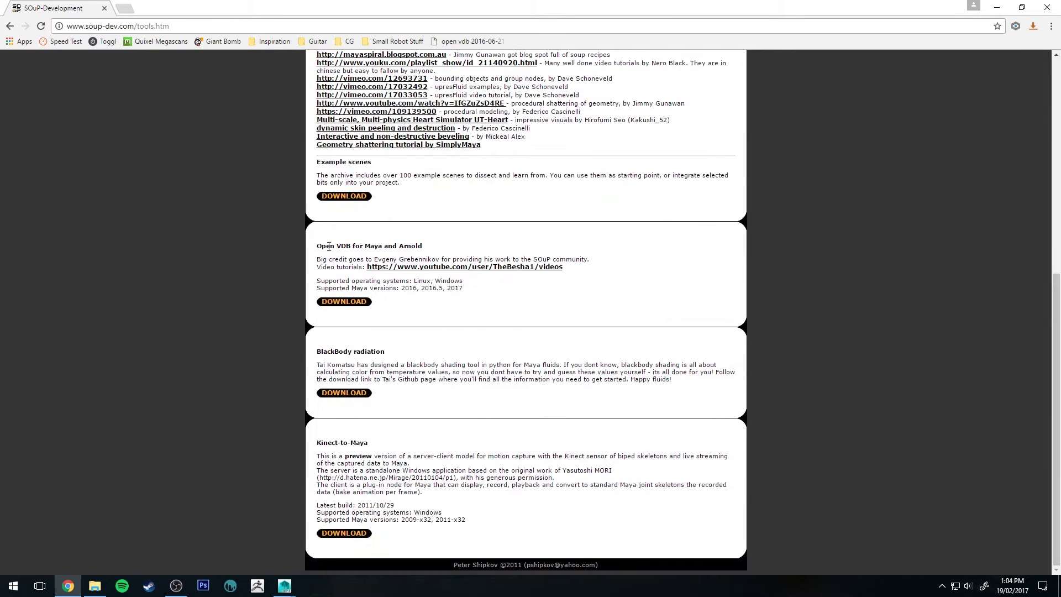
drag(320, 244, 468, 249)
click(345, 281)
click(1047, 7)
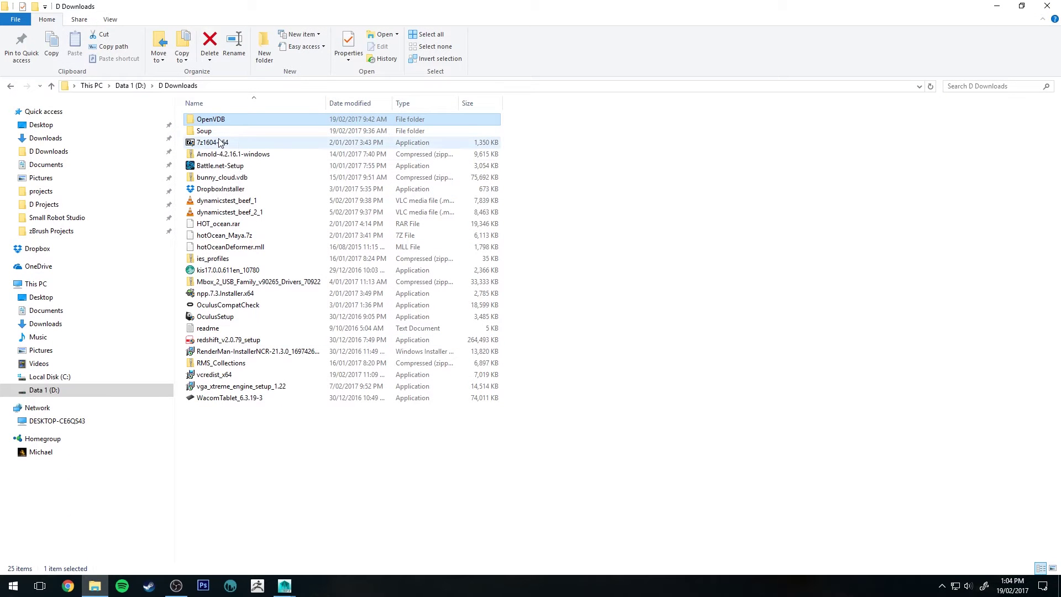
Step: Open the maya2016 folder nested under OpenVDB, ovdb, ovdb and maya in D Downloads
double_click(224, 120)
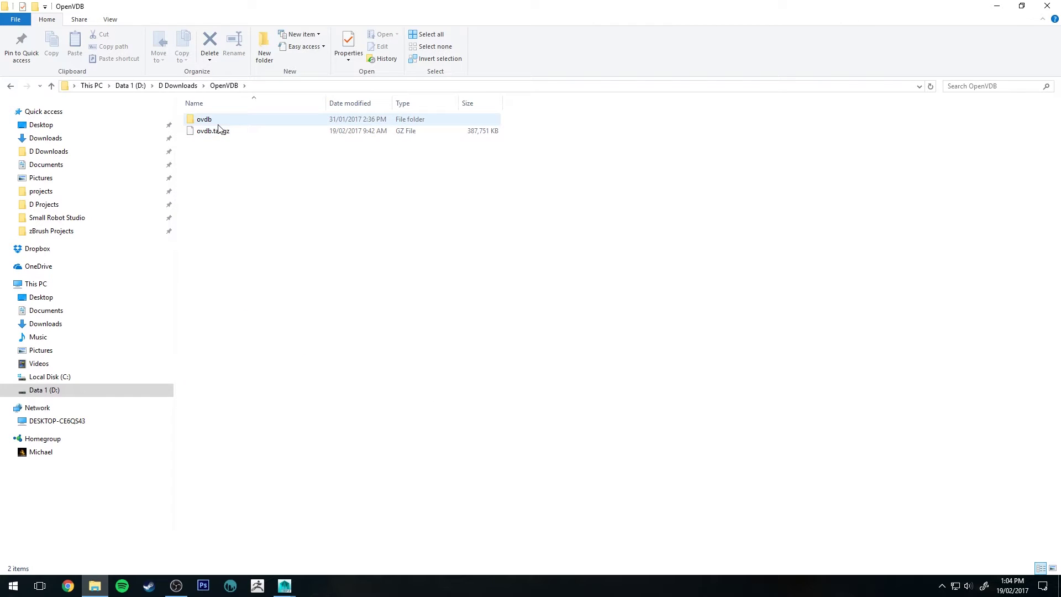
double_click(214, 123)
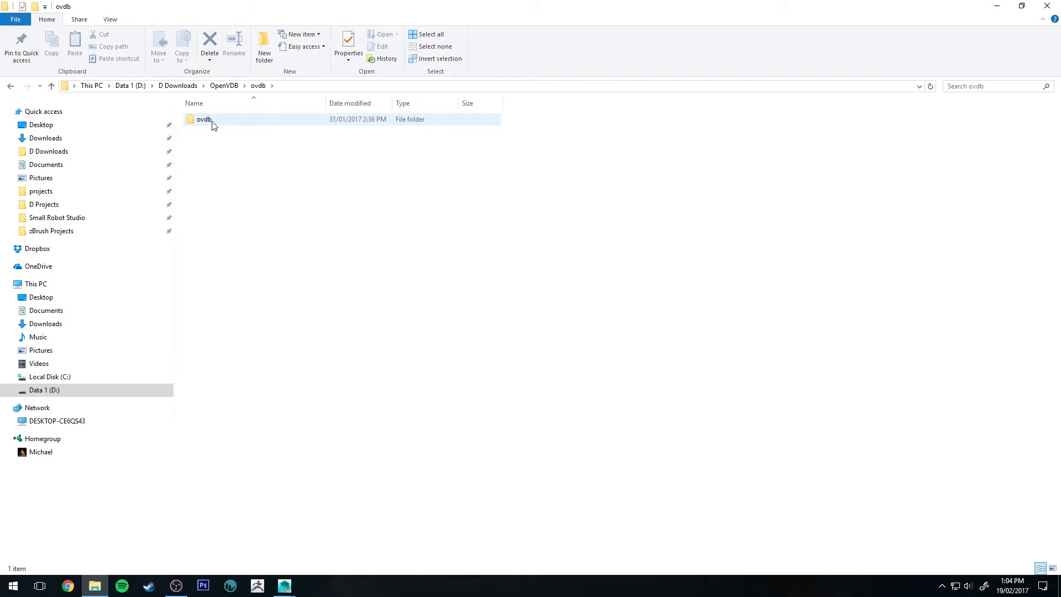
double_click(211, 122)
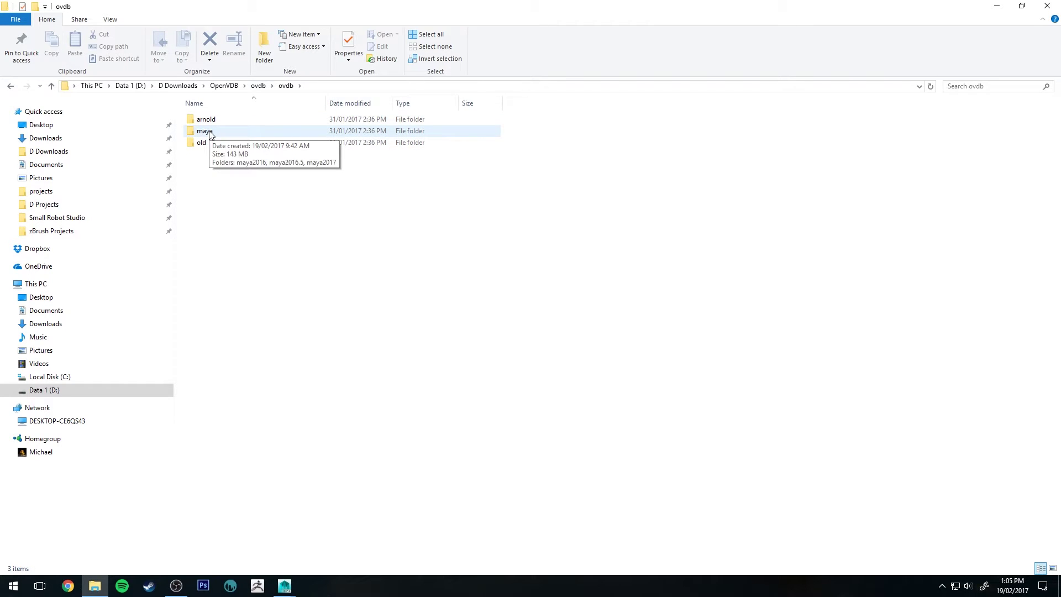
double_click(210, 132)
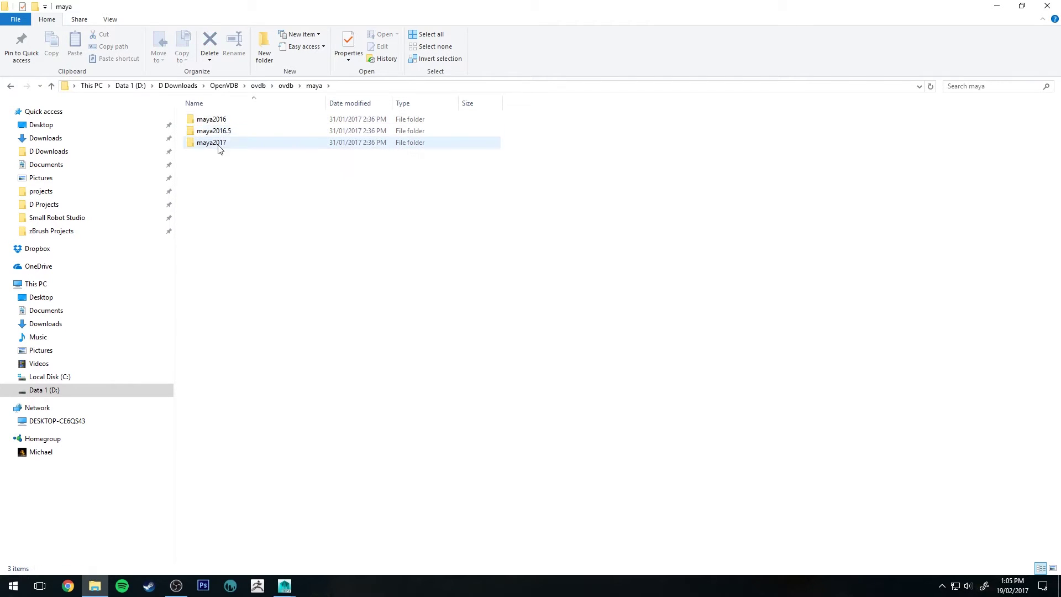
double_click(218, 120)
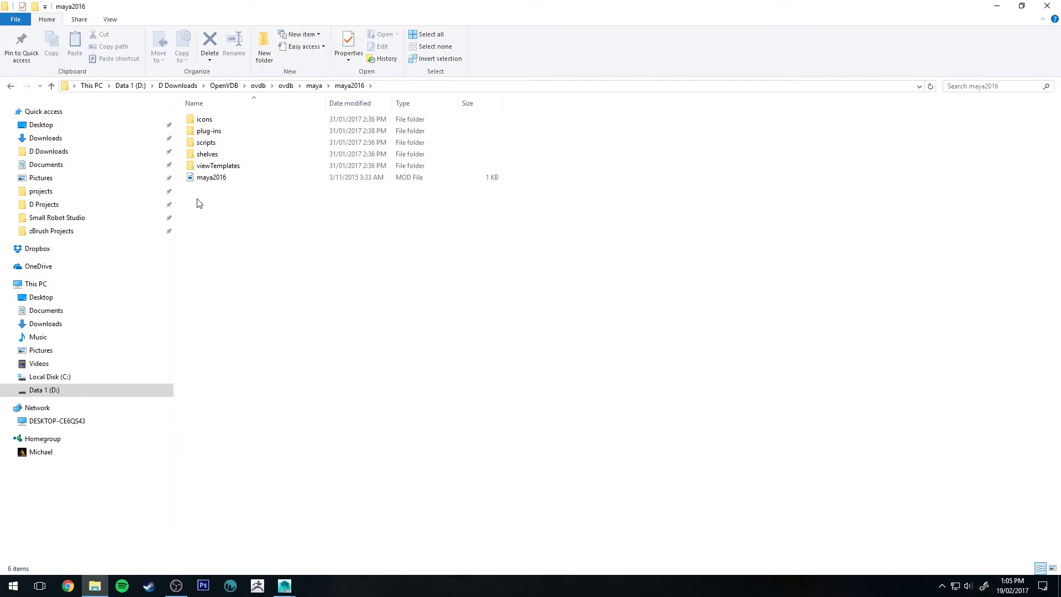
Step: Copy all the folders and the MOD file in the downloaded maya2016 folder
drag(199, 204, 237, 133)
drag(190, 209, 244, 116)
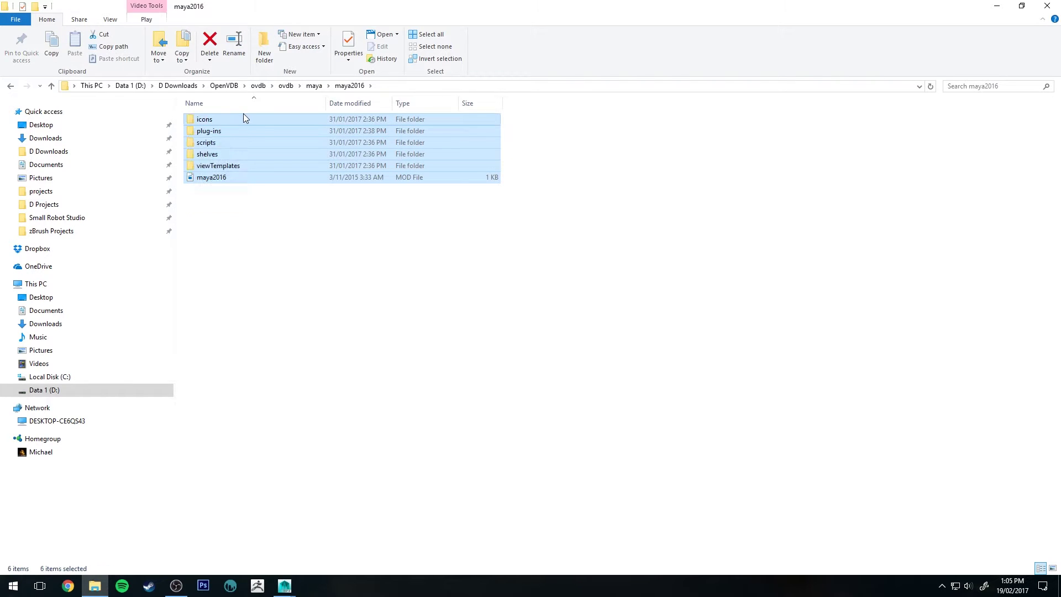
right_click(221, 122)
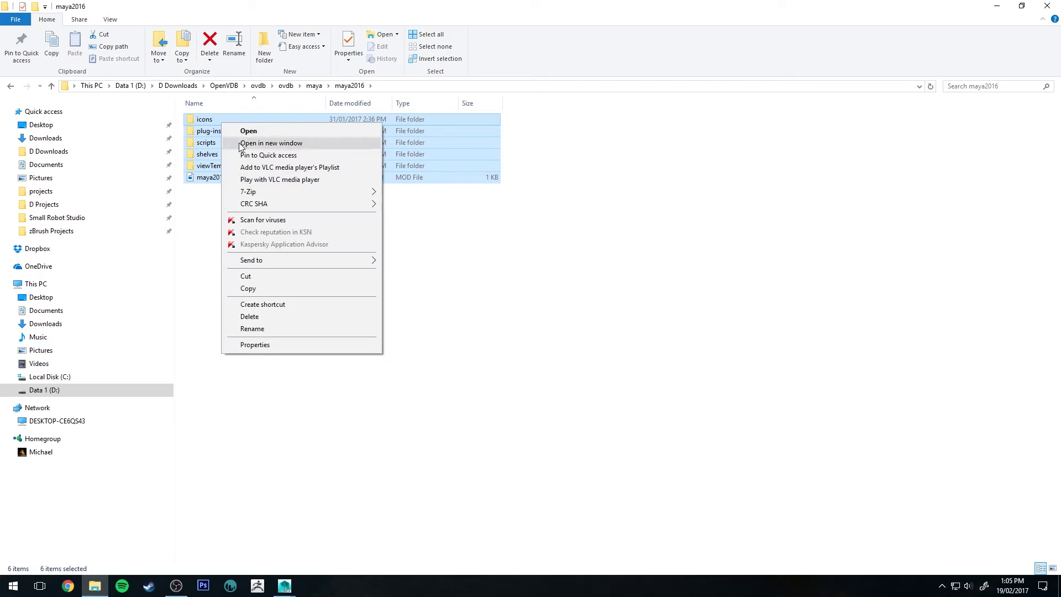
click(275, 288)
click(433, 293)
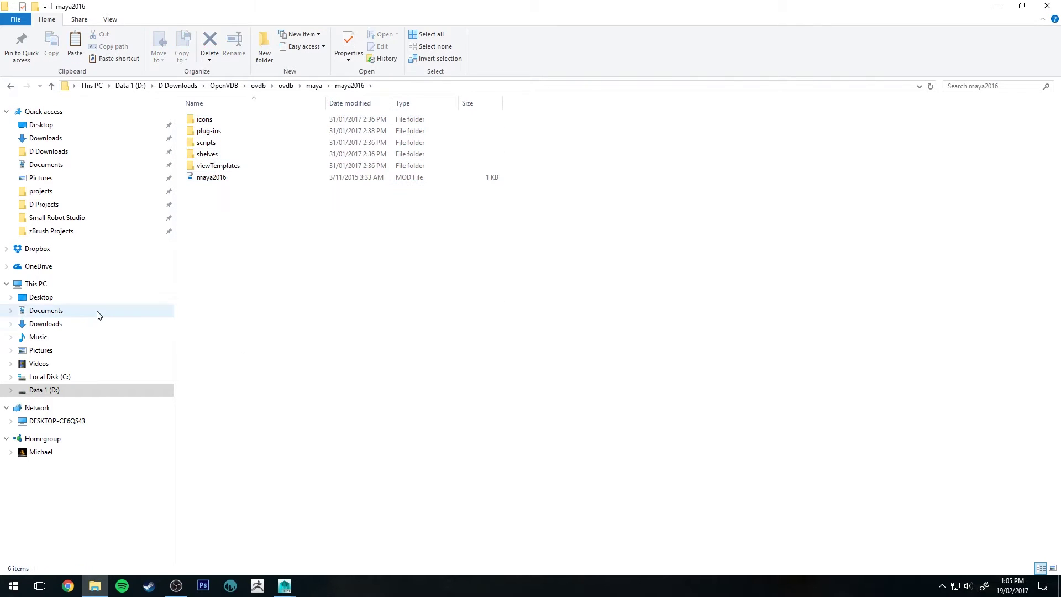
Step: Open Local Disk (C:) in a second File Explorer window beside the downloaded maya2016 folder
right_click(95, 379)
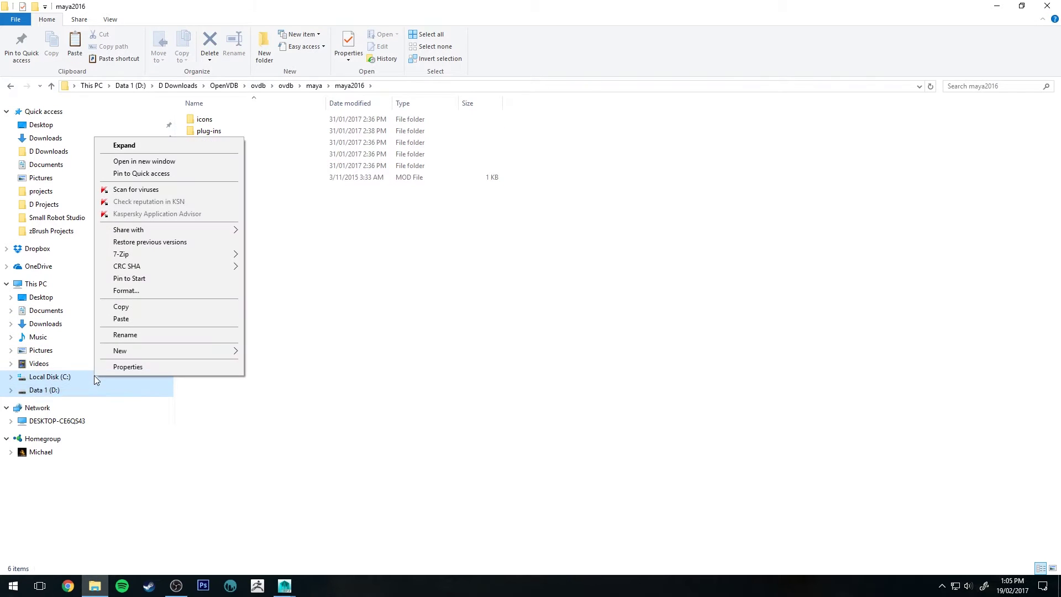
click(165, 159)
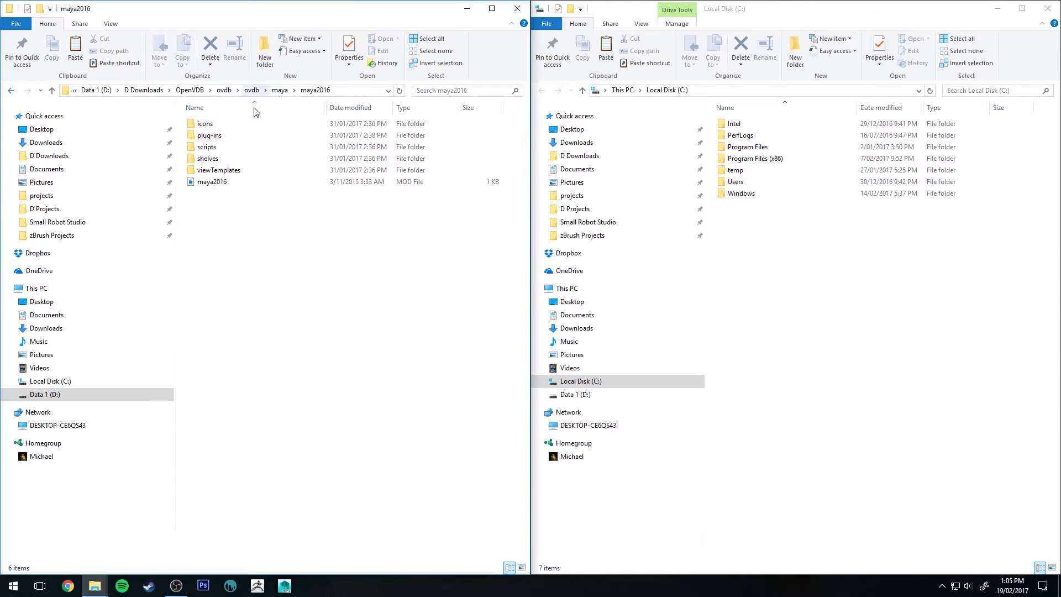
click(789, 238)
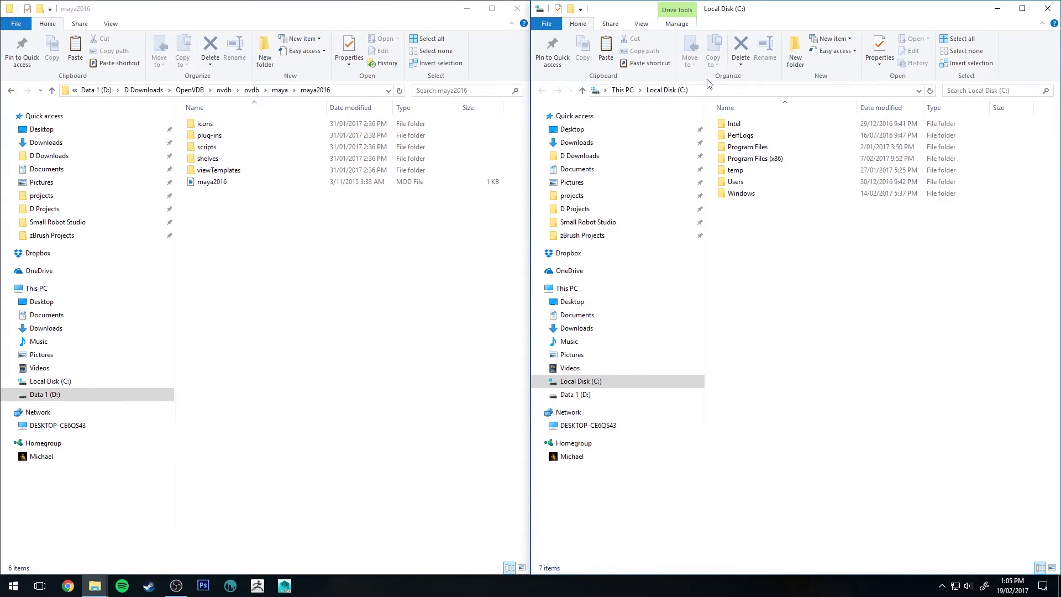
Step: Go to Program Files\Autodesk\openvdb\maya2016 on Local Disk (C:) in the second window
double_click(752, 149)
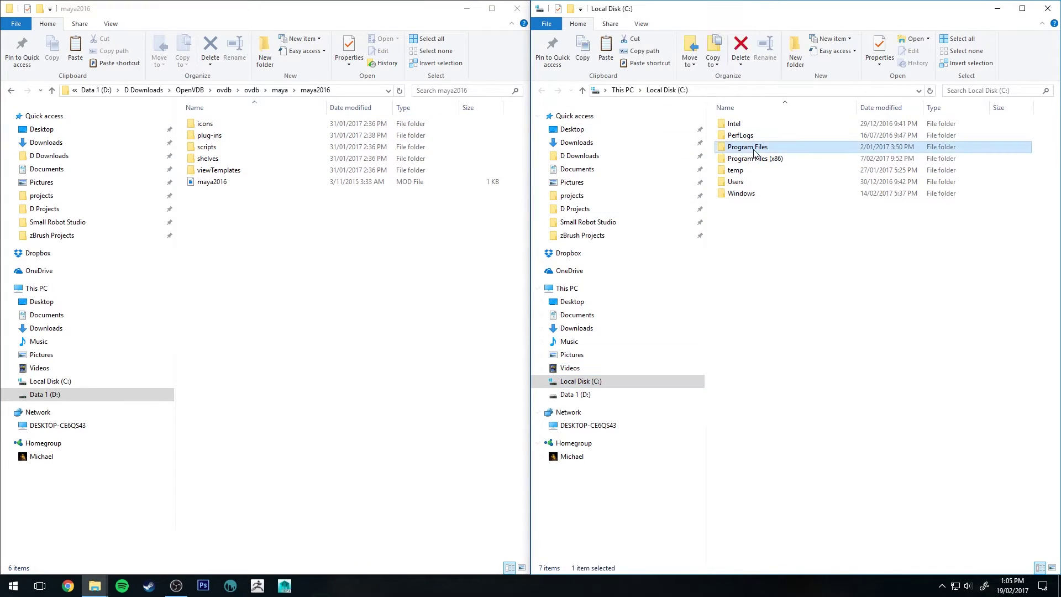
double_click(755, 160)
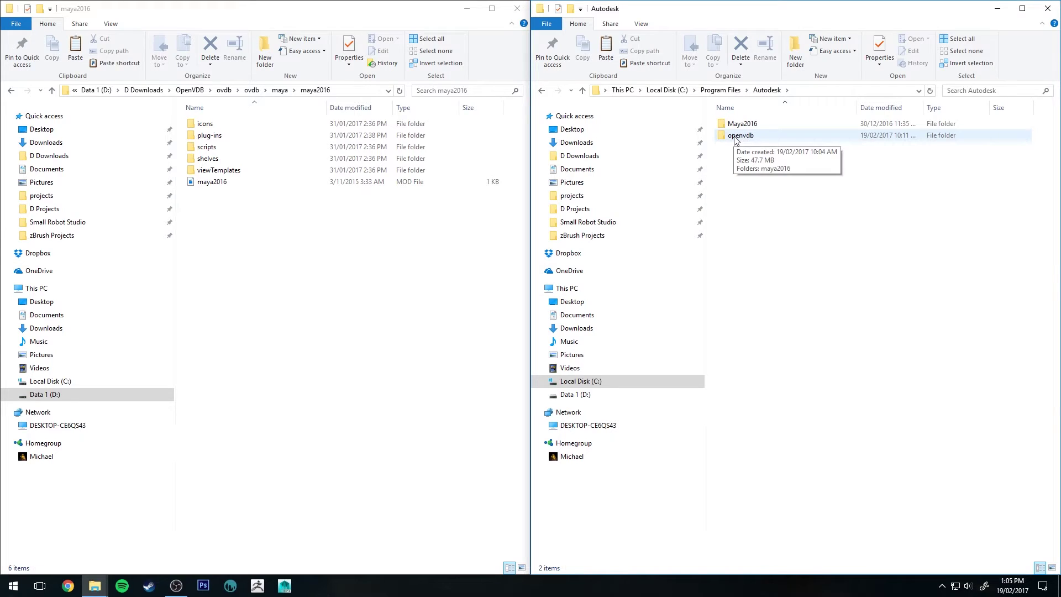
click(736, 141)
double_click(746, 140)
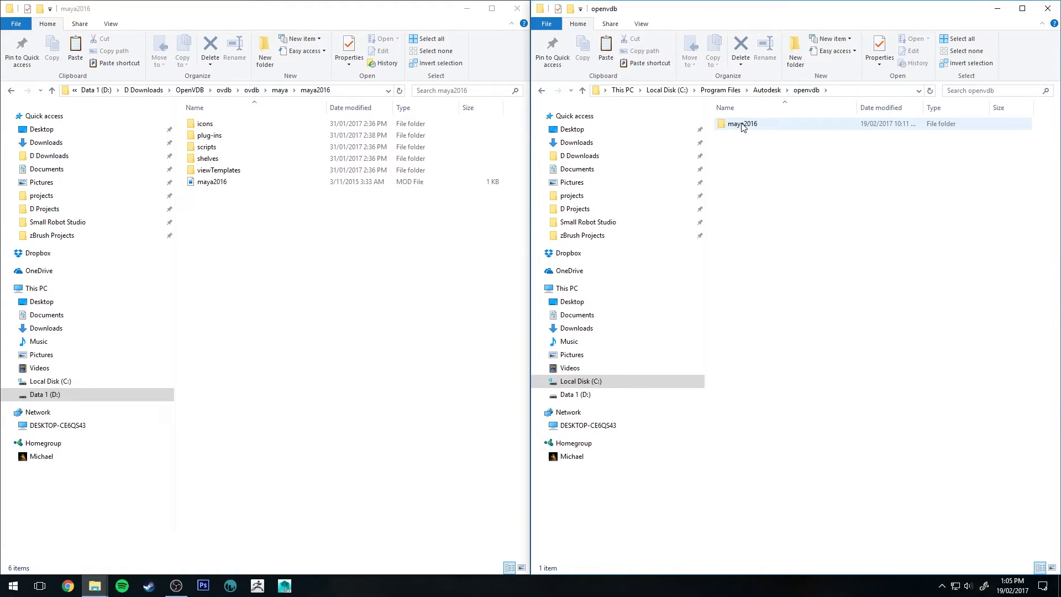
double_click(742, 125)
right_click(780, 253)
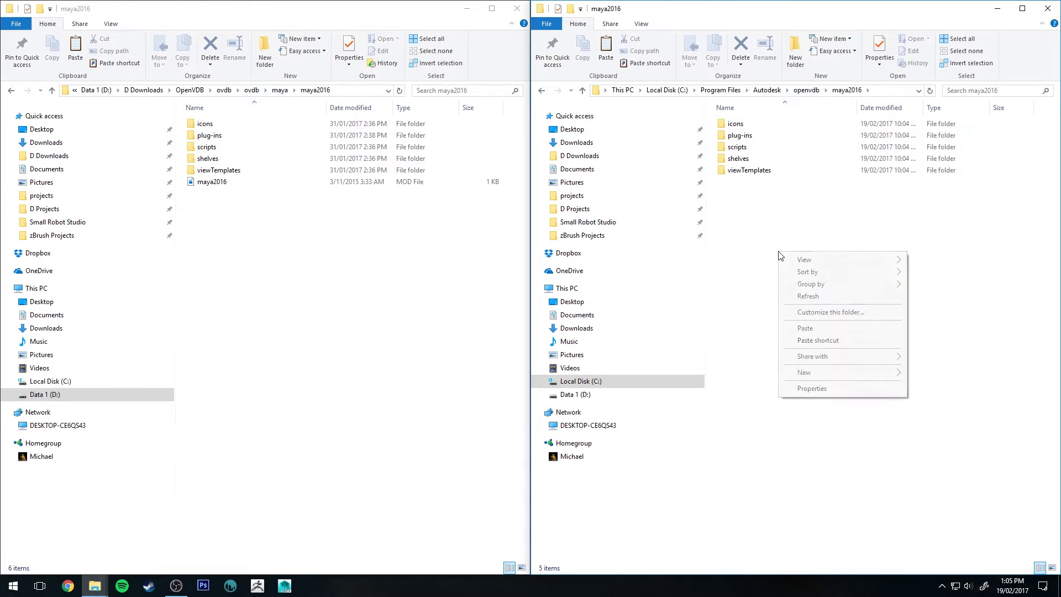
click(763, 213)
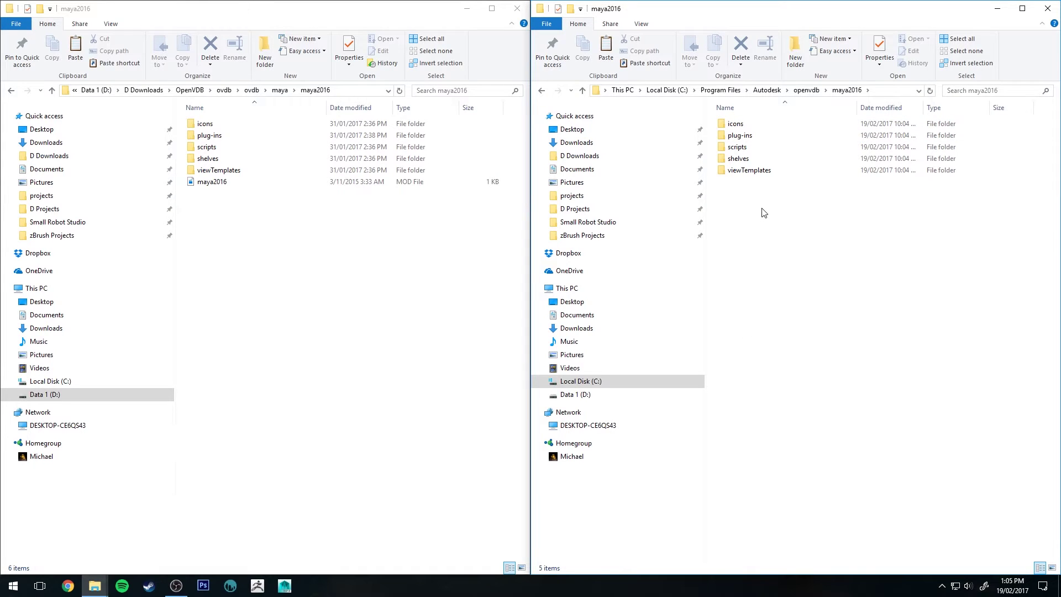
Step: Identify the maya2016 MOD file among the contents of the downloaded maya2016 folder
click(232, 182)
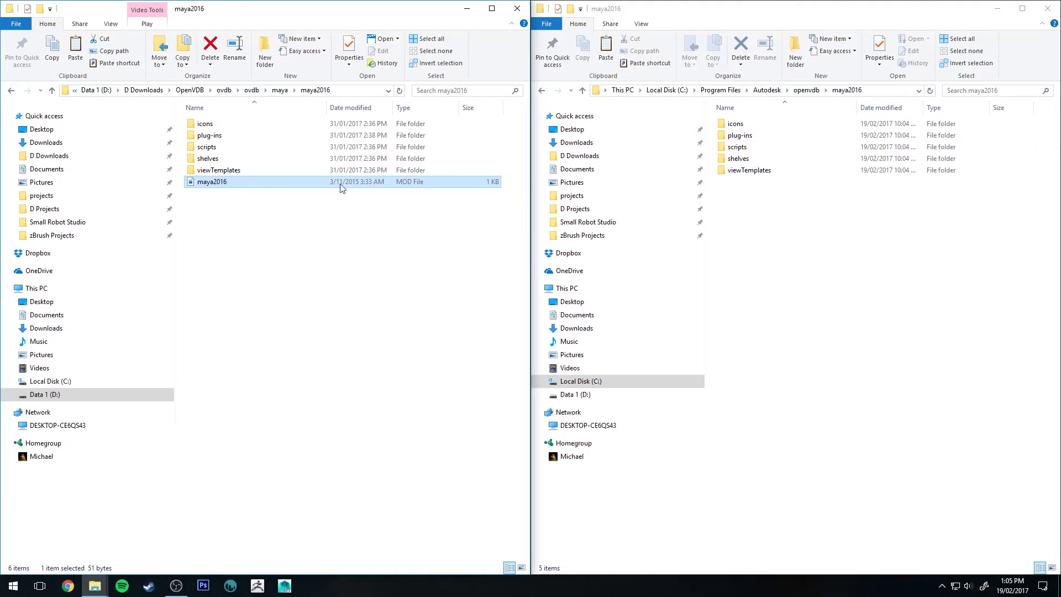
right_click(267, 188)
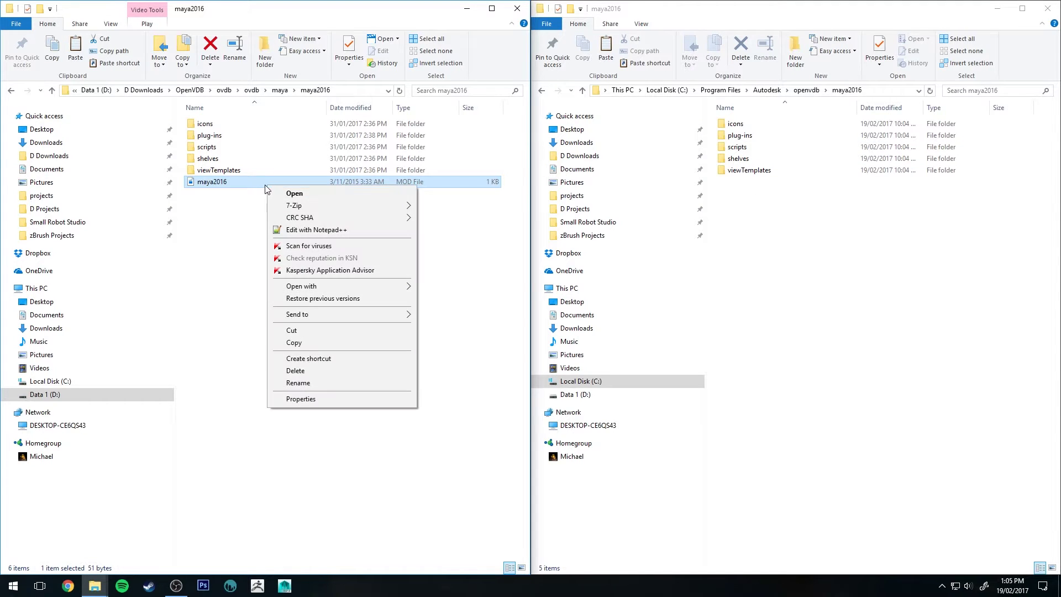
click(230, 296)
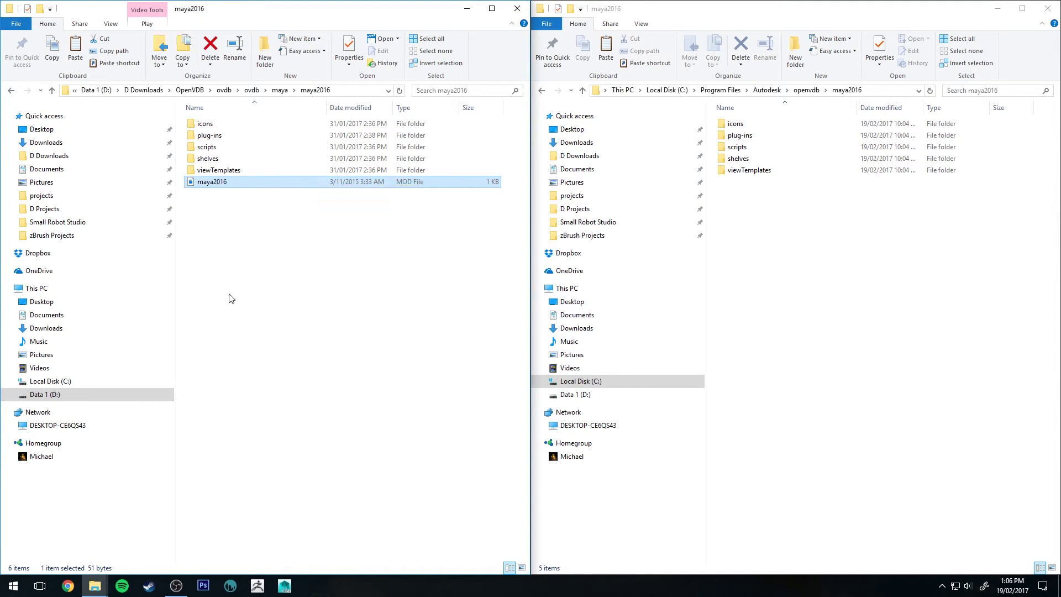
Step: Go to the Documents\maya\2016\modules folder in the first File Explorer window
click(58, 174)
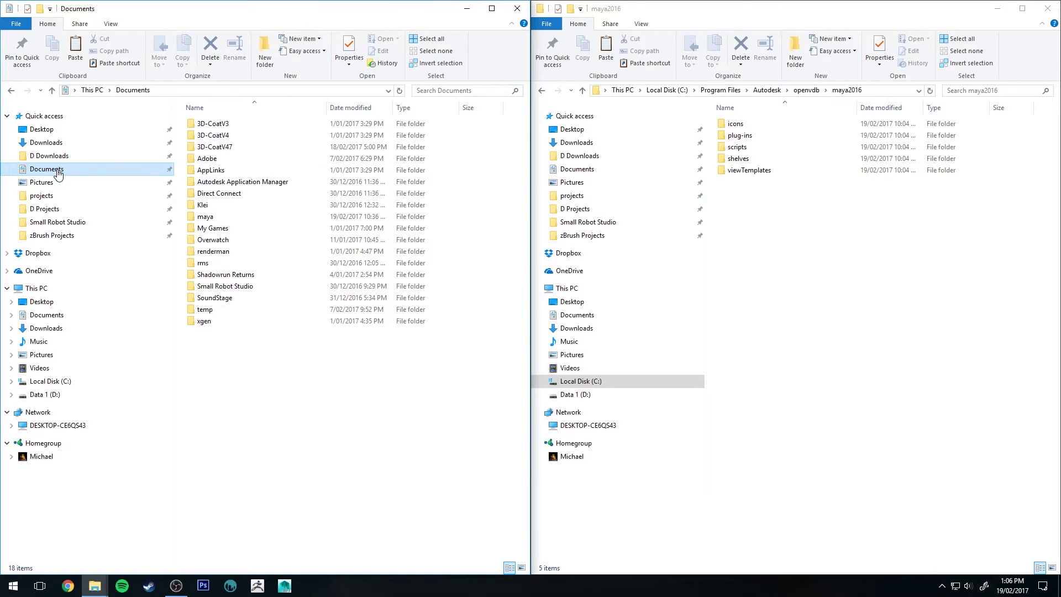
double_click(219, 220)
click(218, 124)
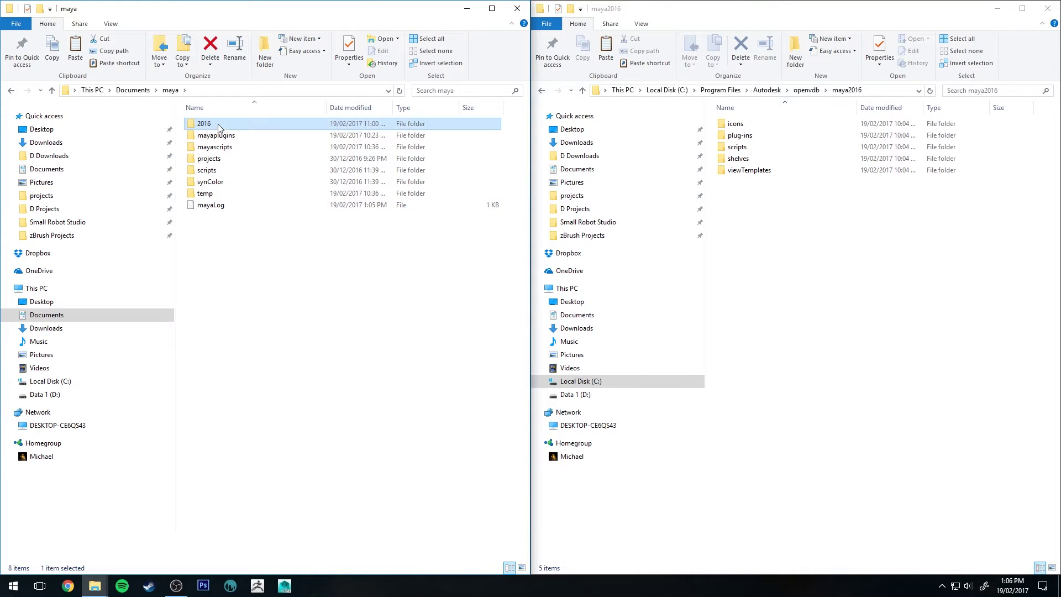
double_click(217, 124)
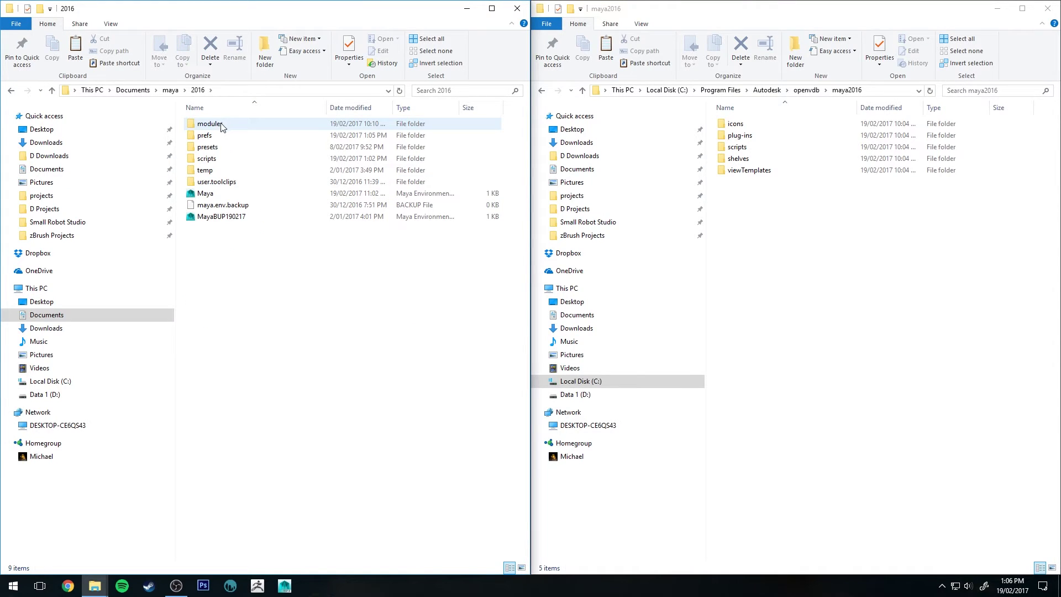
double_click(222, 127)
key(alt+Left)
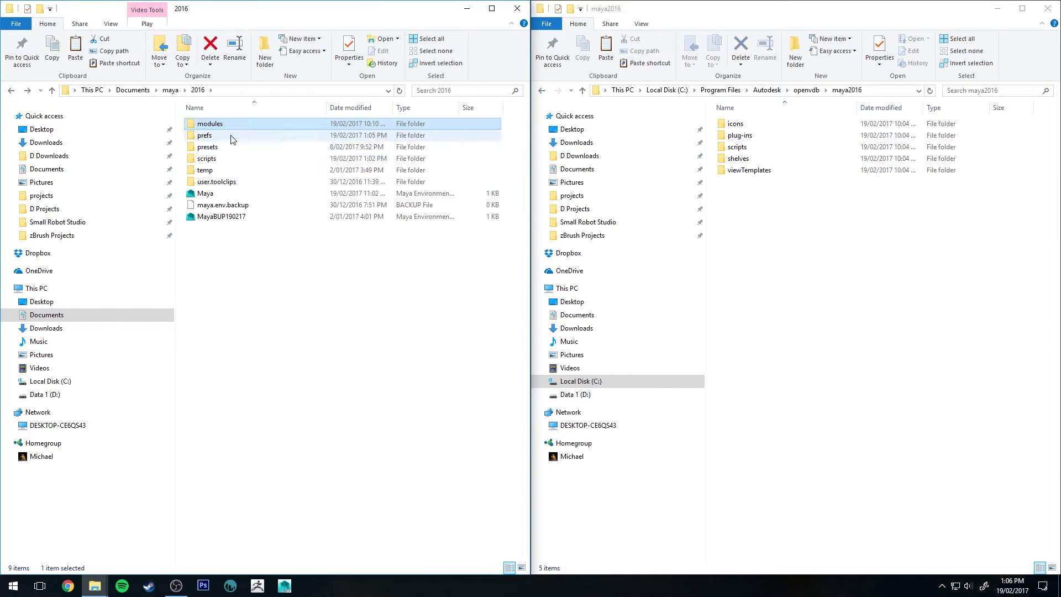
double_click(263, 129)
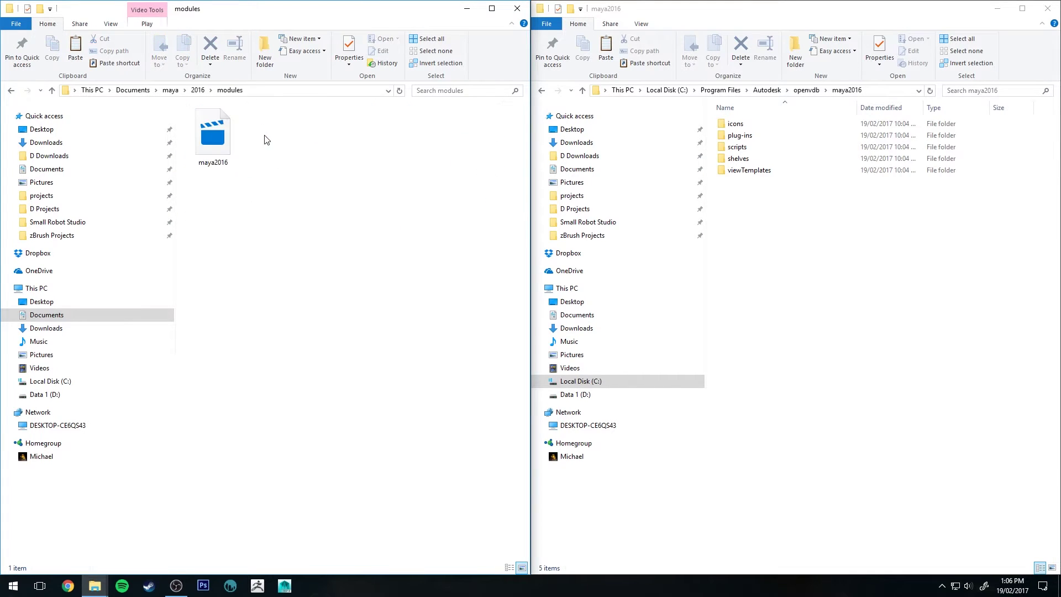
Step: Open the maya2016 file from the modules folder in Notepad++ and examine its module path line
click(218, 124)
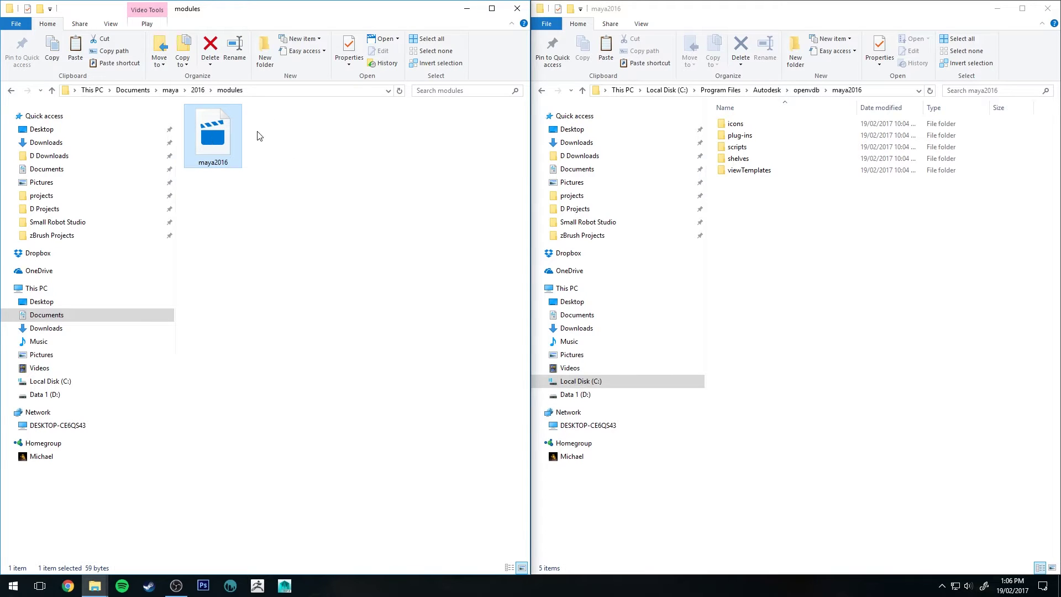
right_click(213, 129)
click(282, 174)
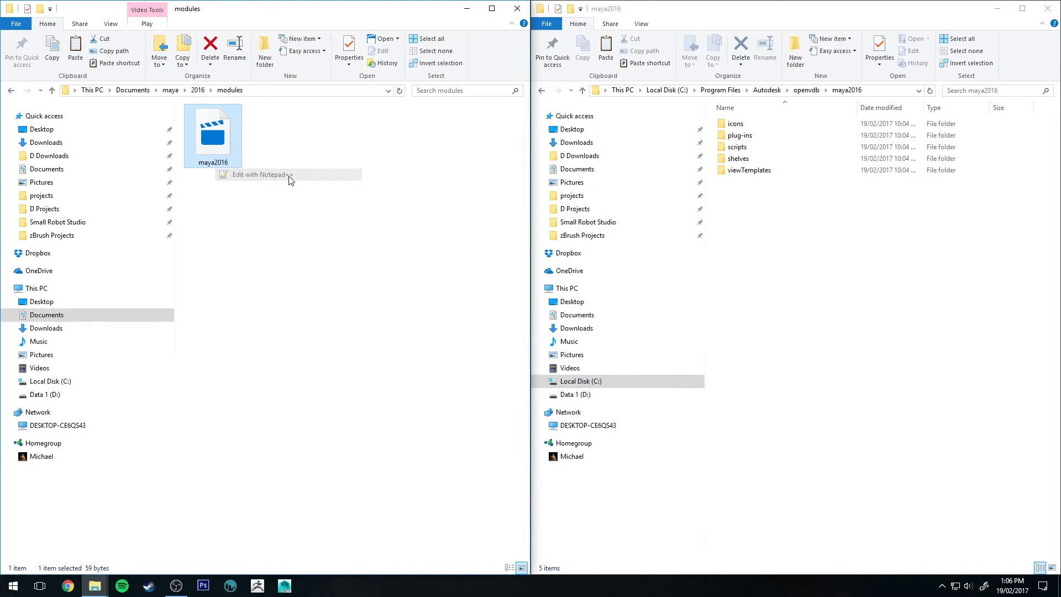
drag(652, 137, 554, 124)
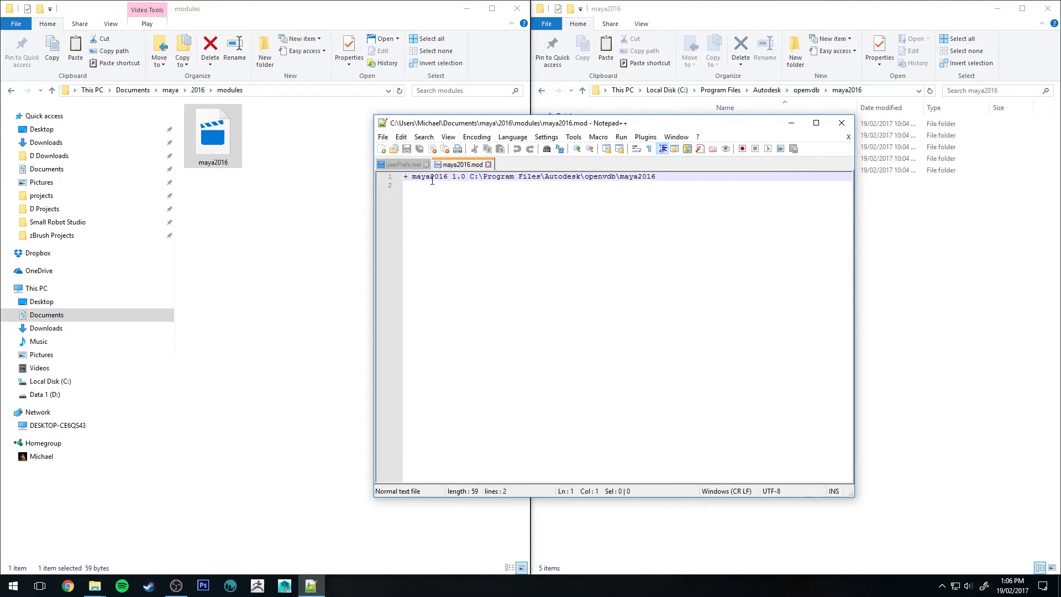
drag(404, 178, 696, 182)
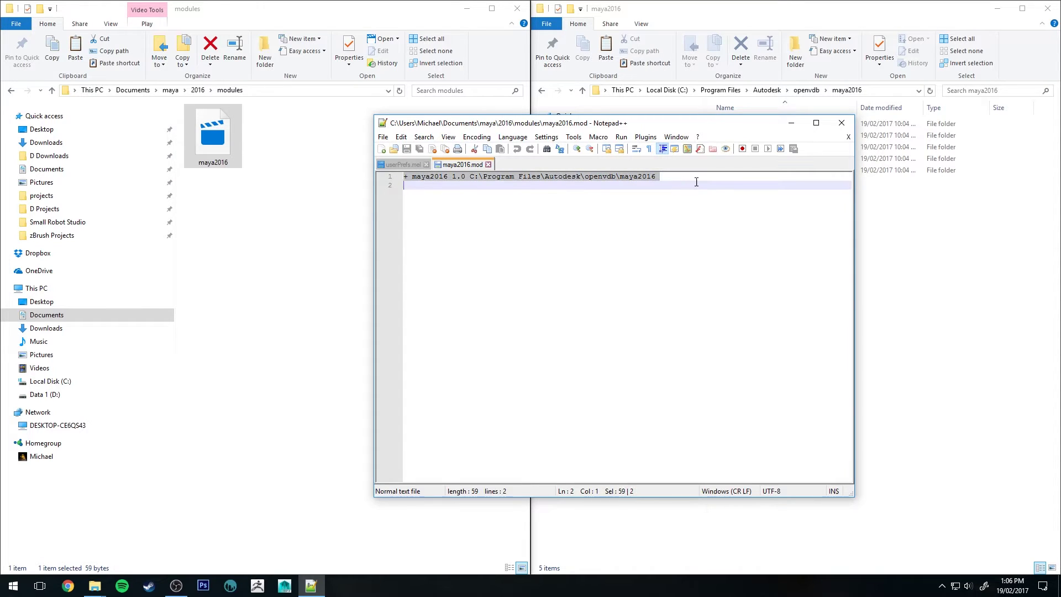
click(659, 176)
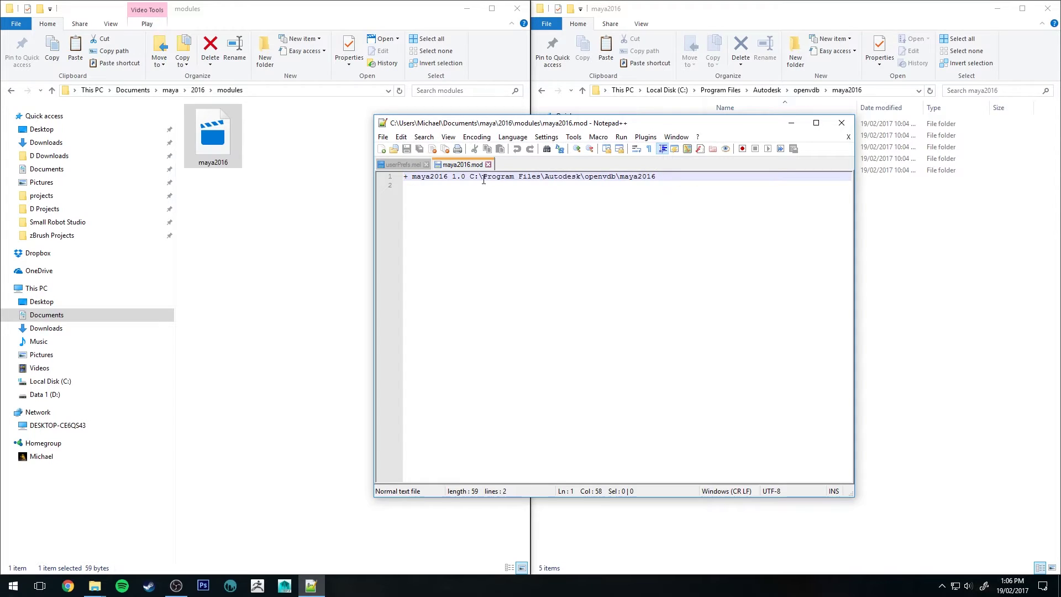
Step: Check the C:\Program Files\Autodesk\openvdb\maya2016 path in the module file and uncover the second File Explorer window for comparison
drag(471, 176, 631, 177)
click(659, 178)
drag(670, 125, 363, 157)
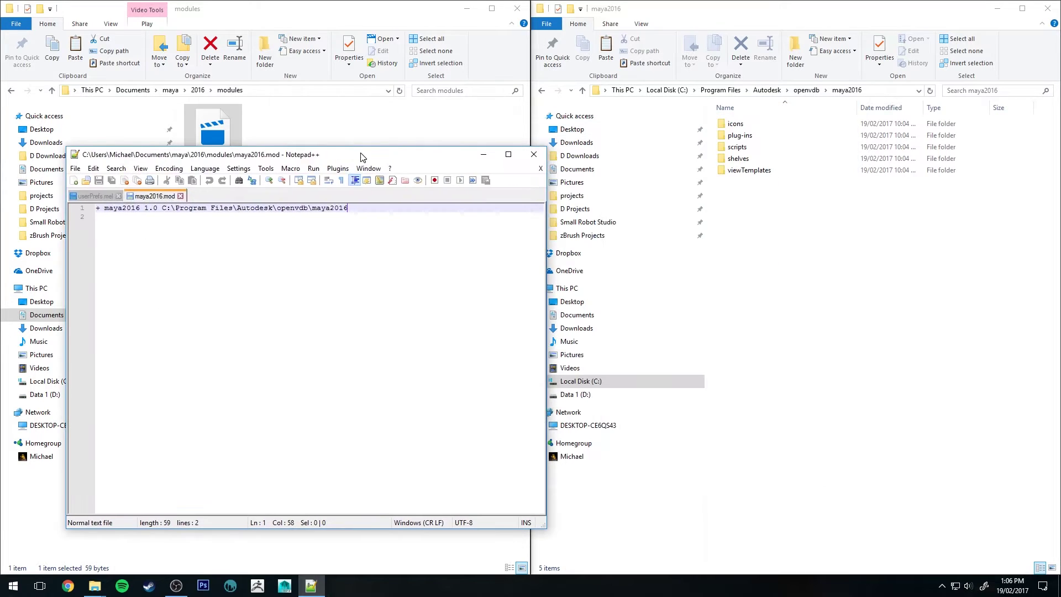
Step: Copy the openvdb\maya2016 folder's address as text from File Explorer, and close the module file's Notepad++ window
click(797, 215)
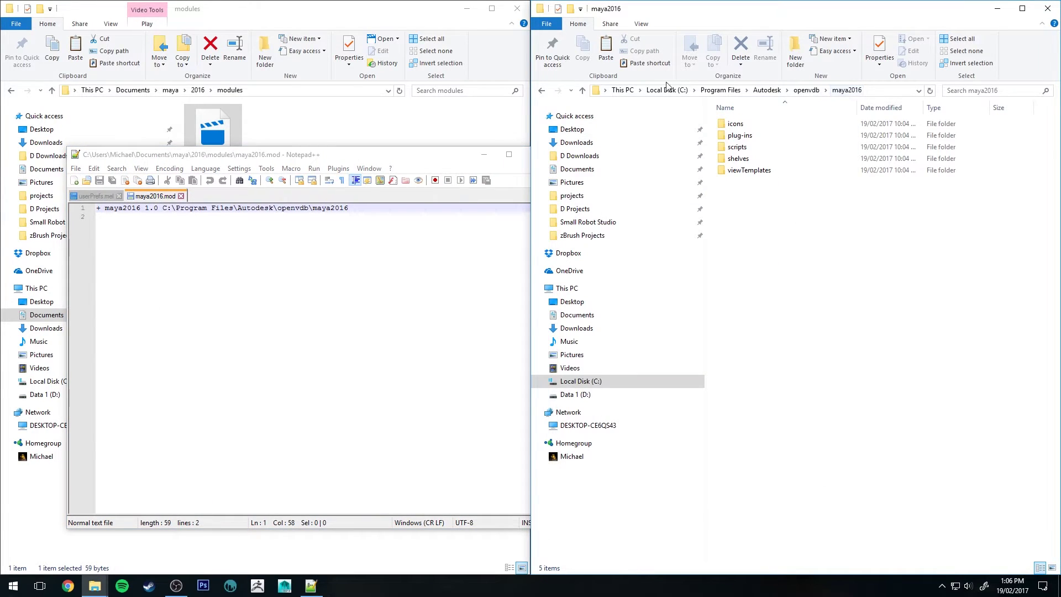
right_click(848, 95)
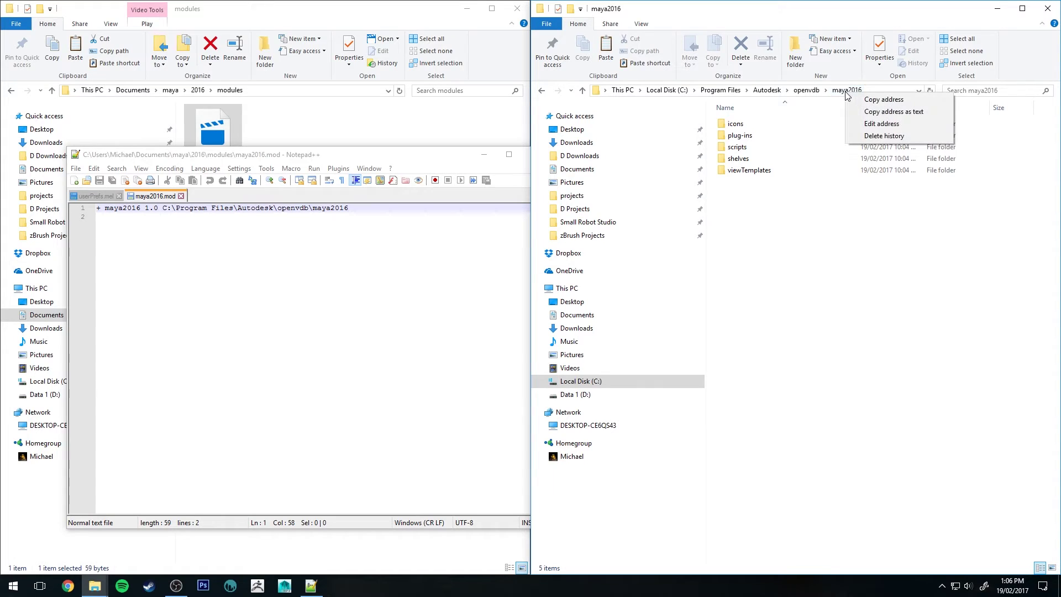
click(880, 114)
click(304, 216)
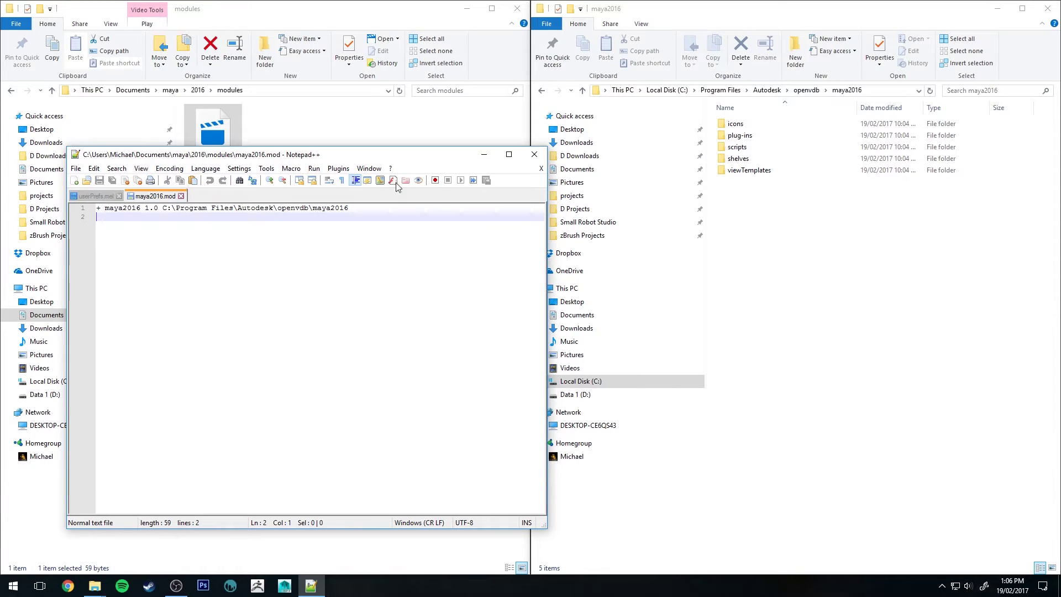
click(534, 155)
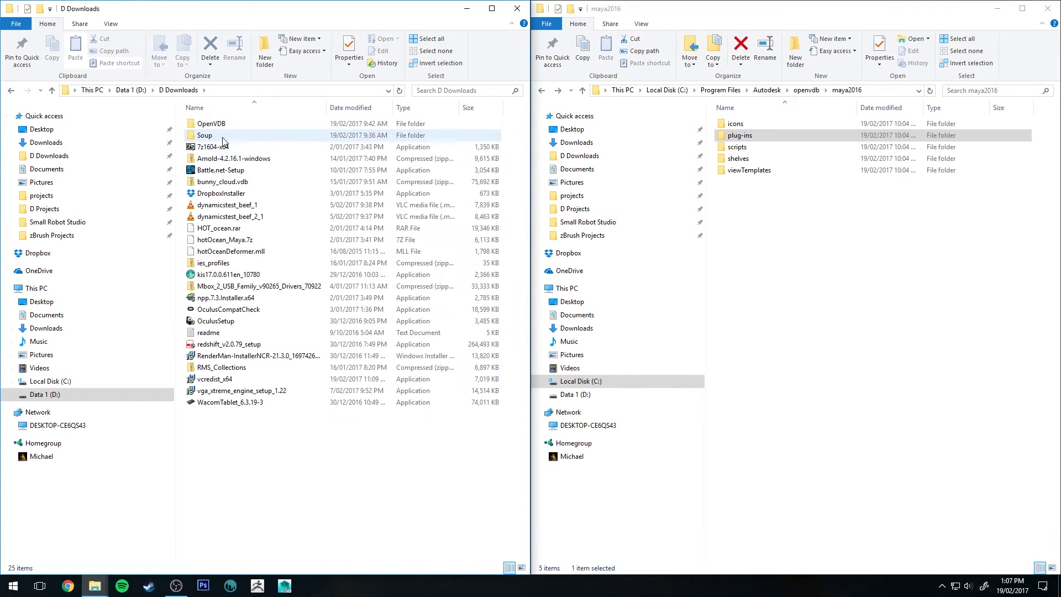
Step: Open the Soup folder in D Downloads in the first window and look over its contents
double_click(223, 136)
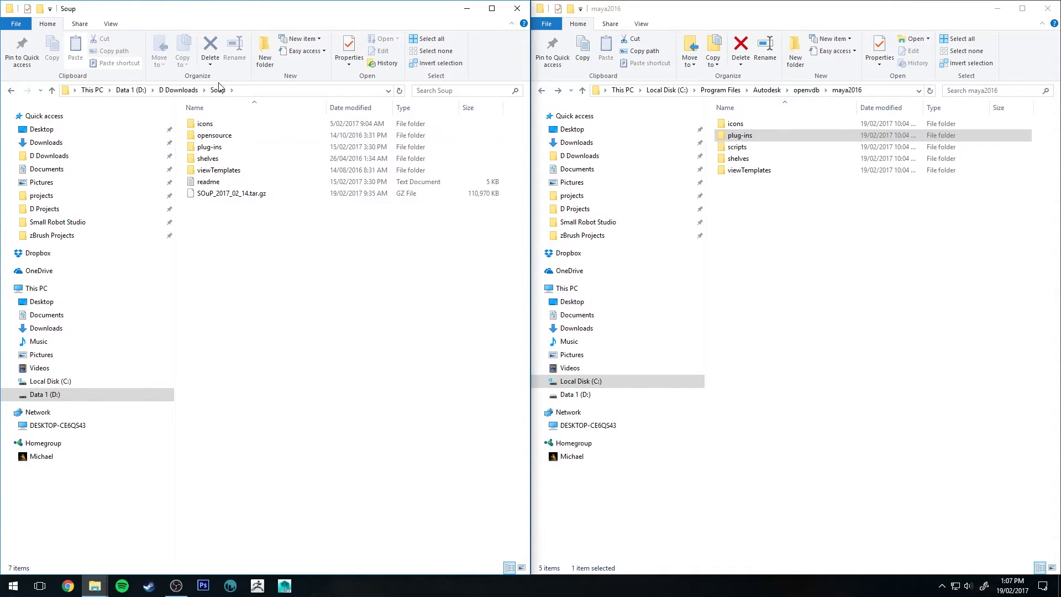
drag(216, 243, 267, 118)
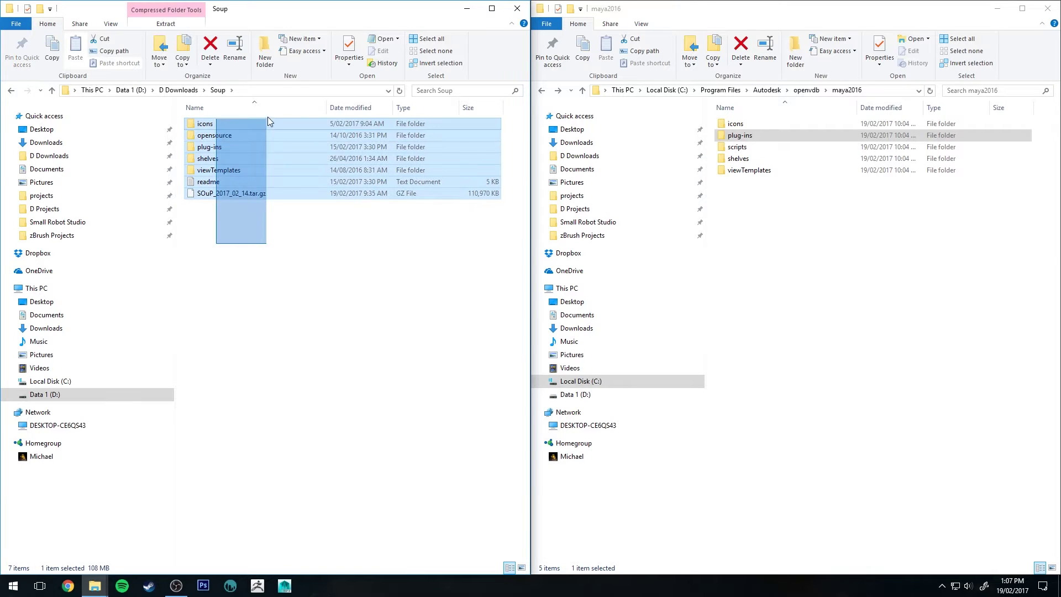
click(324, 254)
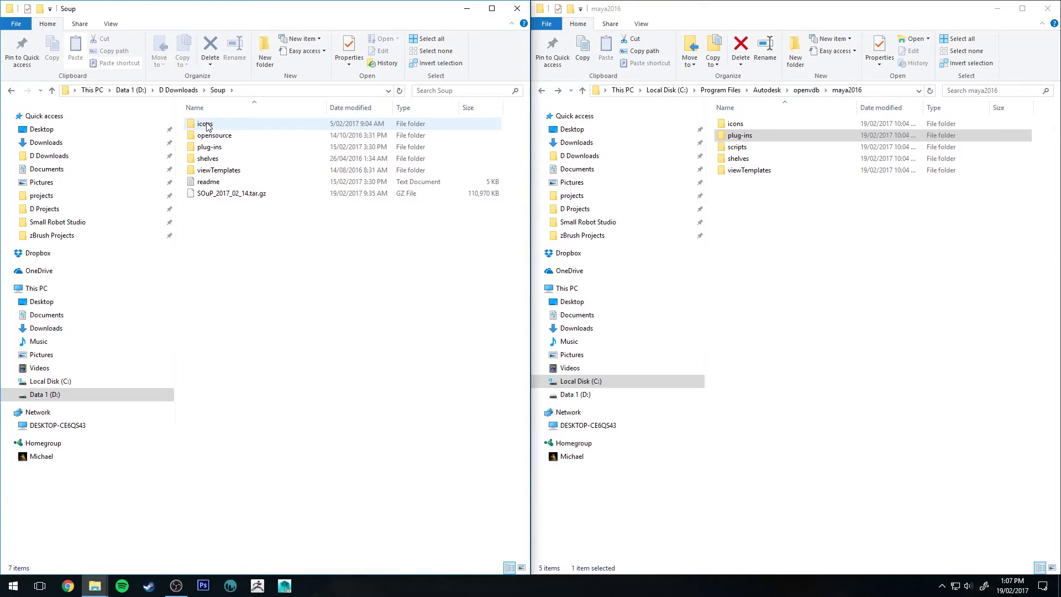
Step: Open Soup's icons folder in the first window and Program Files\Autodesk\Maya2016\icons in the second window
double_click(207, 125)
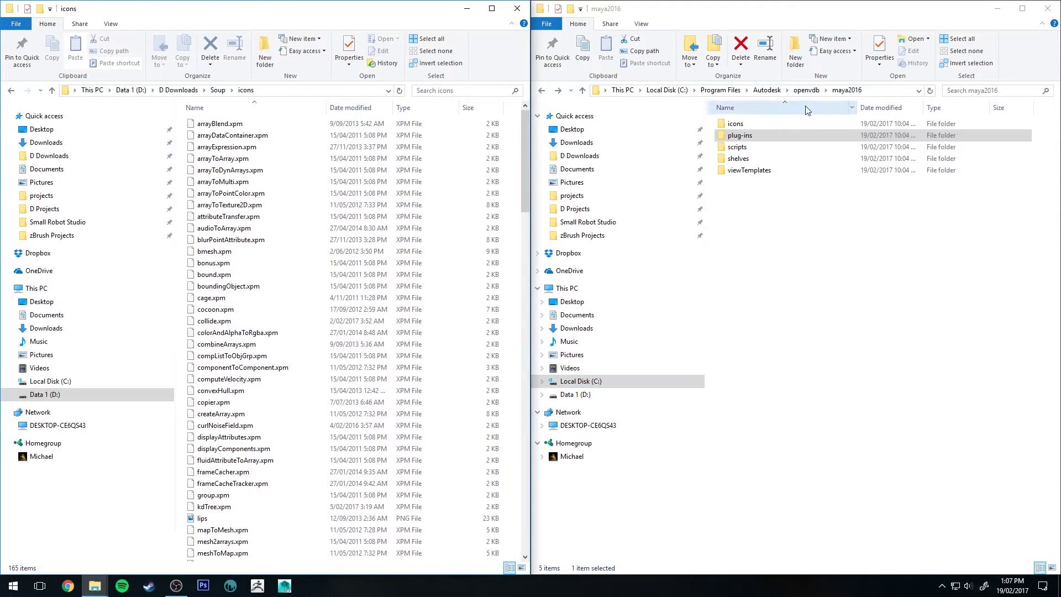
click(774, 90)
double_click(738, 124)
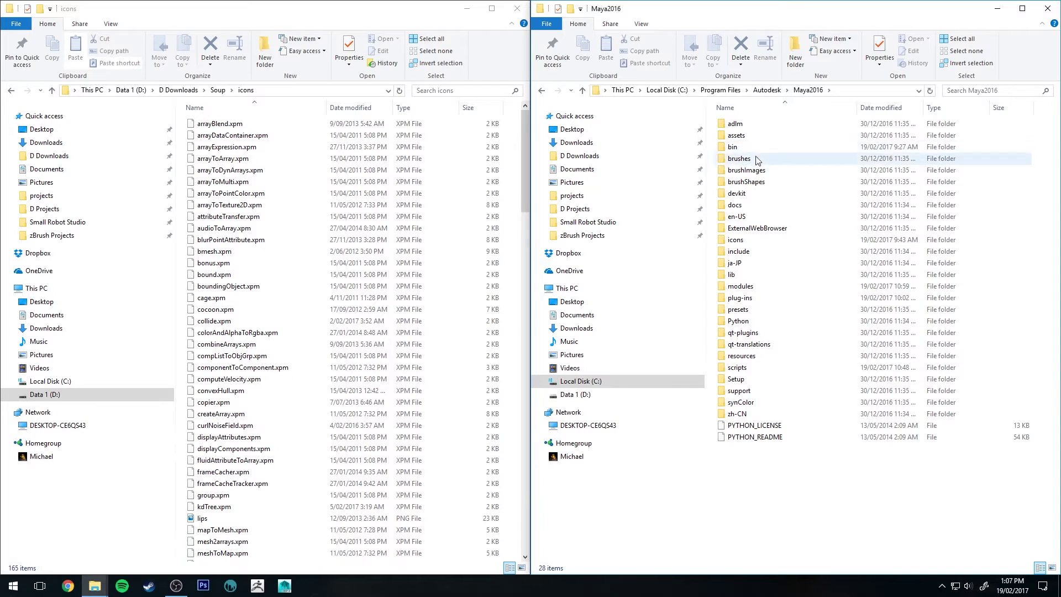
double_click(737, 240)
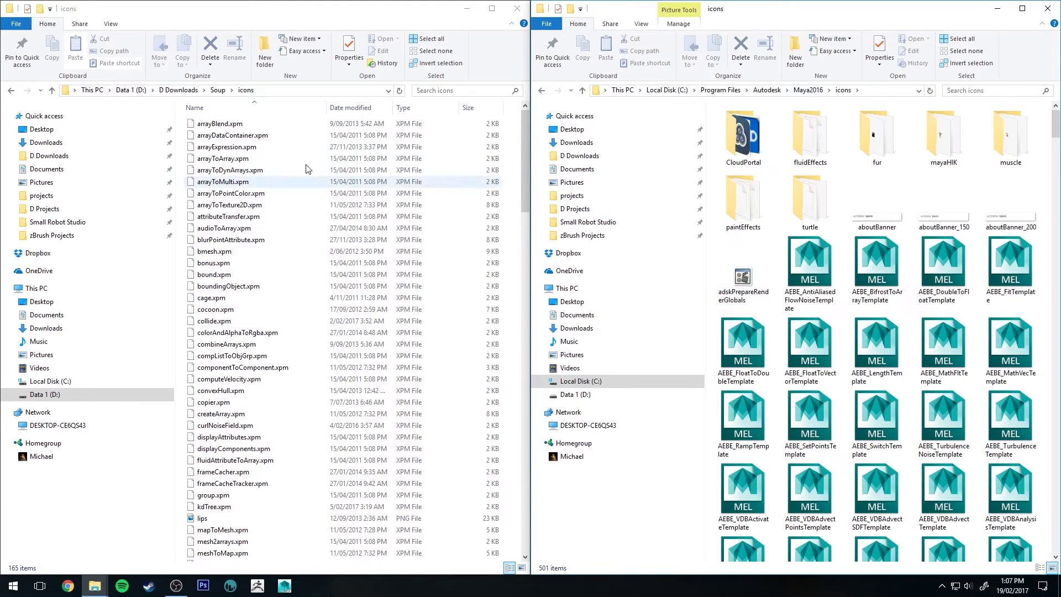
Step: Copy all the Soup icon files into the Maya2016 icons folder, skipping files that already exist there
click(280, 124)
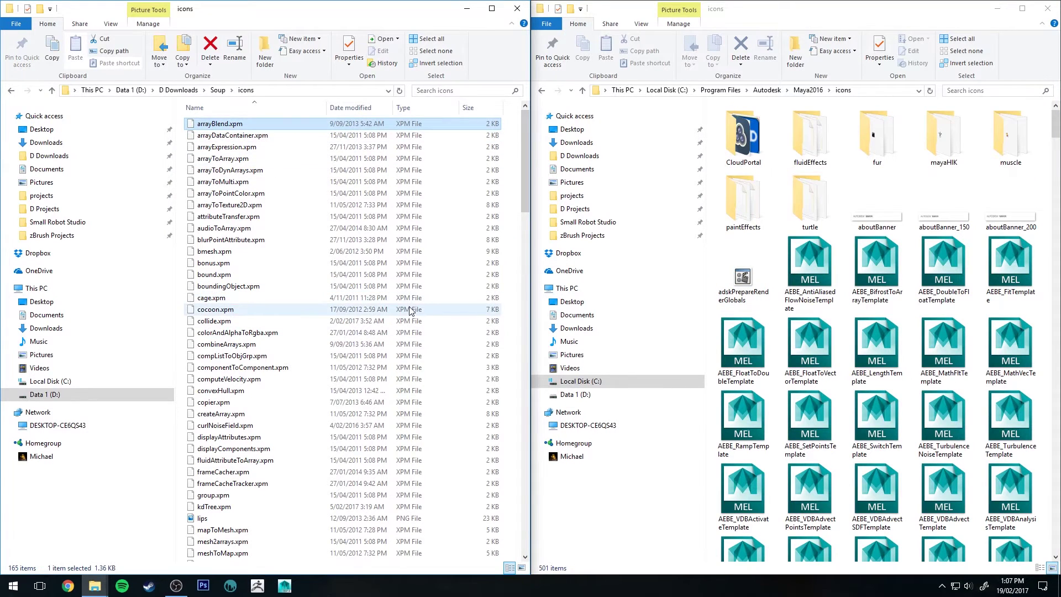
key(ctrl+a)
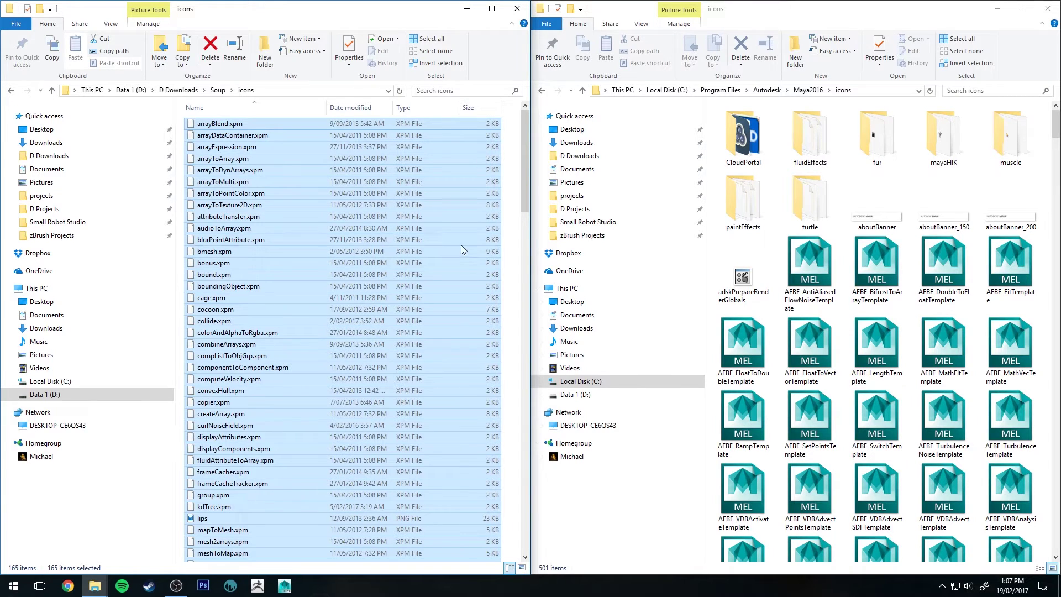
drag(463, 250, 863, 359)
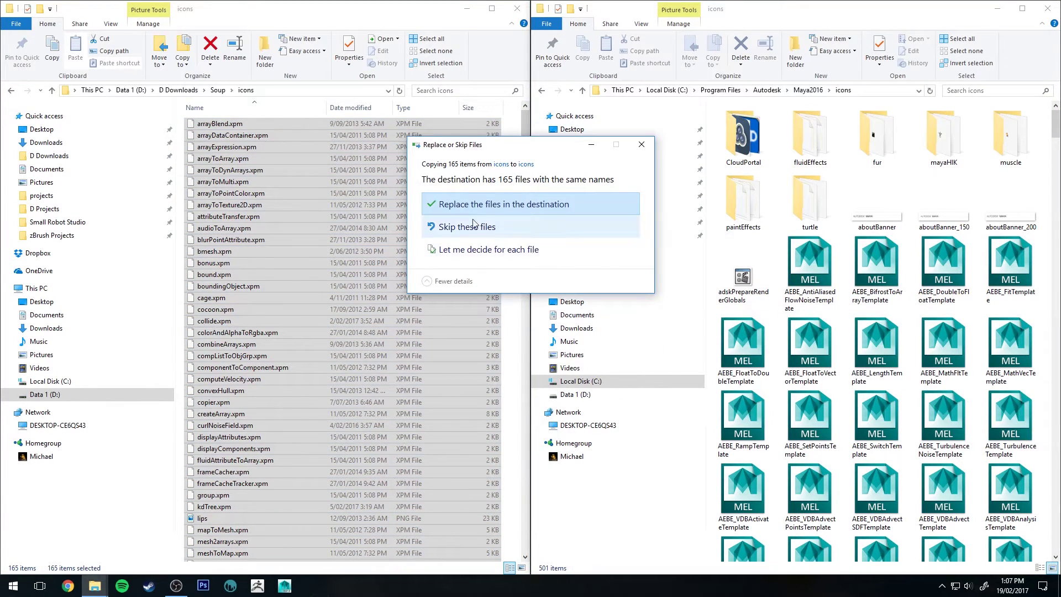
click(468, 233)
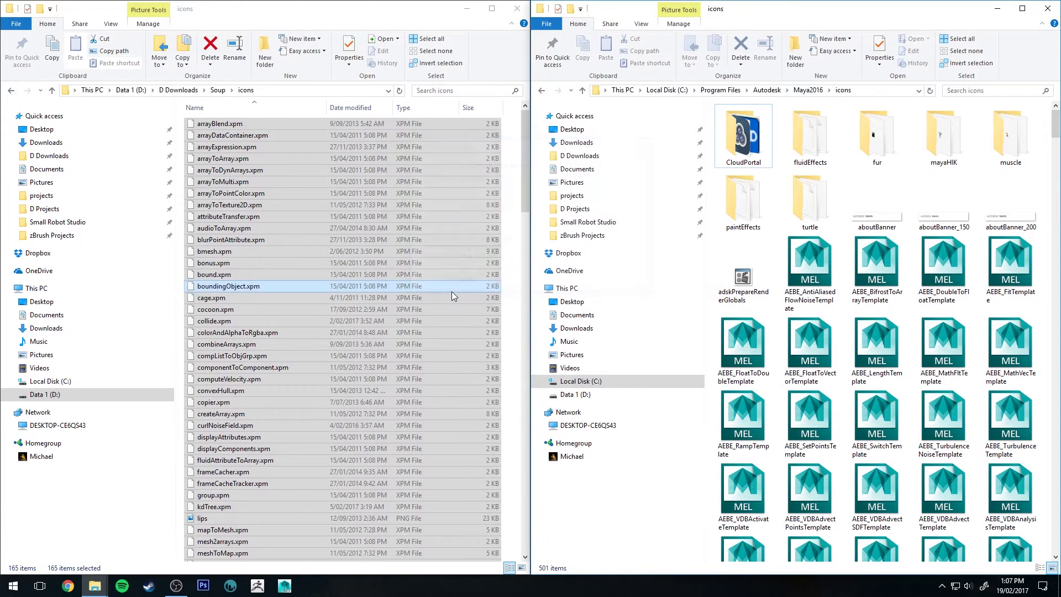
Step: Go to Soup\plug-ins\maya2016_win in the first window and select the SOuP.mll file
click(318, 183)
key(alt+Left)
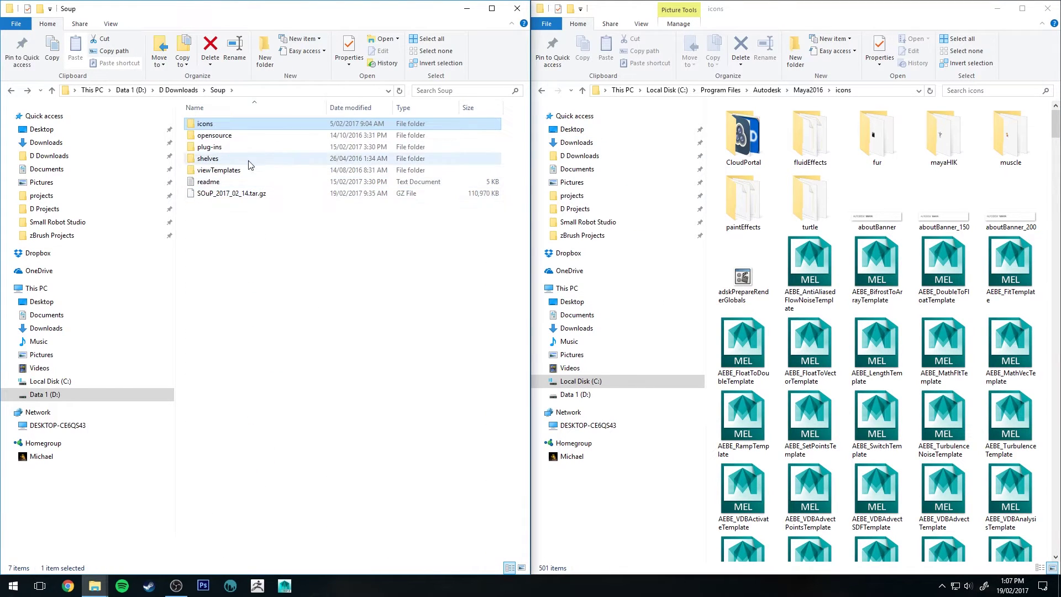
double_click(255, 138)
key(alt+Left)
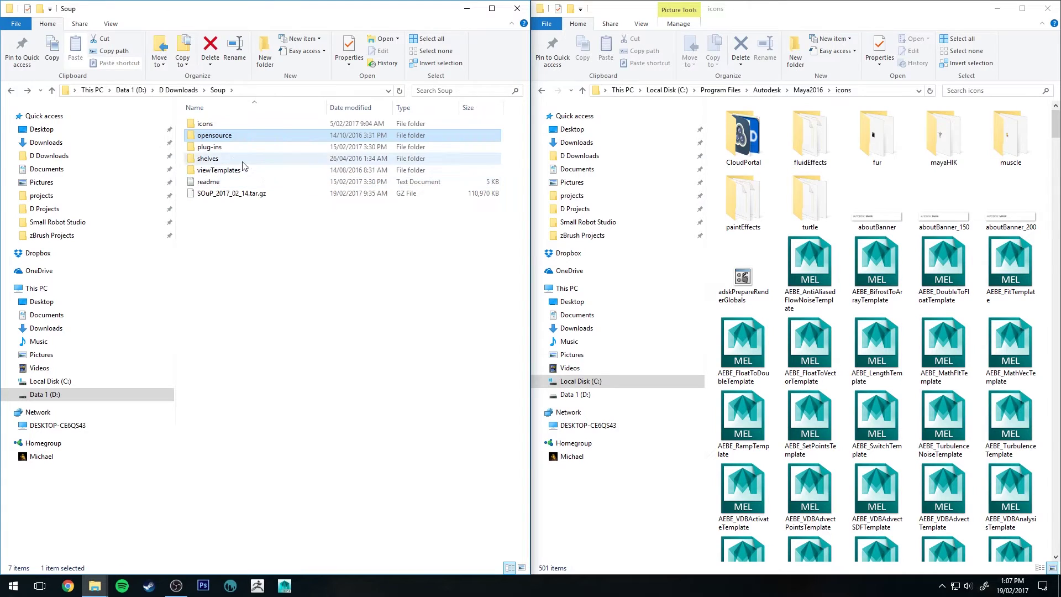
double_click(249, 148)
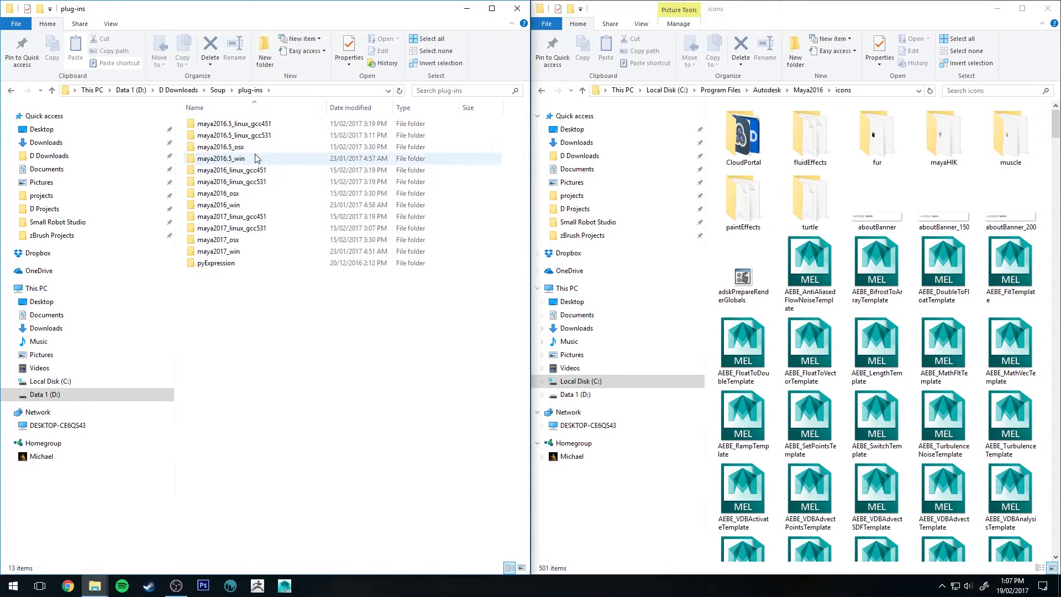
click(218, 207)
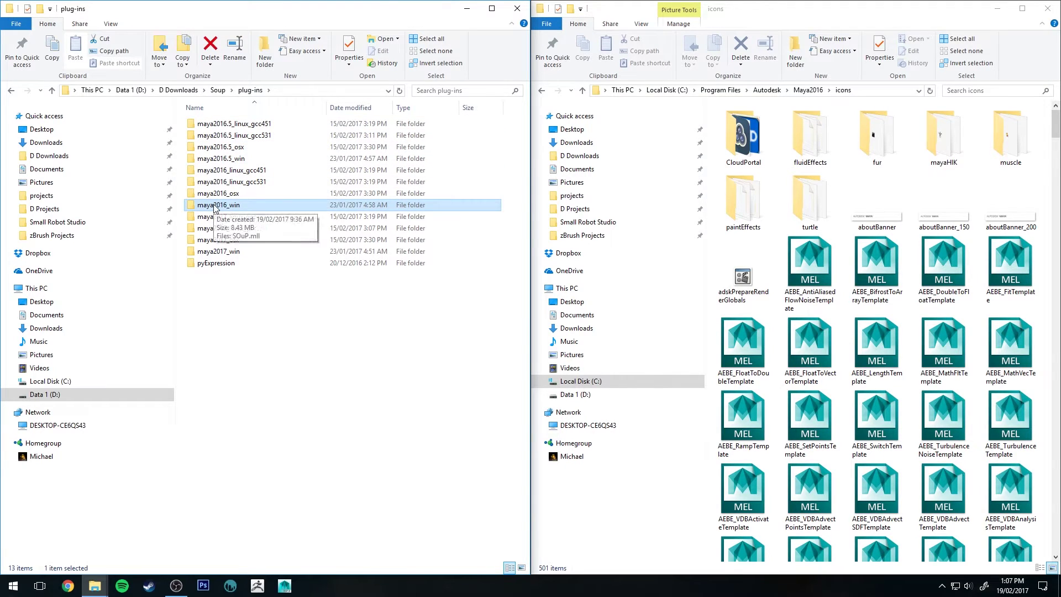
double_click(215, 208)
click(221, 127)
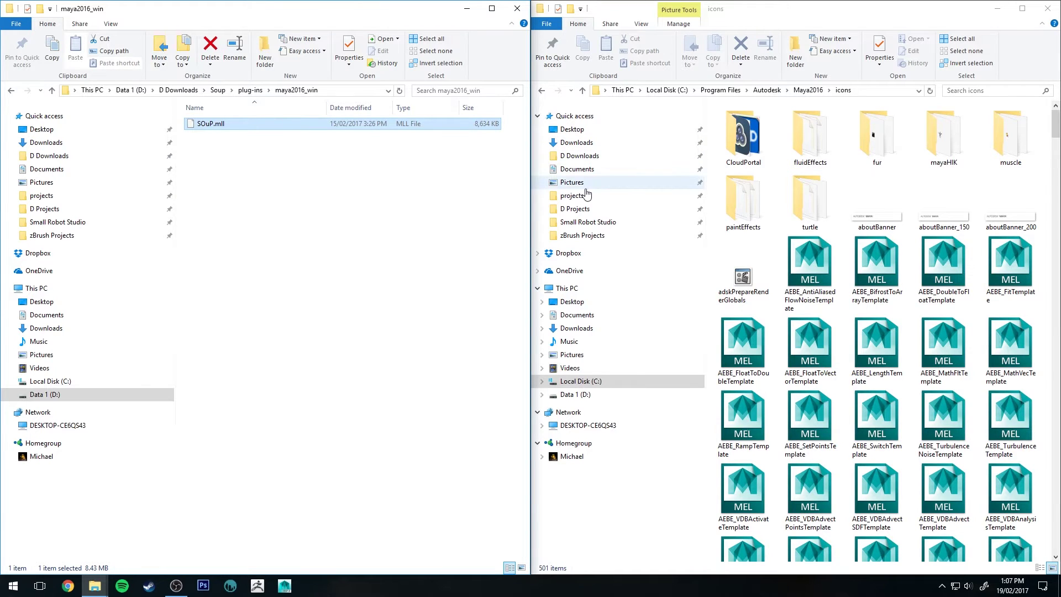
Step: Go to Documents\maya\2016 in the second window and open the Maya environment file in Notepad++
click(600, 176)
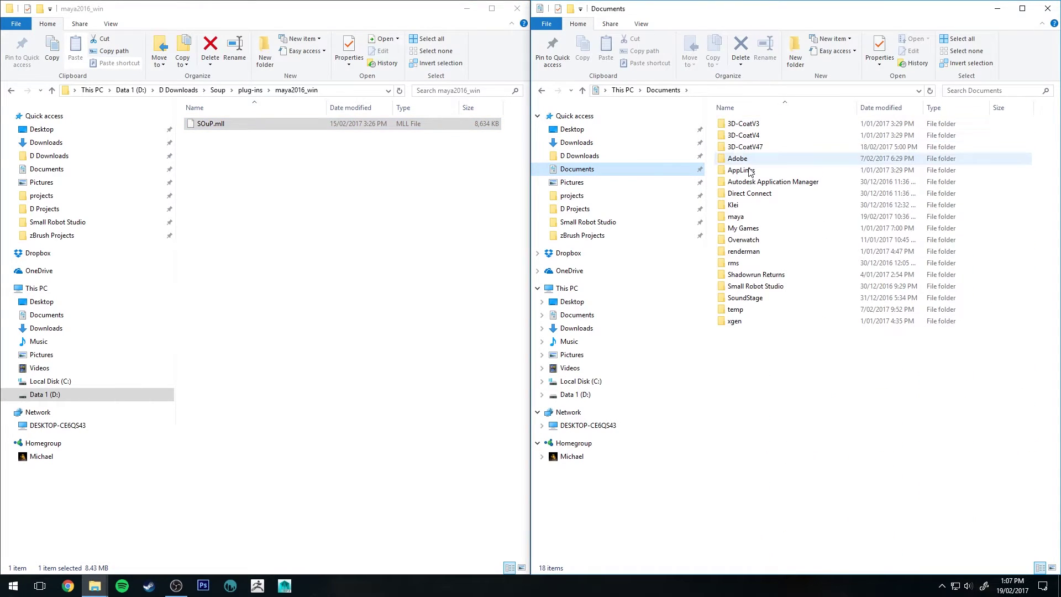
double_click(742, 214)
double_click(757, 127)
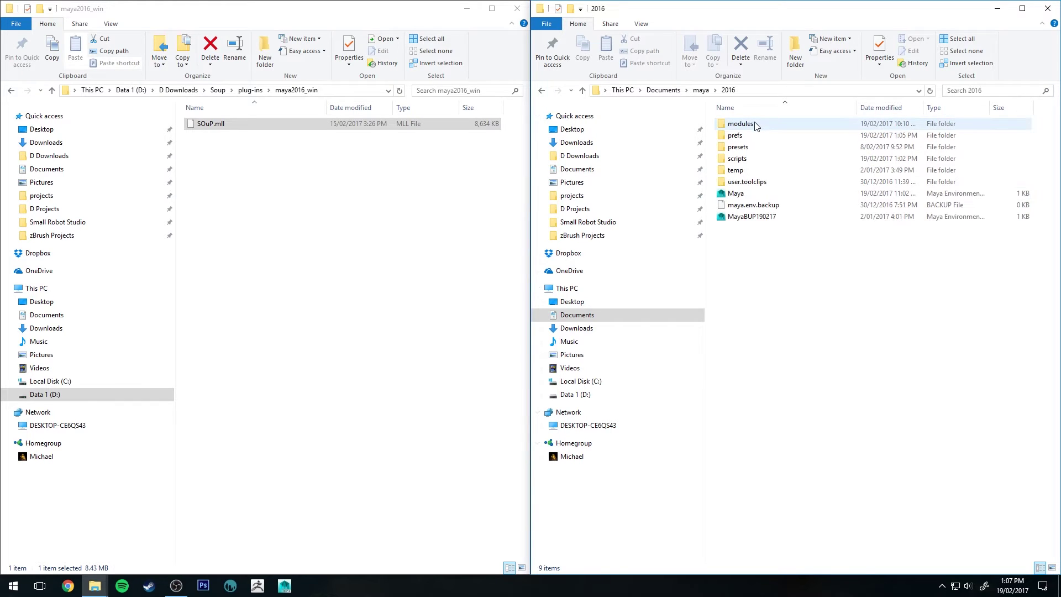
click(738, 194)
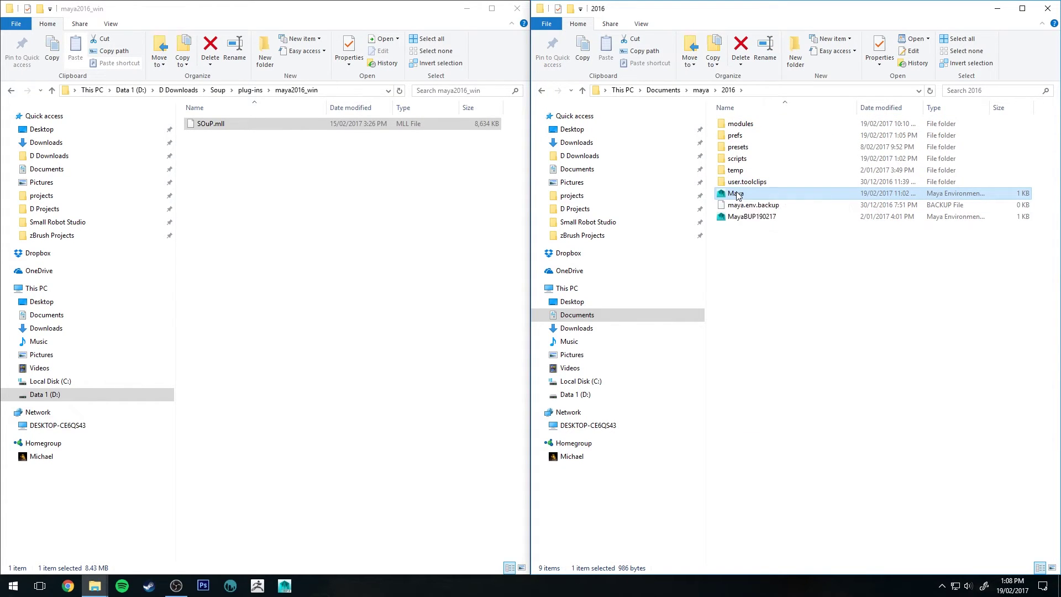
right_click(737, 195)
click(774, 235)
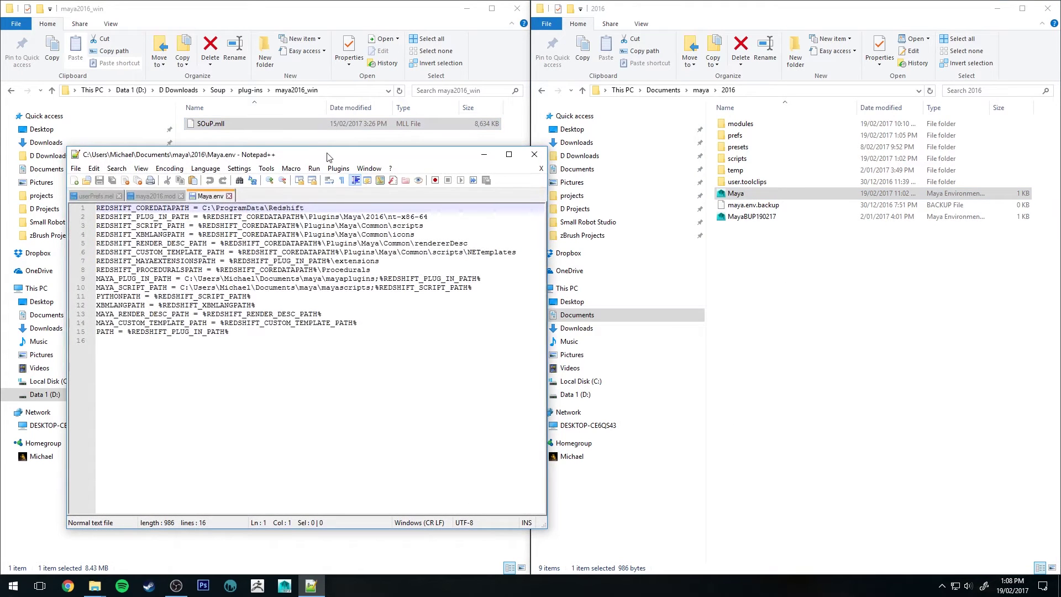
Step: Examine the MAYA_PLUG_IN_PATH line on line 9 of Maya.env
drag(332, 158, 807, 113)
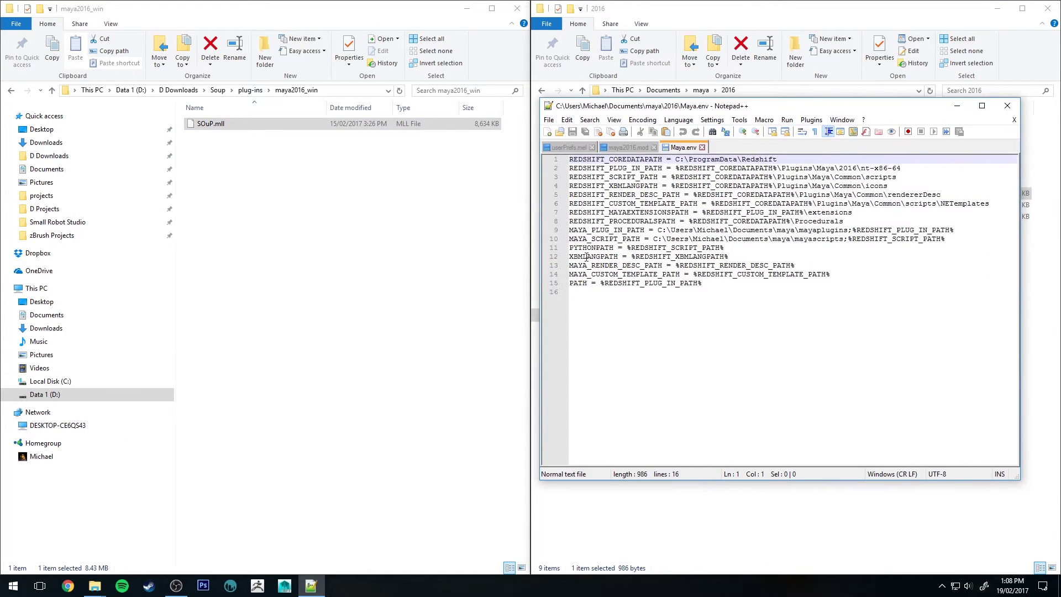
drag(572, 233, 962, 232)
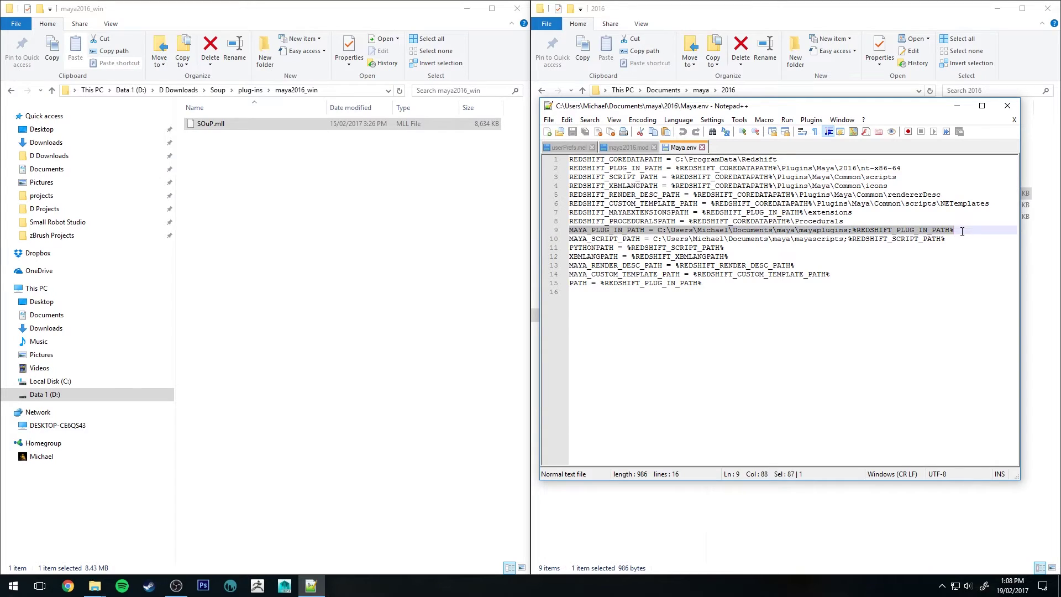
click(577, 230)
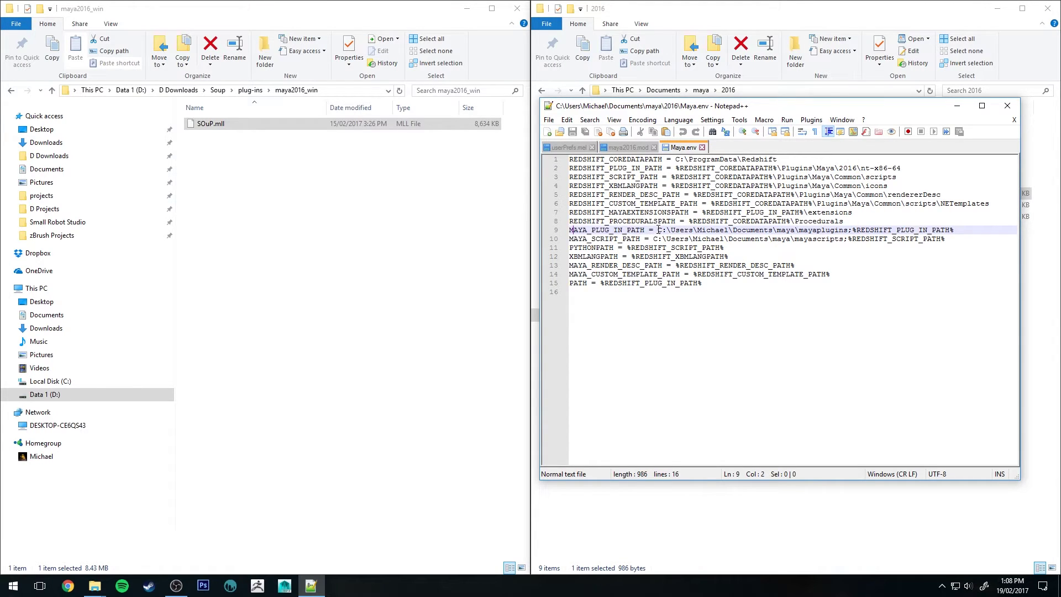
Step: Go up to the Documents\maya folder in the second window and select the mayaplugins folder
drag(717, 106, 177, 130)
click(800, 263)
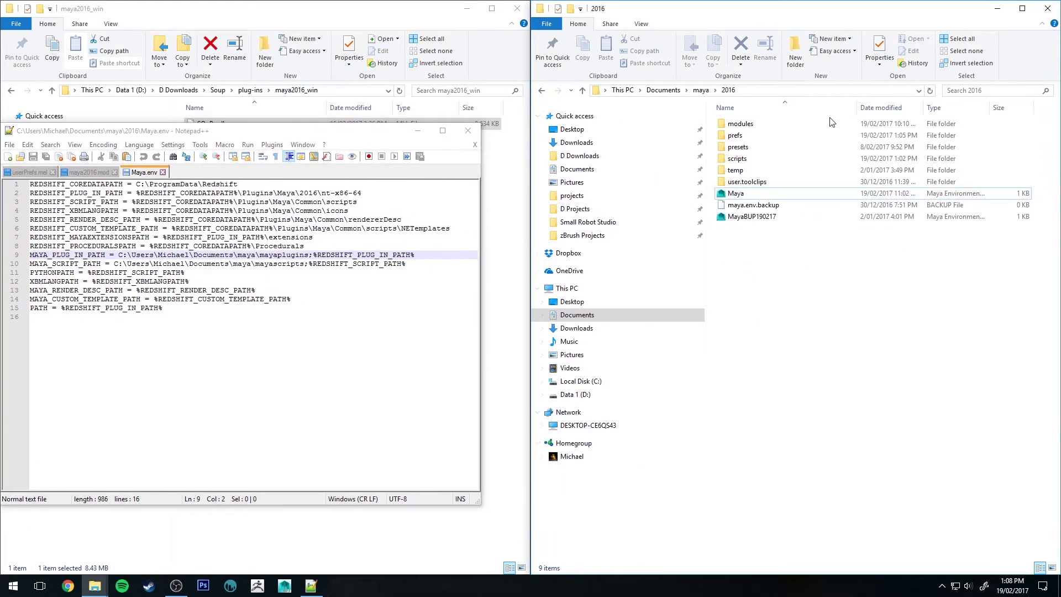
key(BackSpace)
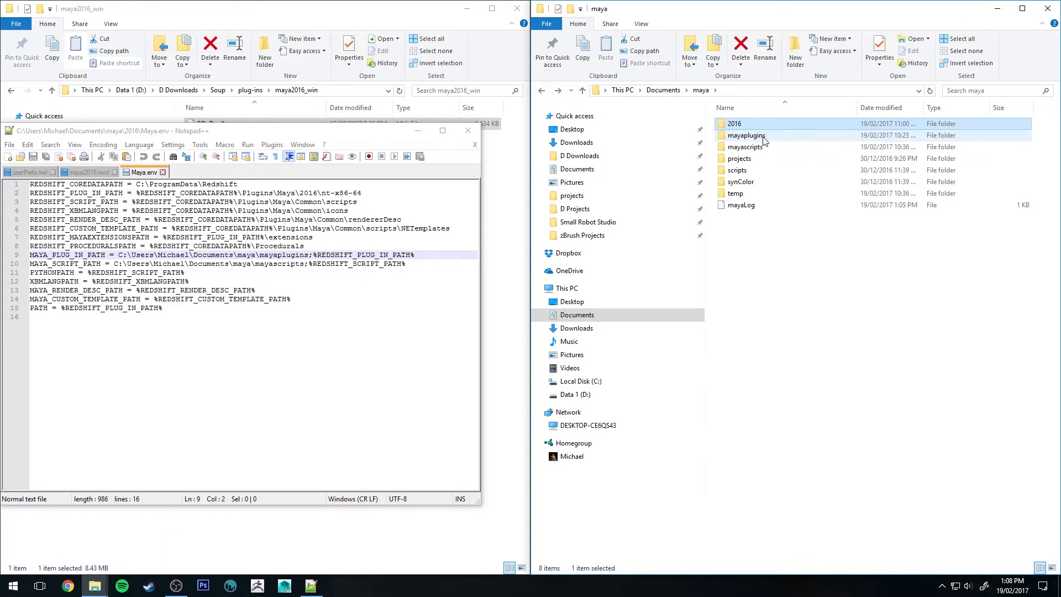
click(762, 137)
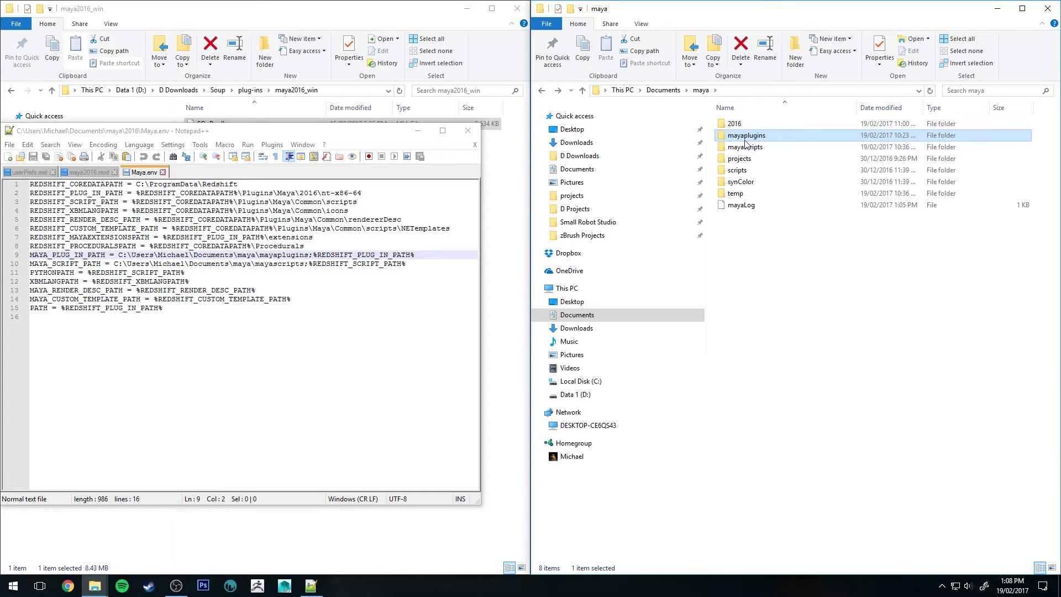
Step: Review the mayaplugins path and the %REDSHIFT_PLUG_IN_PATH% entry on Maya.env's plug-in path line, and minimize Notepad++
drag(333, 136, 558, 117)
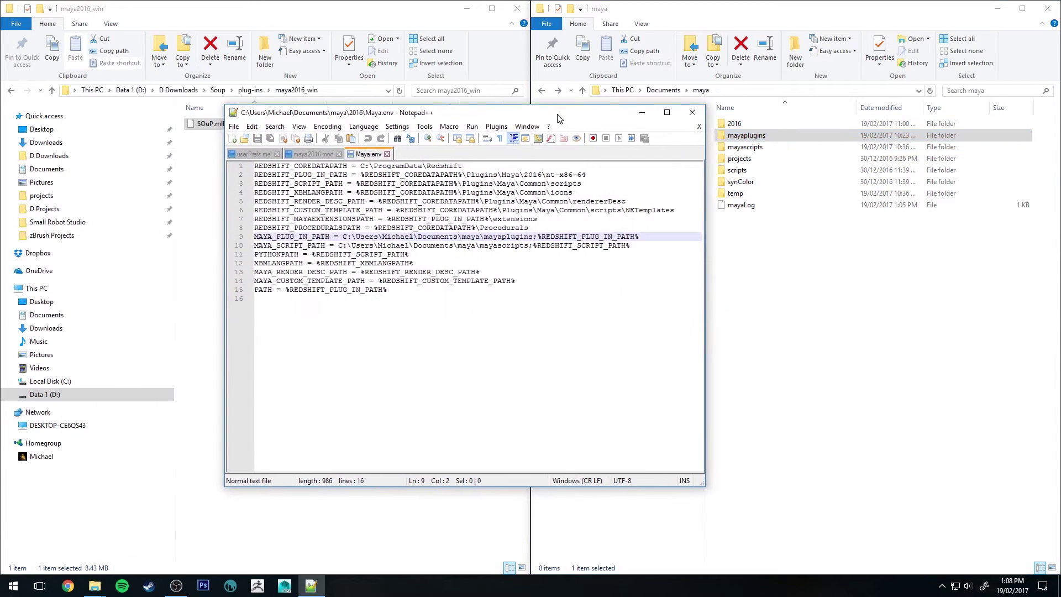
click(466, 237)
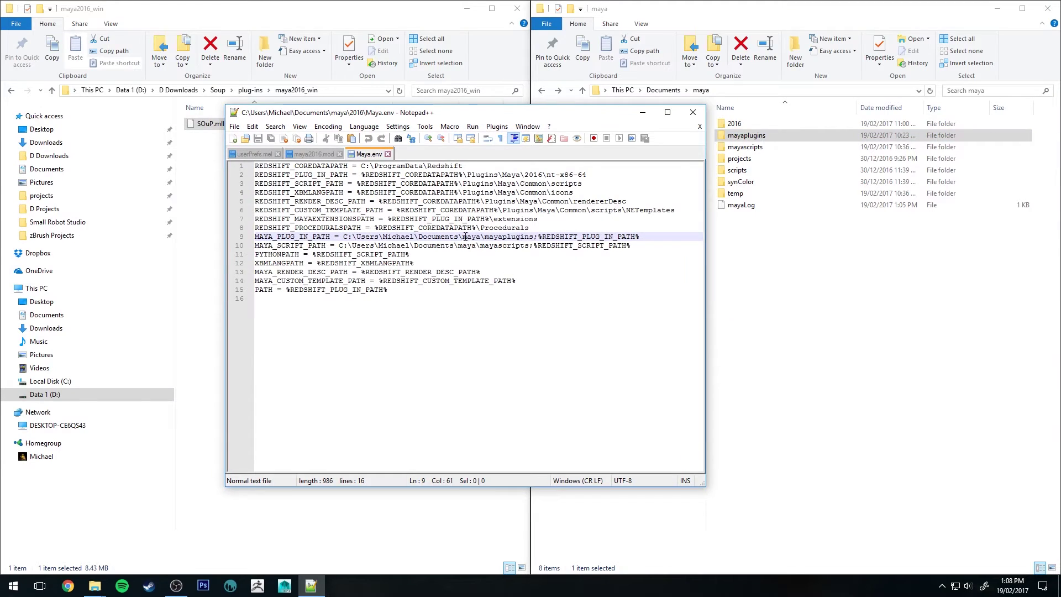
click(540, 238)
drag(539, 237, 644, 237)
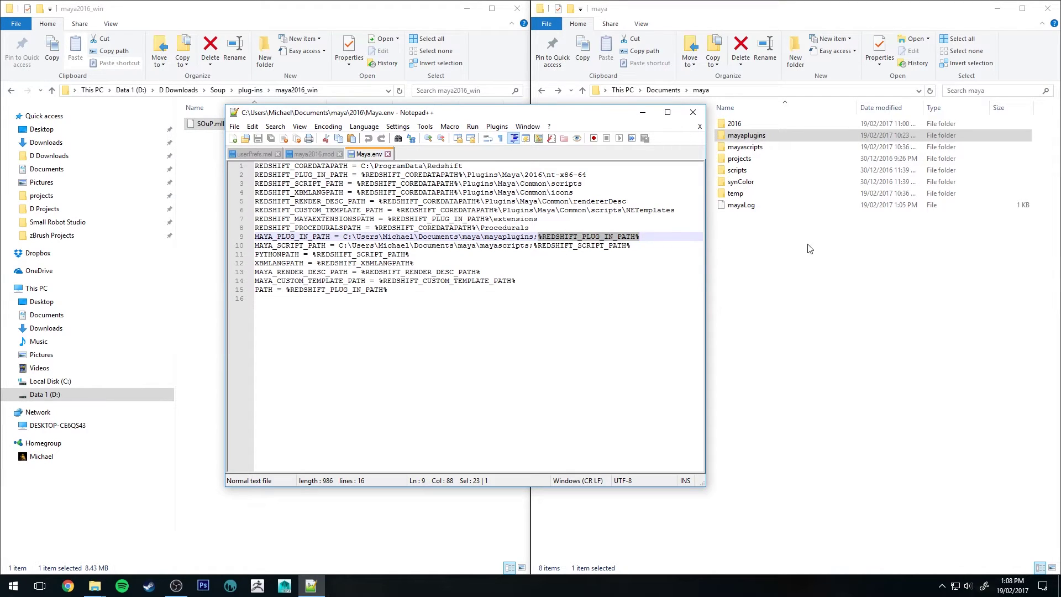
click(590, 254)
click(491, 237)
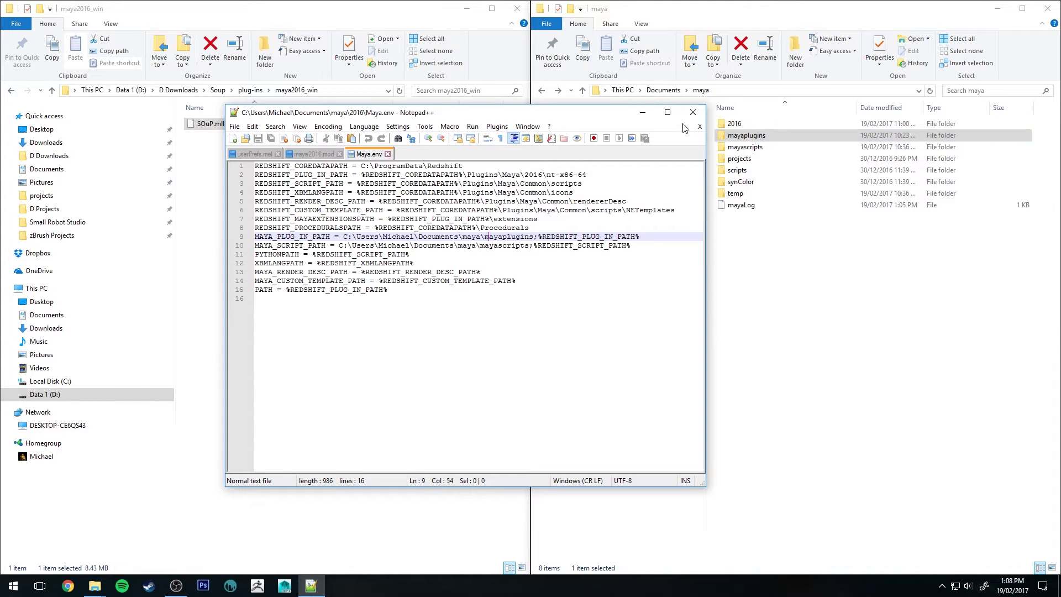
click(643, 112)
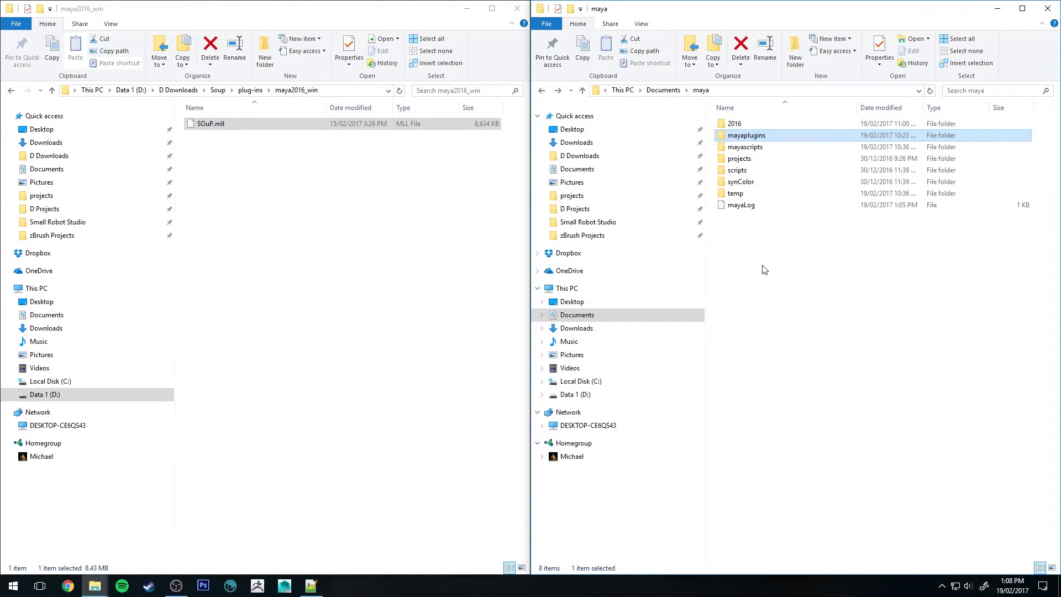
Step: Open the mayaplugins folder in the second window and compare its contents with SOuP.mll in the first window
double_click(736, 139)
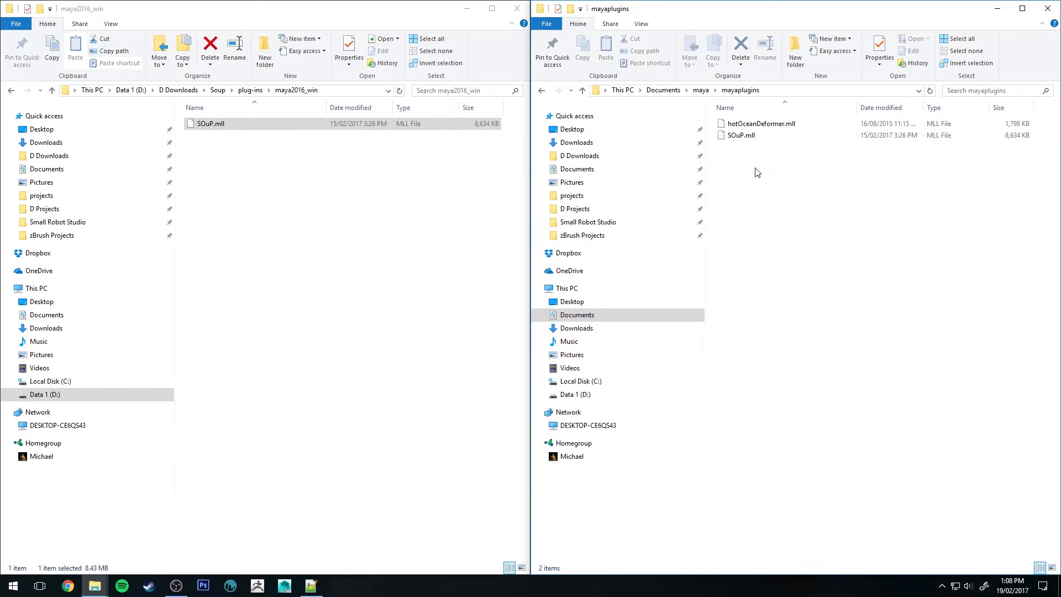
click(237, 130)
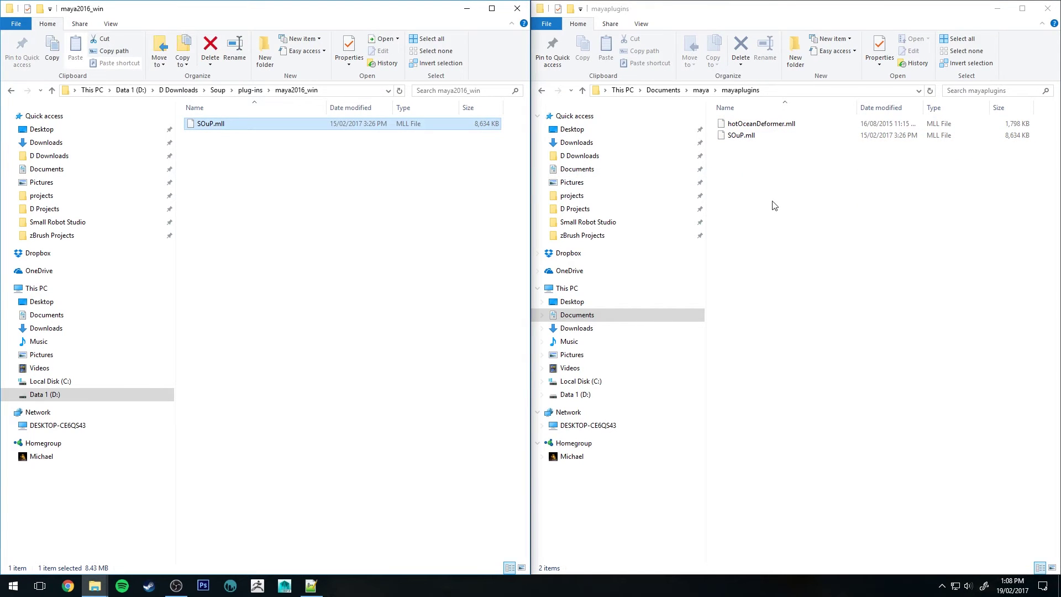
click(822, 186)
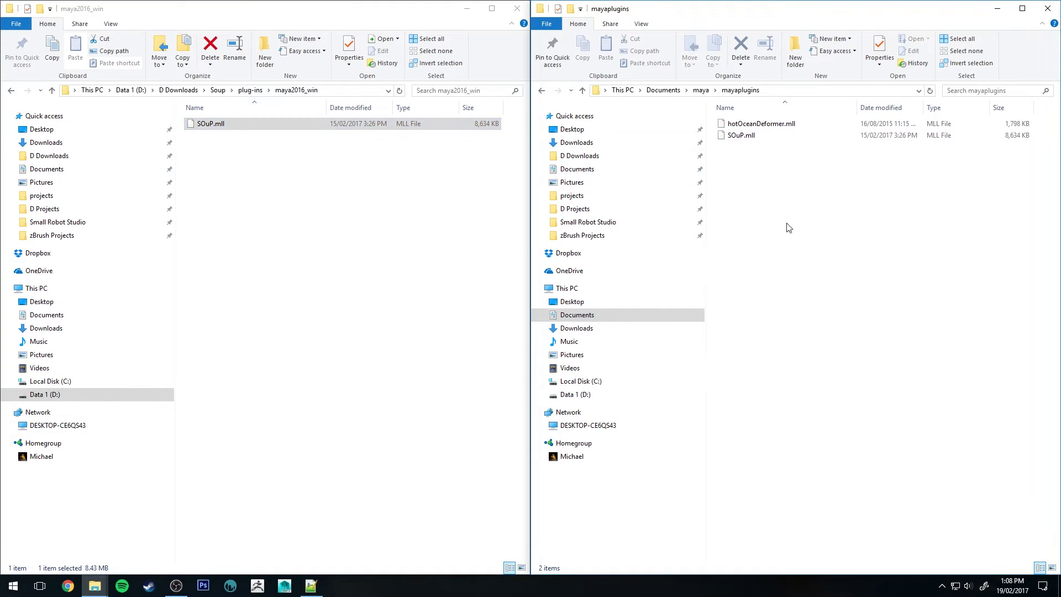
Step: Return to the Soup download folder in the first window and open its shelves folder
click(280, 255)
key(alt+Left)
key(alt+Left)
double_click(266, 167)
Step: Go to Documents\maya\2016\prefs\shelves in the second window
click(874, 265)
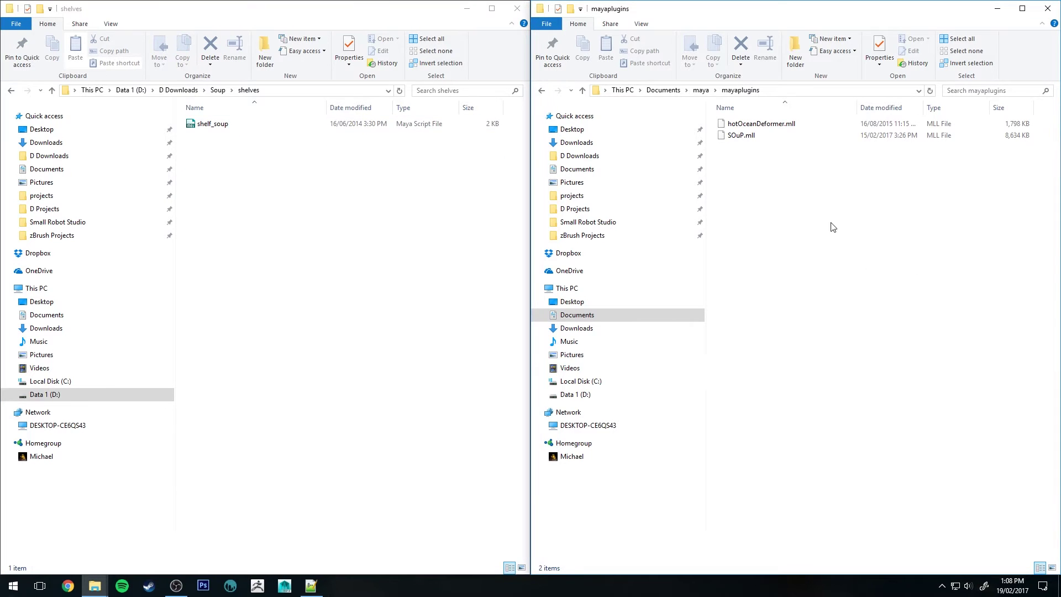
key(alt+Left)
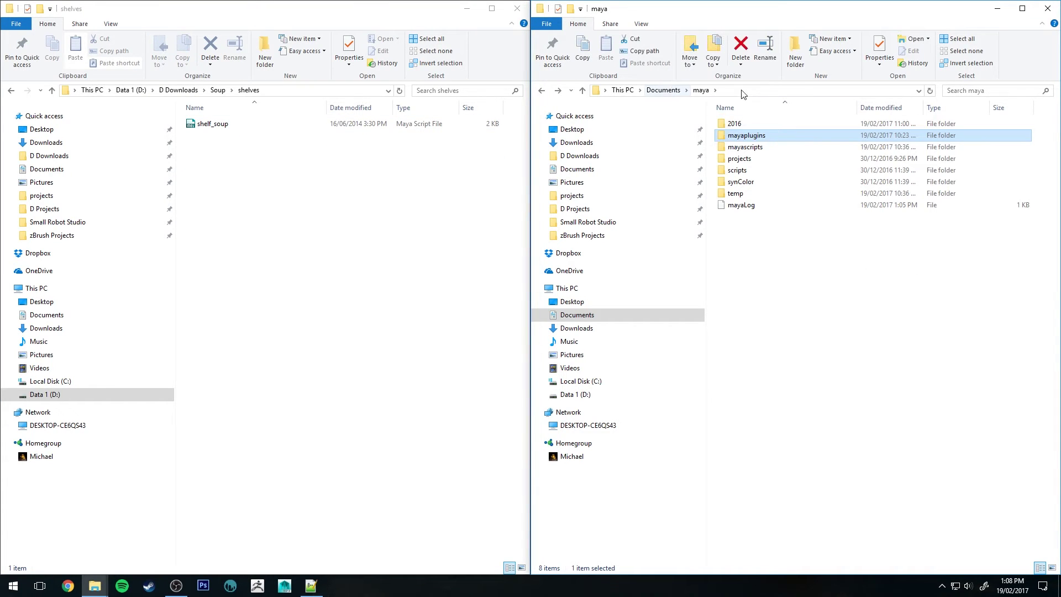
double_click(735, 124)
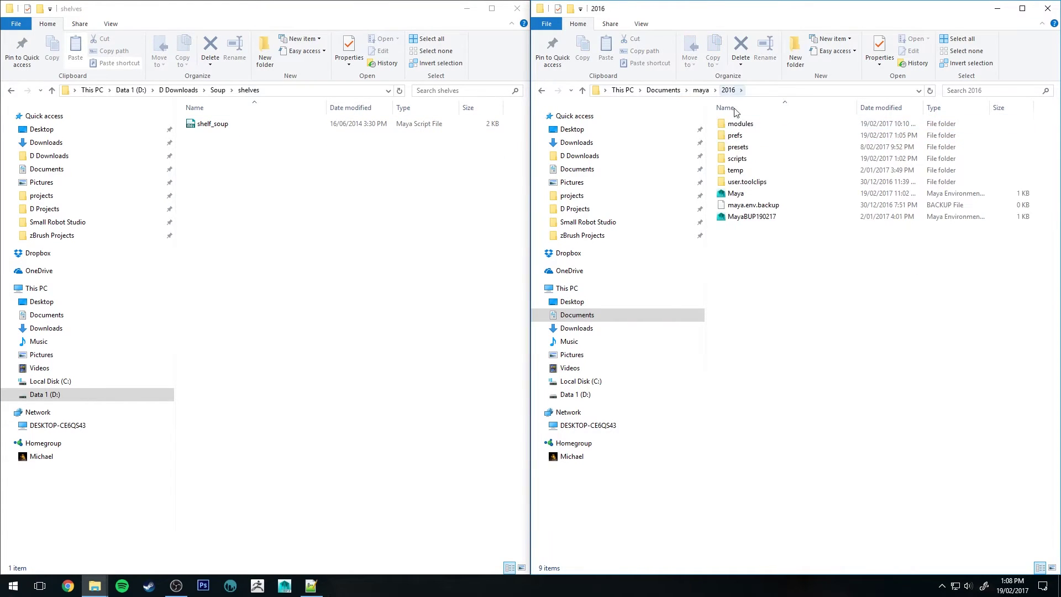
double_click(765, 136)
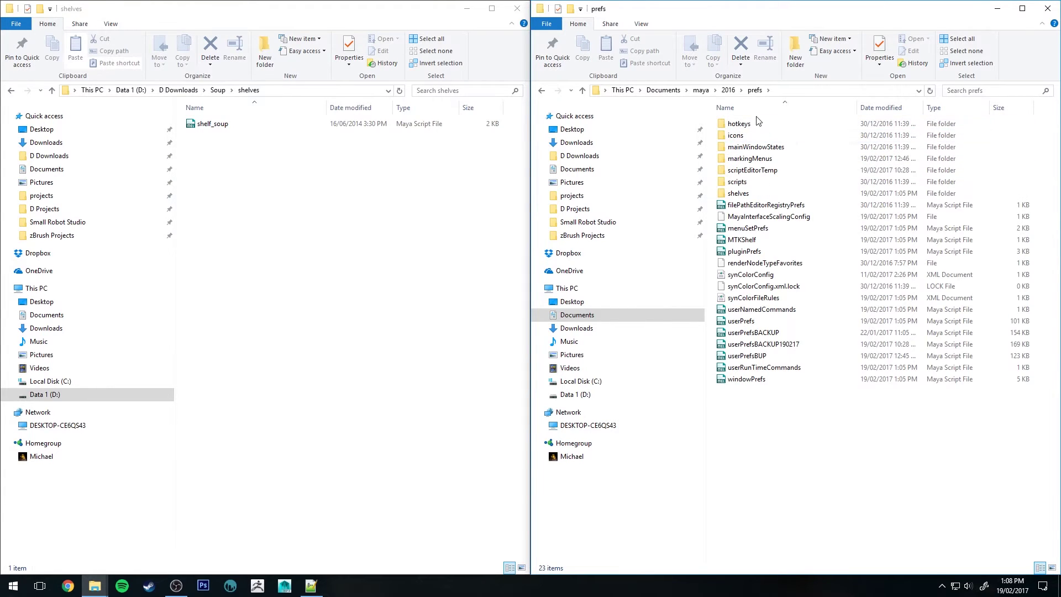
double_click(740, 193)
Step: Compare shelf_soup in the first window with the files in Maya's shelves folder, and leave the Soup shelves folder
click(222, 125)
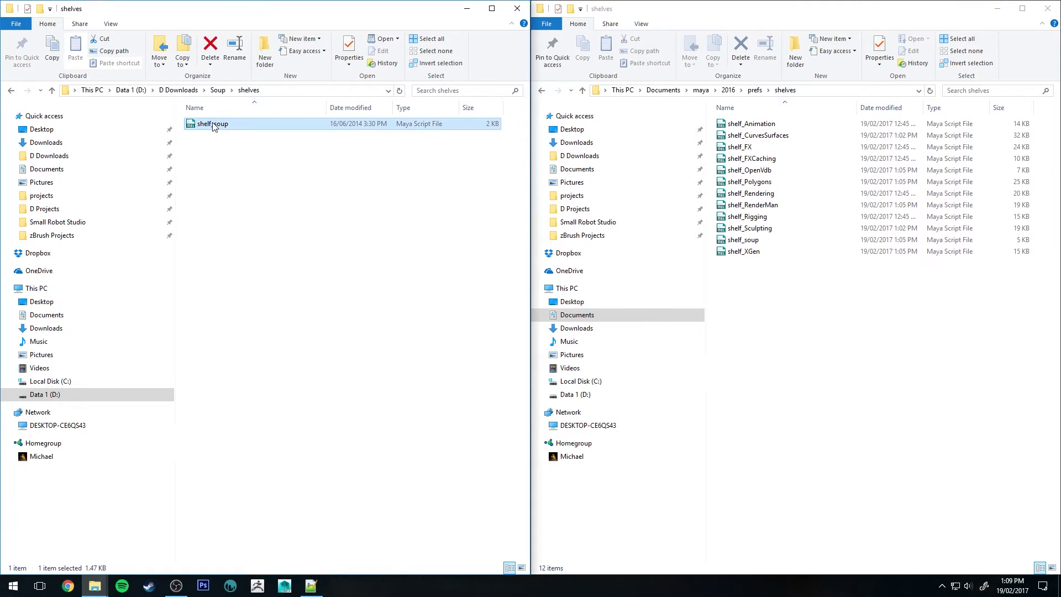
click(824, 276)
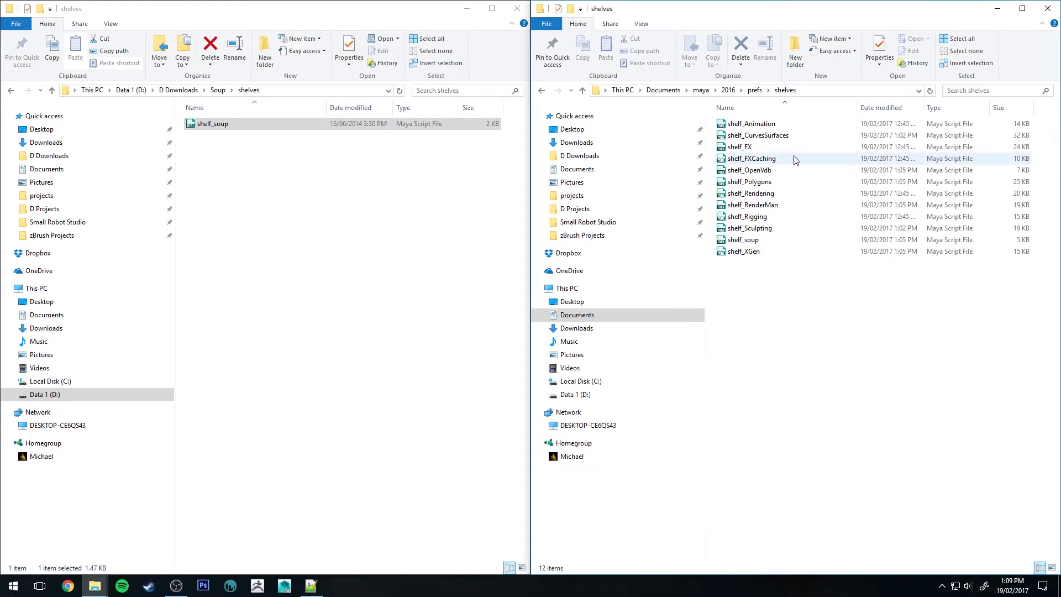
click(363, 301)
key(BackSpace)
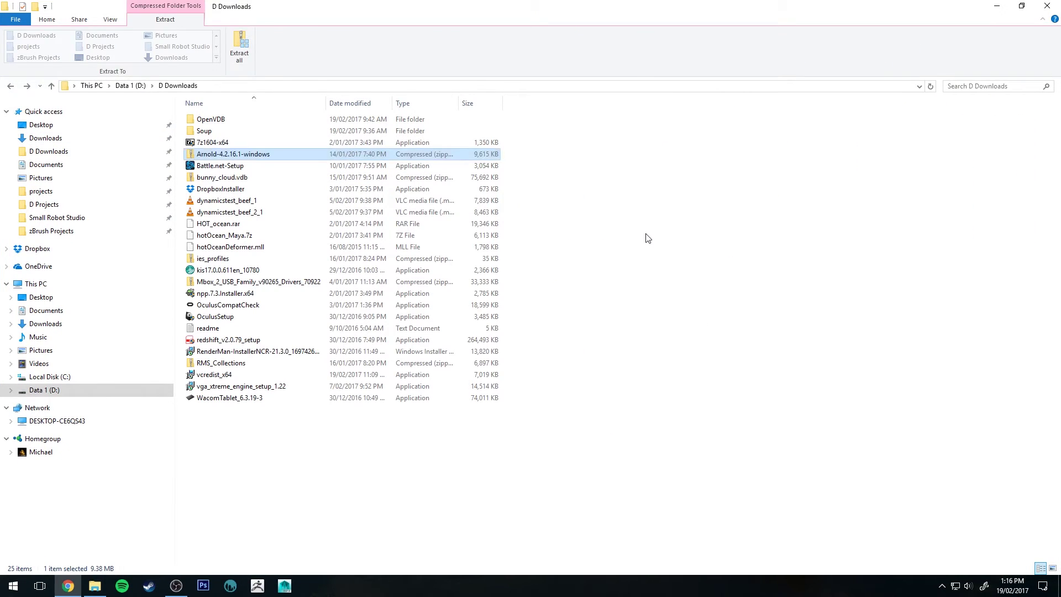
Step: Identify the Arnold-4.2.16.1-windows archive in D Downloads and check the Windows Arnold SDK link on Solid Angle's download page in Chrome
click(646, 234)
click(231, 153)
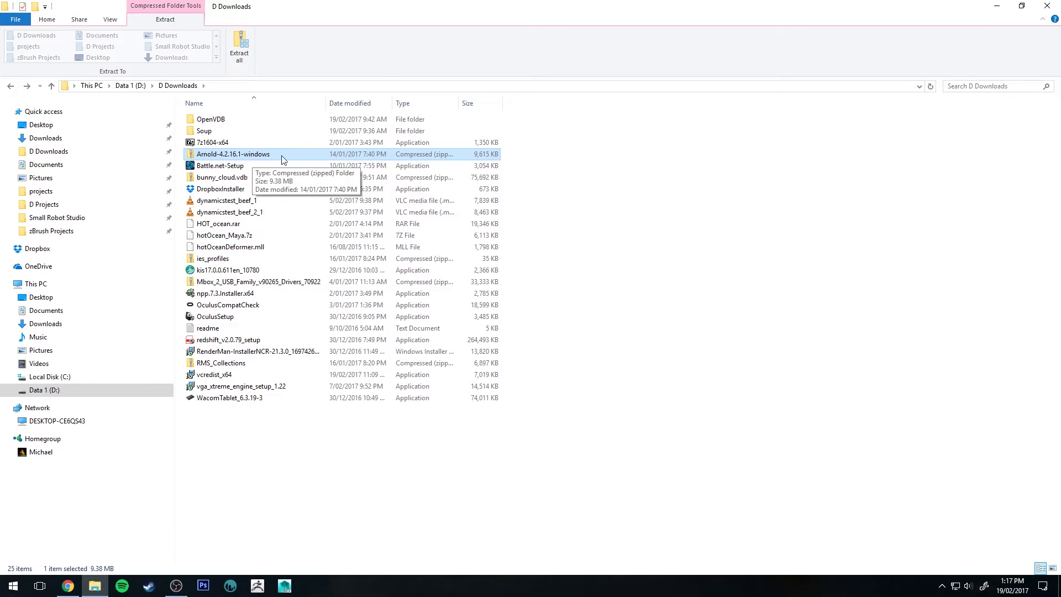
drag(1060, 124, 221, 0)
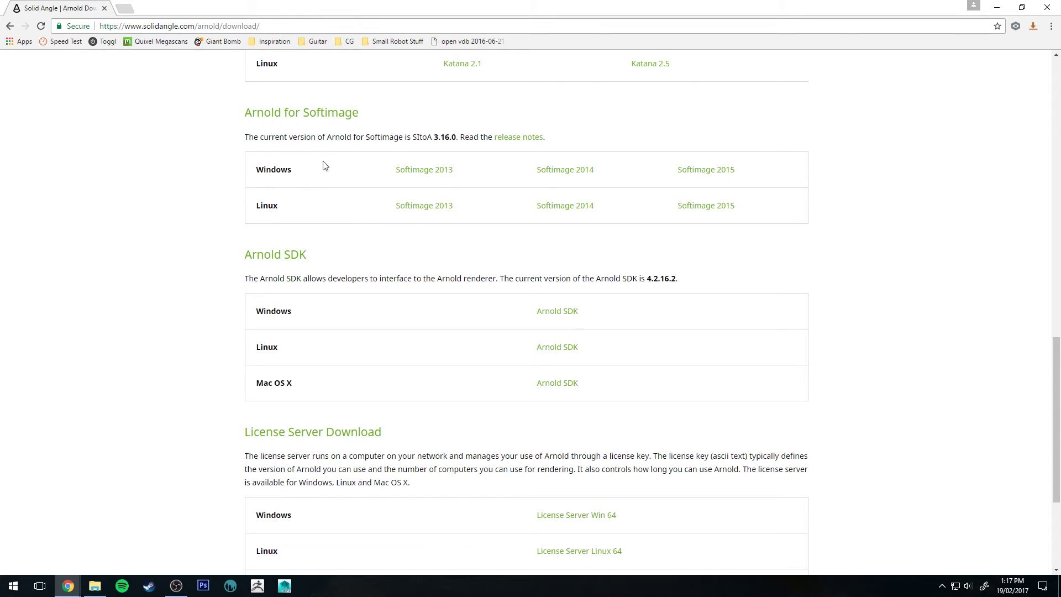
drag(246, 258, 347, 253)
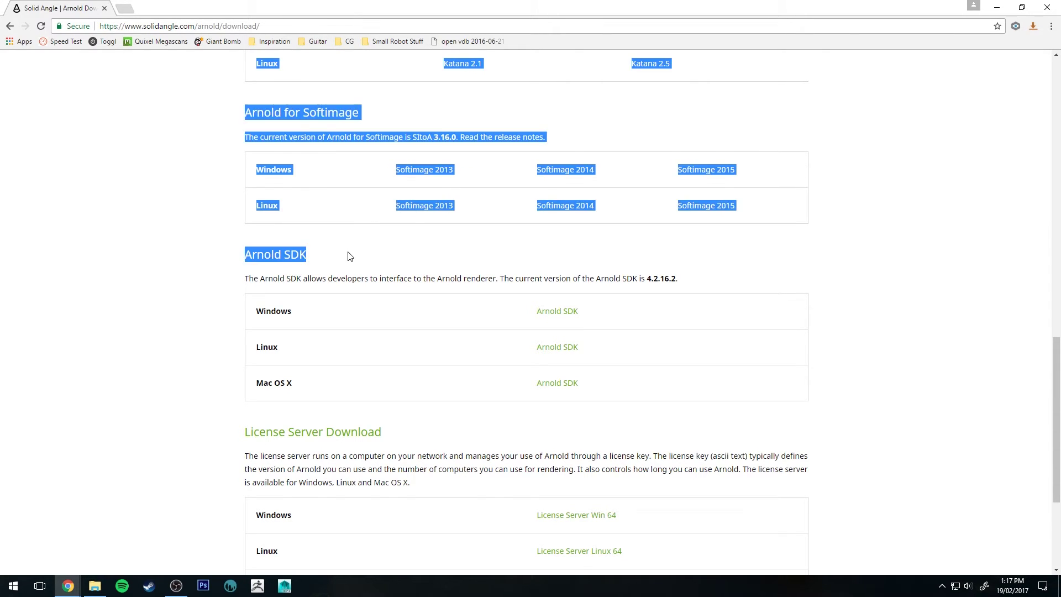
click(347, 252)
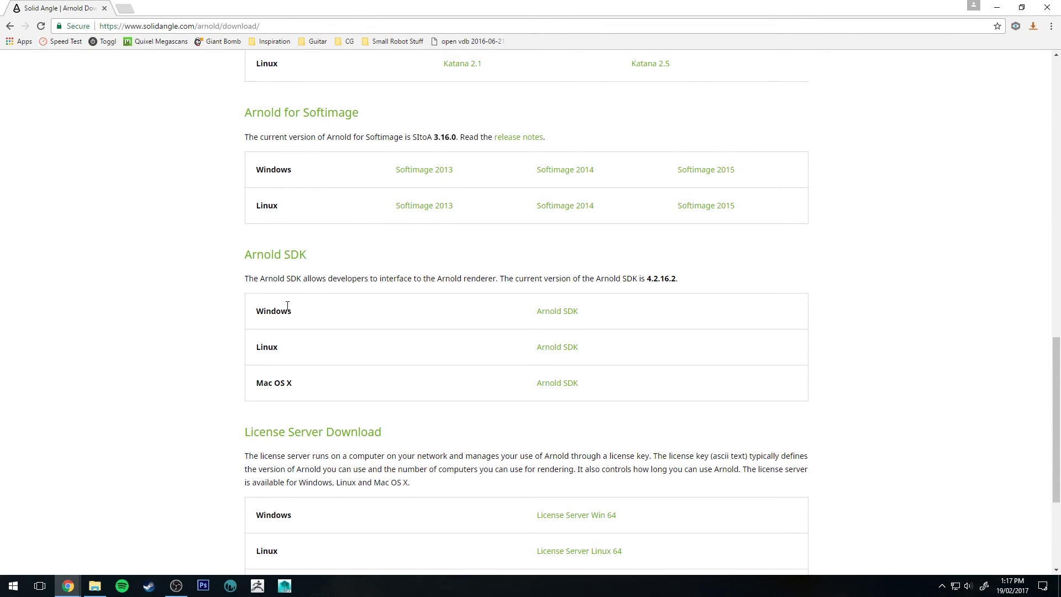
click(550, 316)
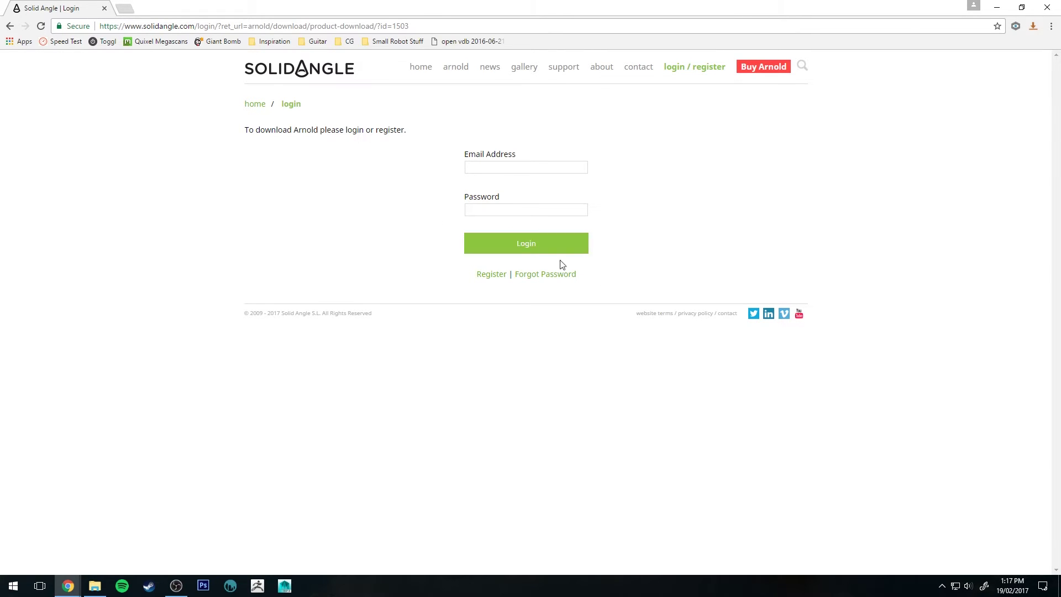
click(1047, 8)
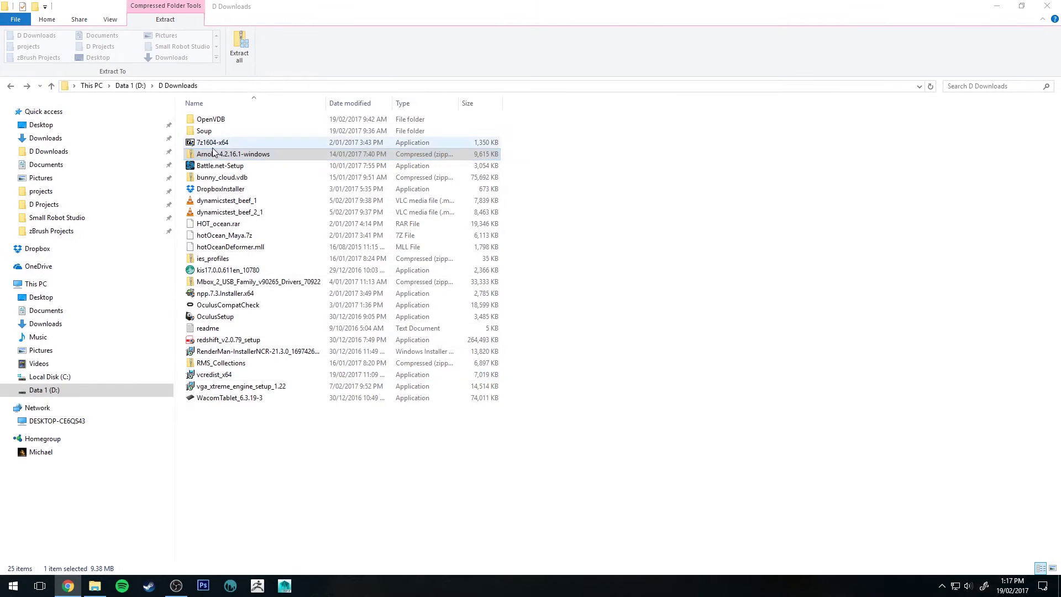
Step: Open the Arnold-4.2.16.1-windows archive's bin folder and copy ai.dll
double_click(256, 157)
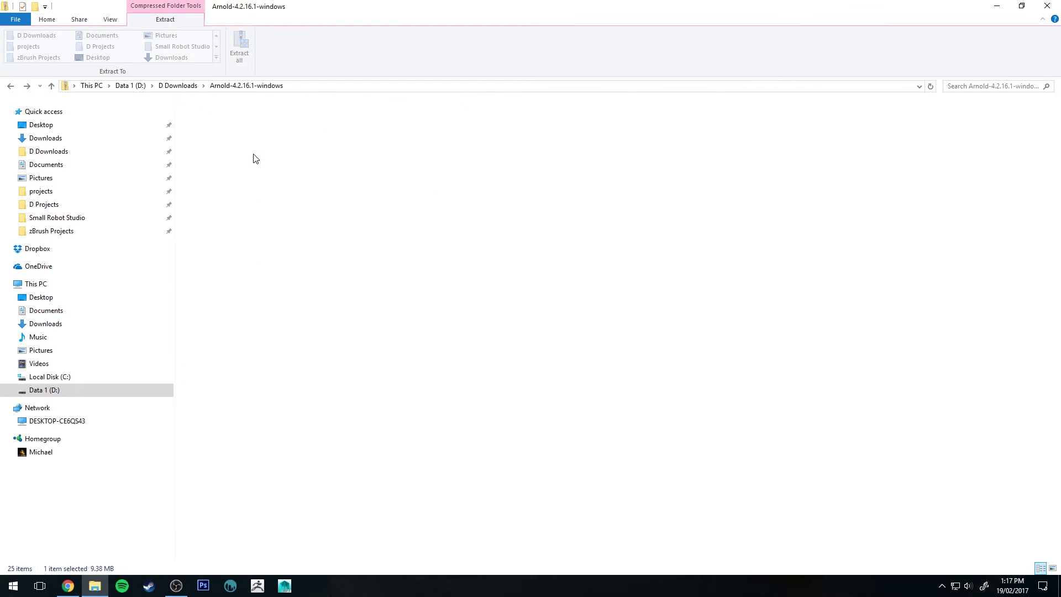
double_click(242, 121)
click(230, 121)
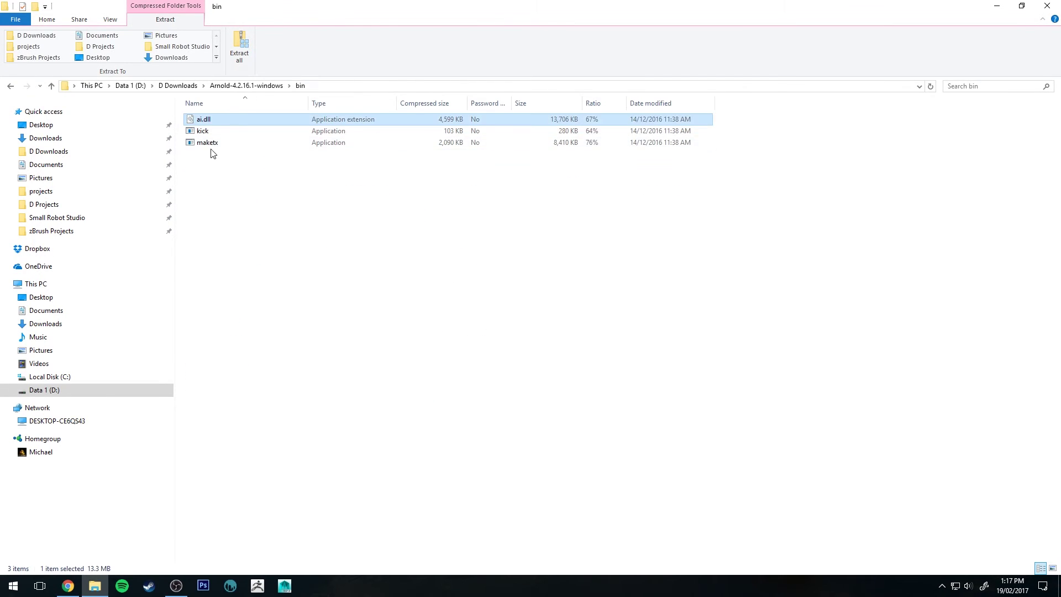
right_click(215, 122)
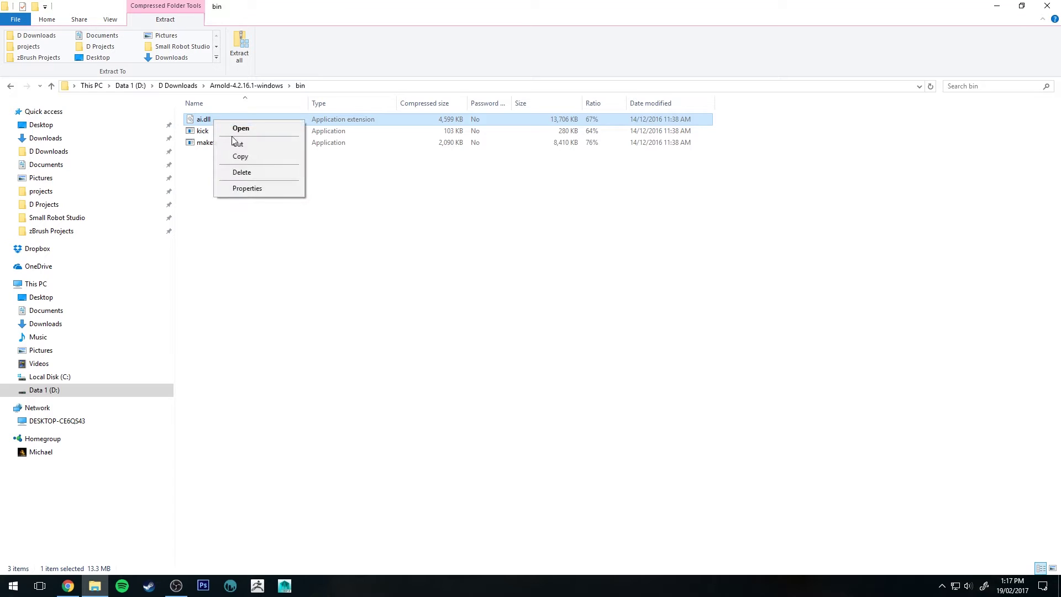
click(239, 158)
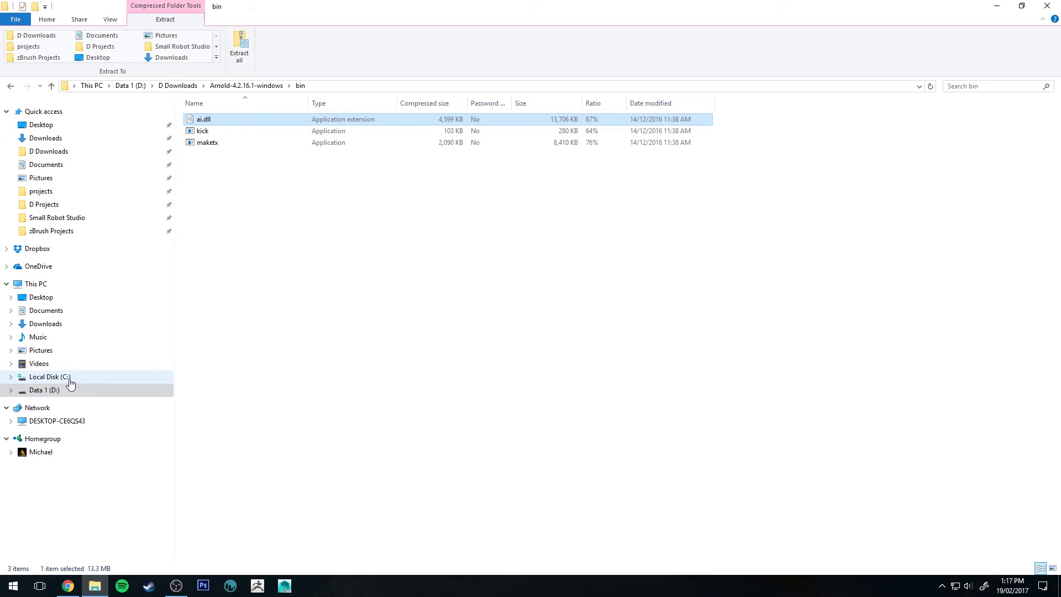
Step: Go to the C:\Program Files\Autodesk\Maya2016\bin folder
click(69, 379)
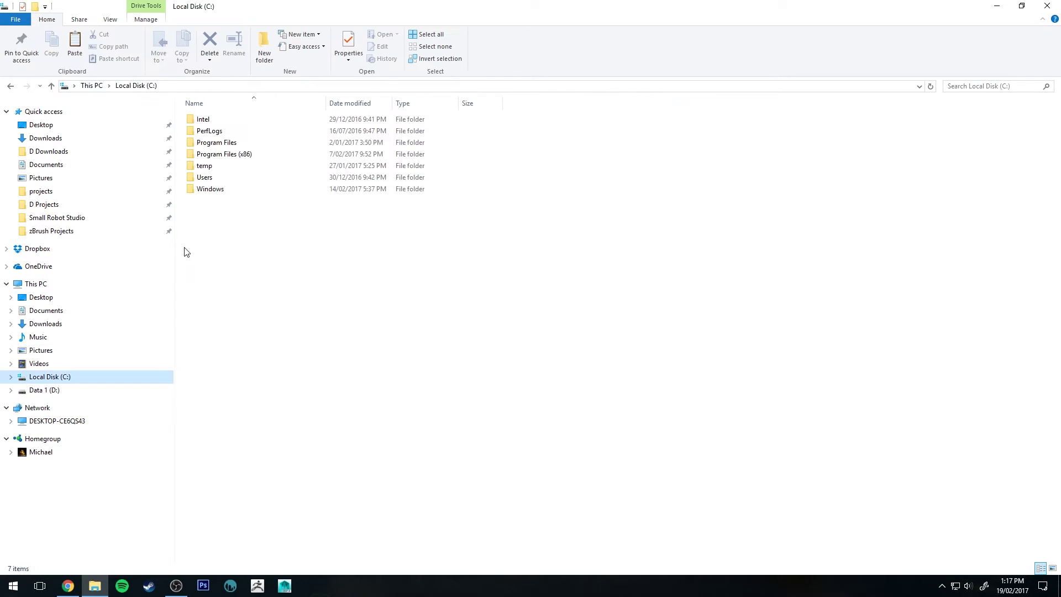
double_click(244, 153)
double_click(223, 155)
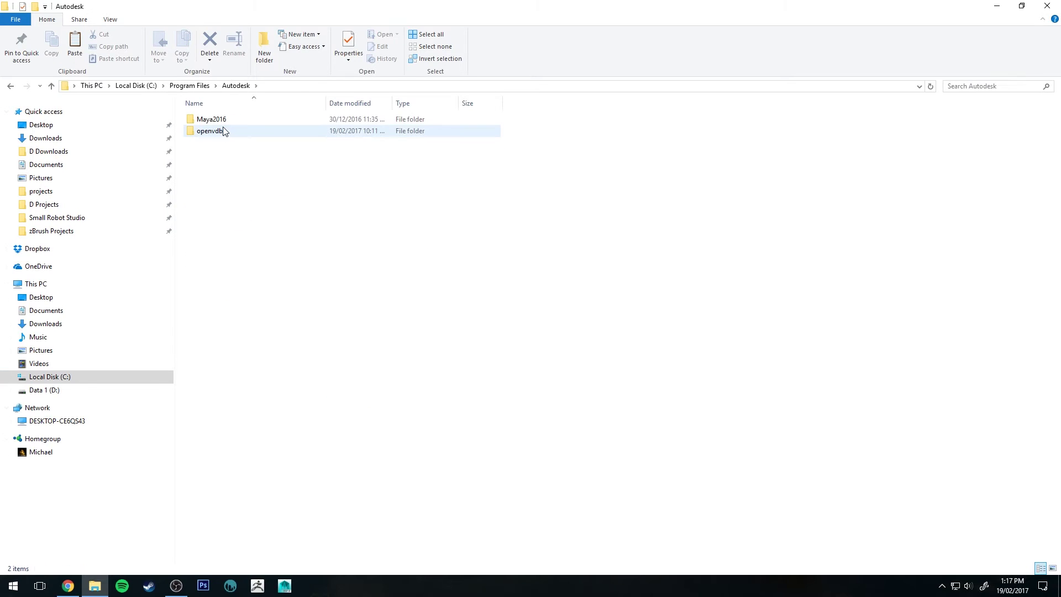
double_click(225, 119)
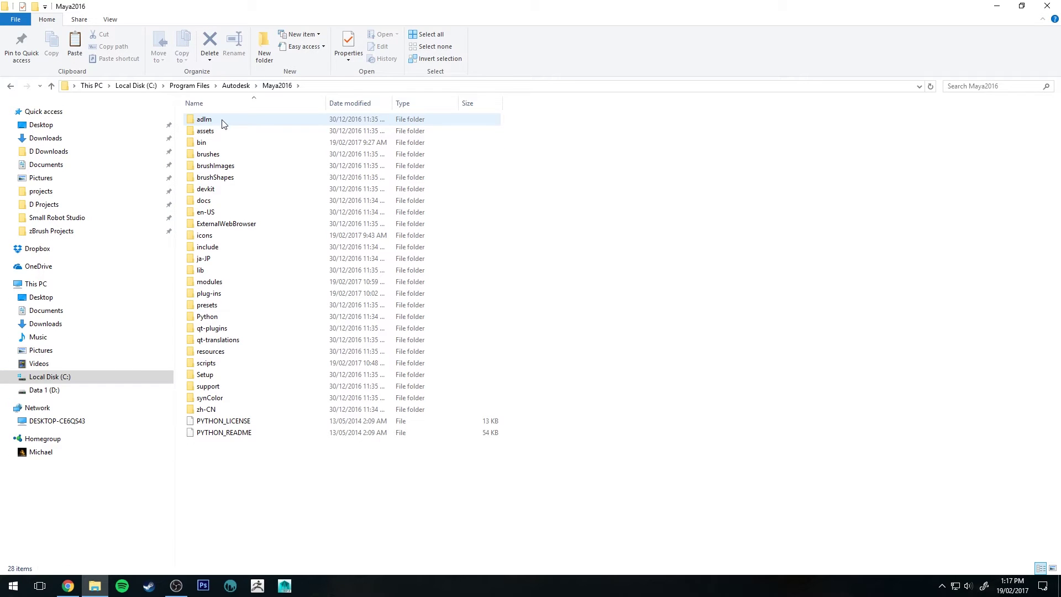
double_click(215, 145)
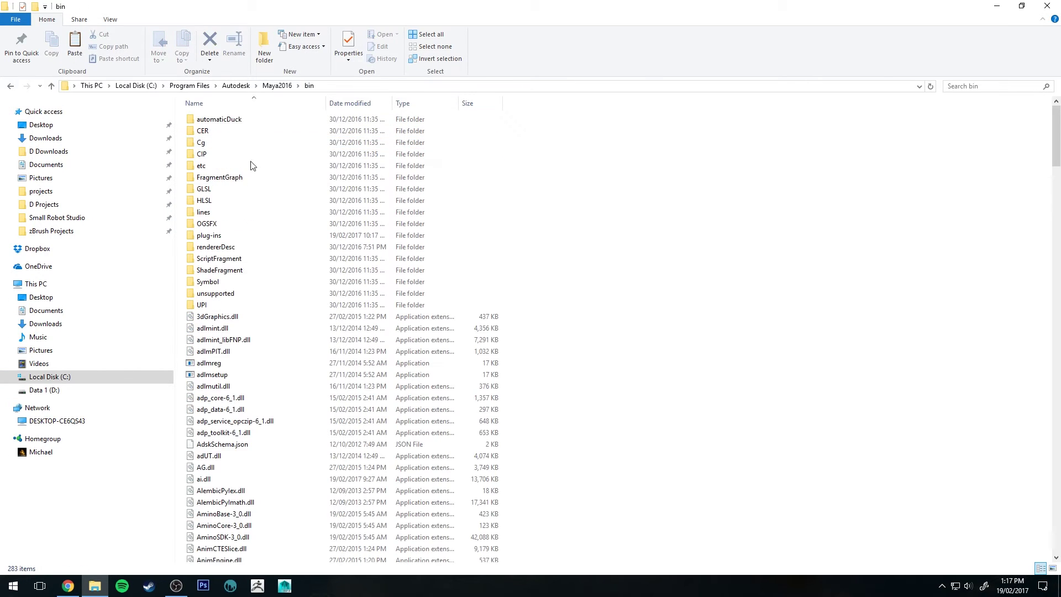
Step: Paste ai.dll into Maya2016's bin folder, replacing the existing file, and locate it in the list
right_click(656, 347)
click(716, 420)
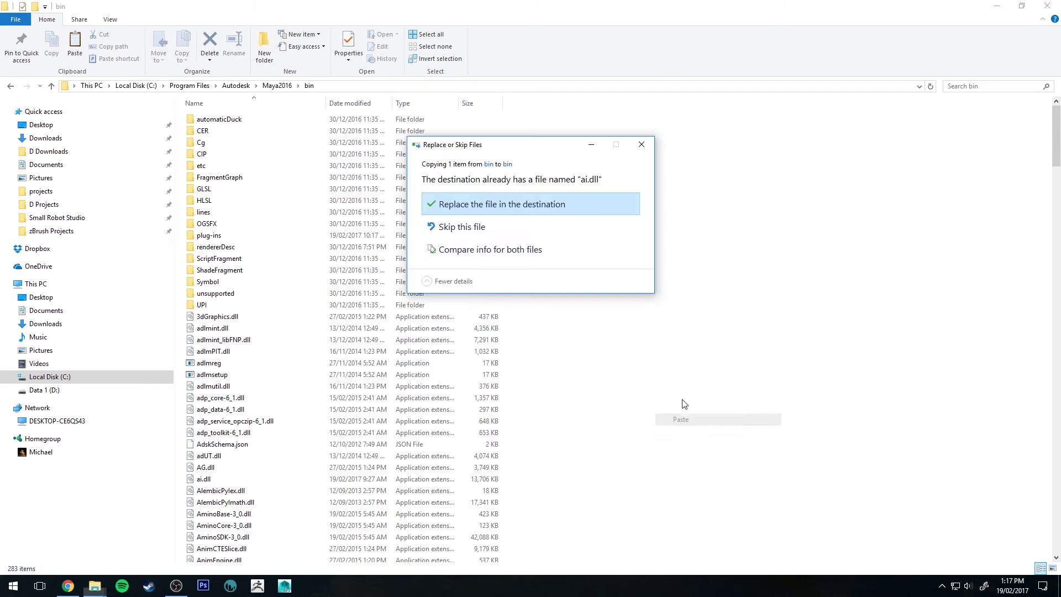
click(489, 205)
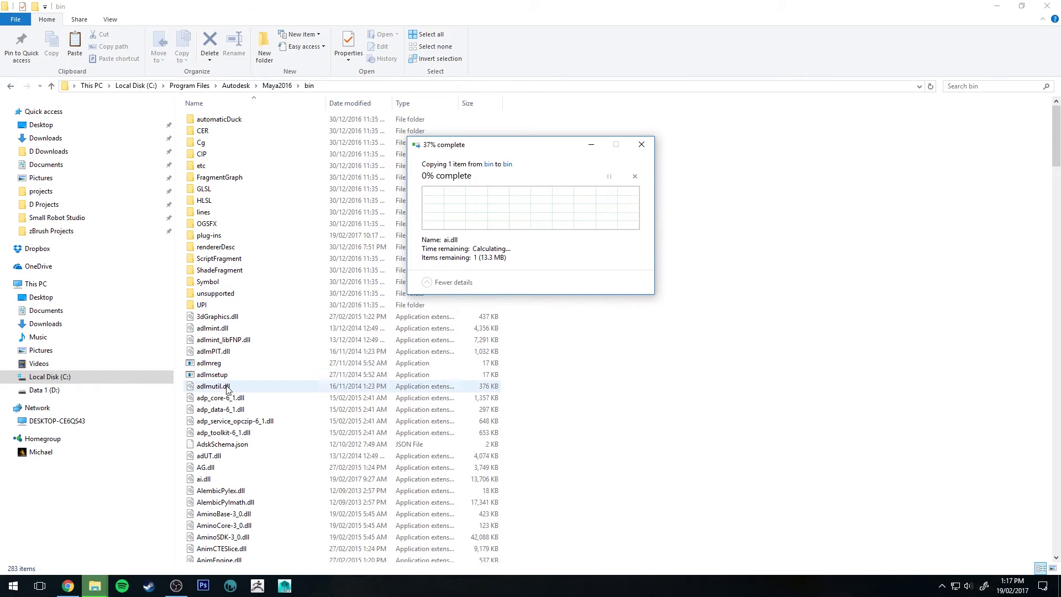
click(216, 485)
scroll(555, 301, down, 2)
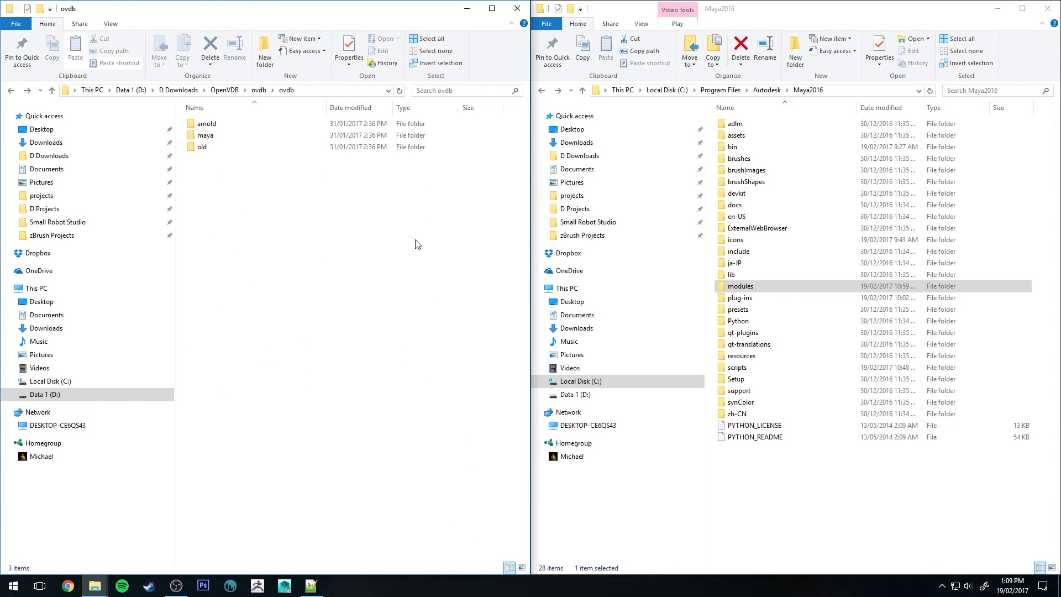
Step: Close both File Explorer windows and Notepad++
click(1048, 9)
click(517, 9)
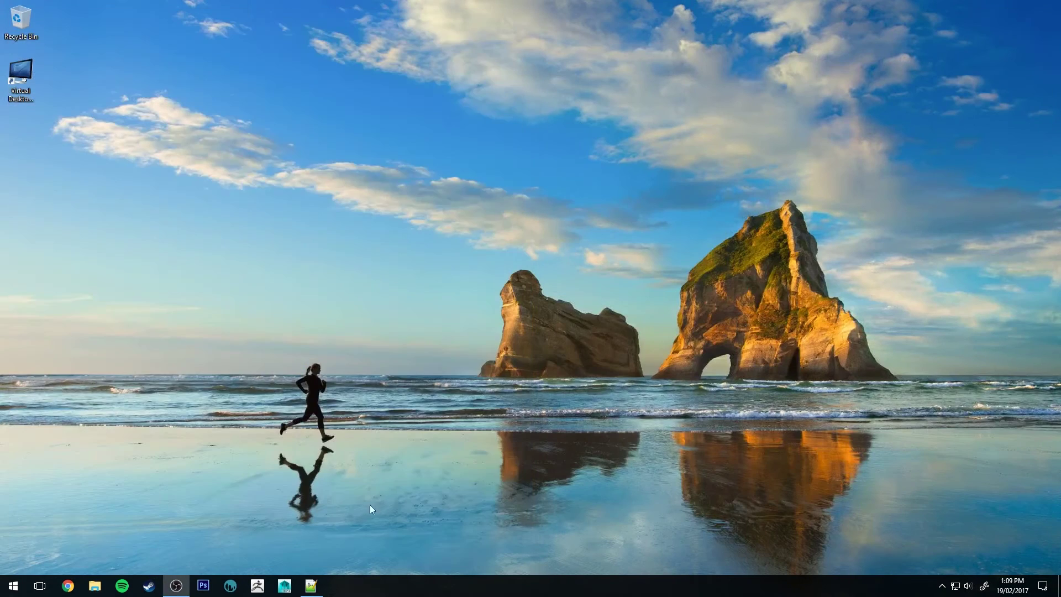
click(318, 589)
click(688, 112)
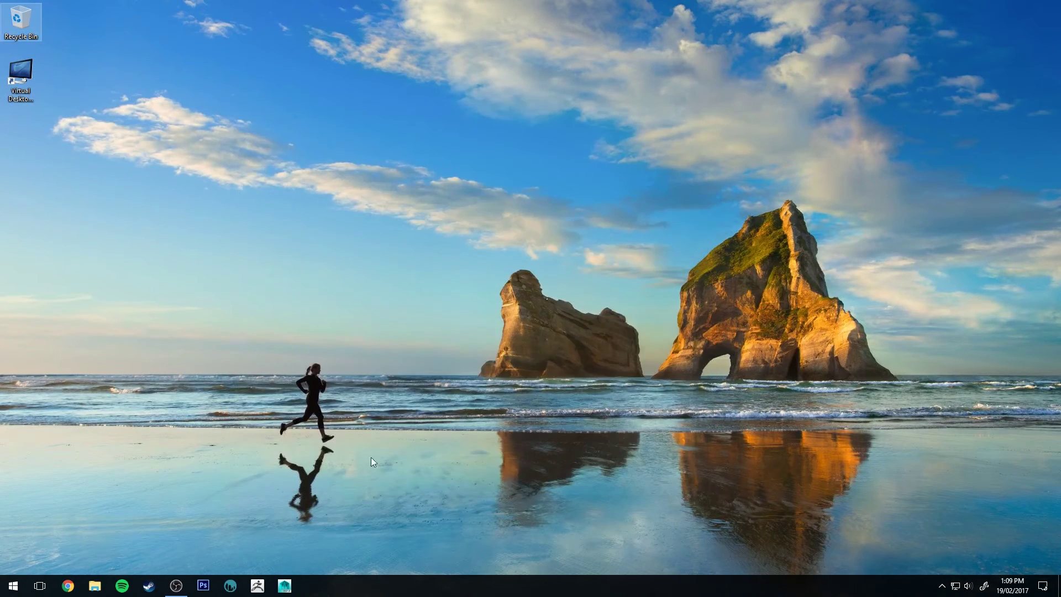
Step: Launch Maya 2016 and review the tools on the soup and OpenVdb shelves
click(288, 576)
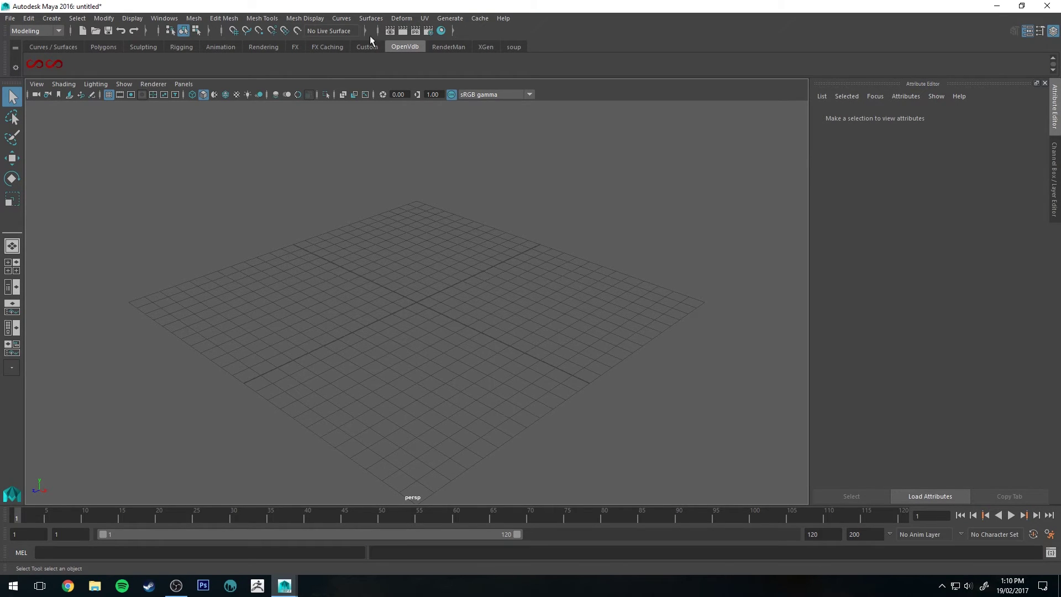
click(515, 46)
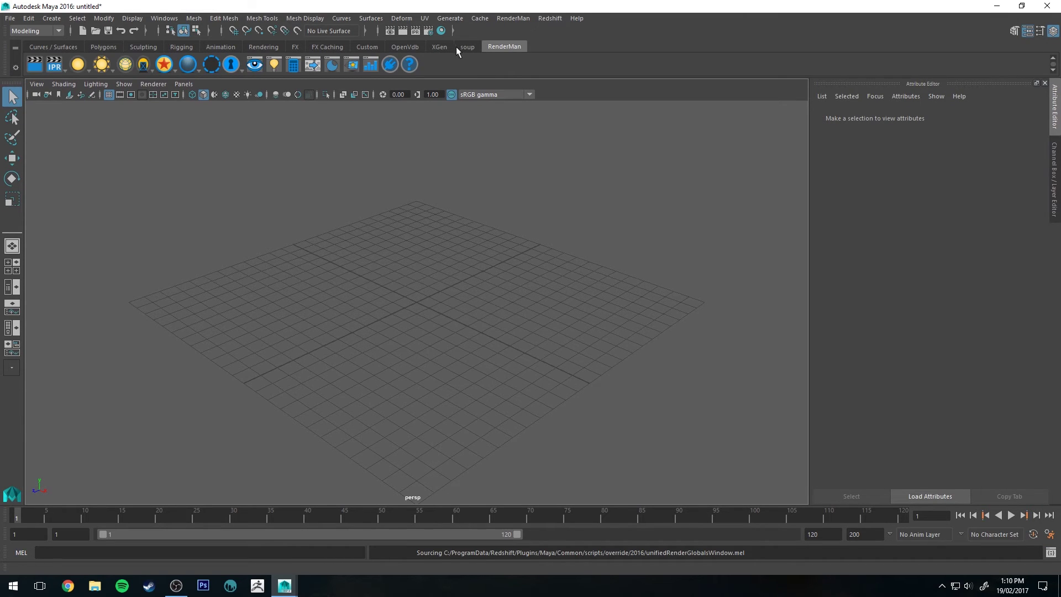
click(458, 46)
click(416, 47)
click(465, 47)
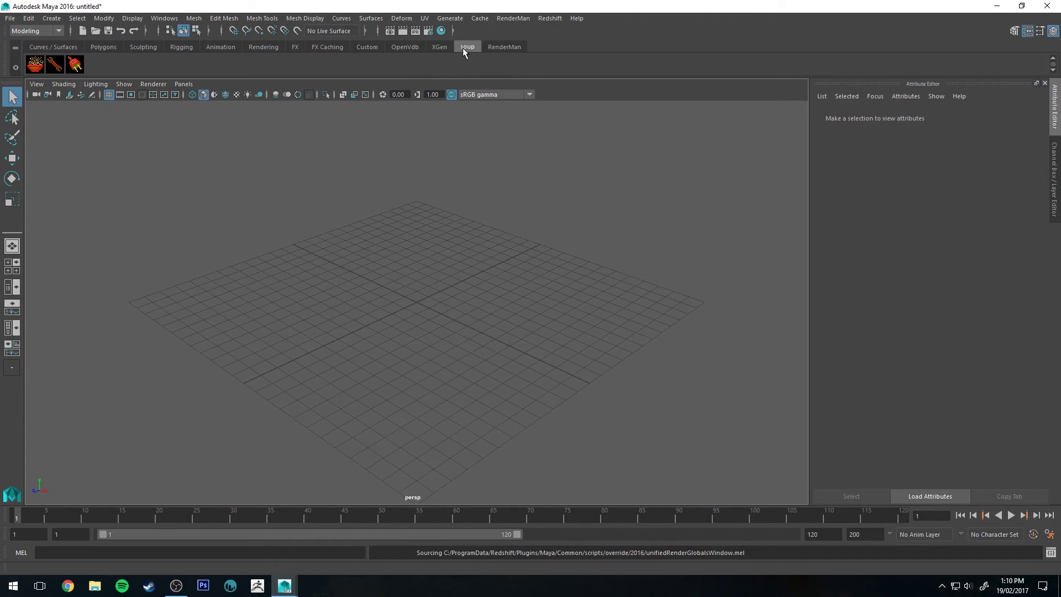
click(413, 48)
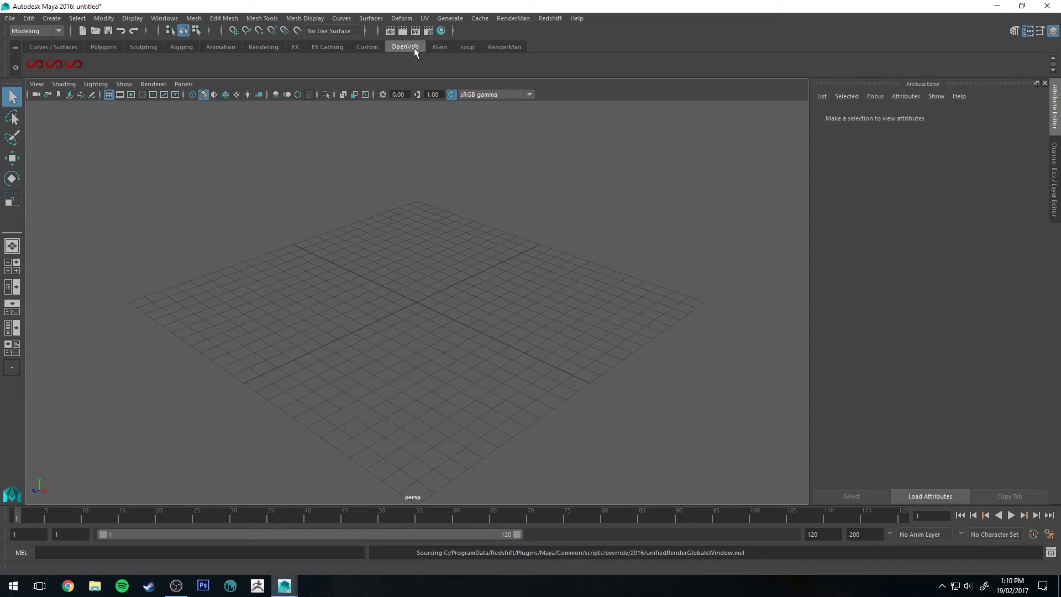
click(465, 47)
Step: Open the Plug-in Manager and view the plug-in information for SOuP.mll
click(111, 18)
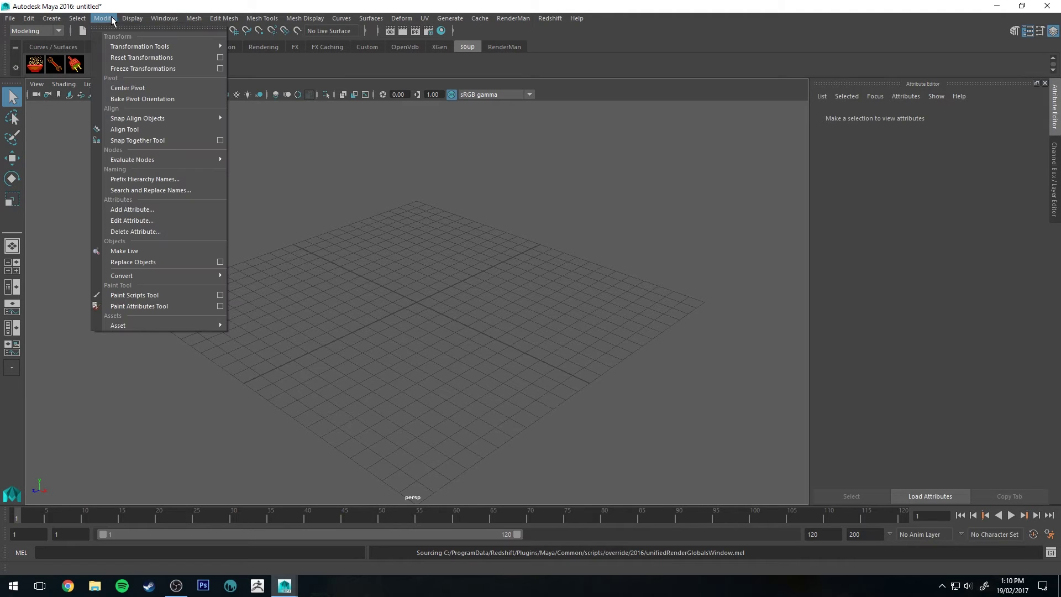
mouse_move(164, 18)
mouse_move(196, 90)
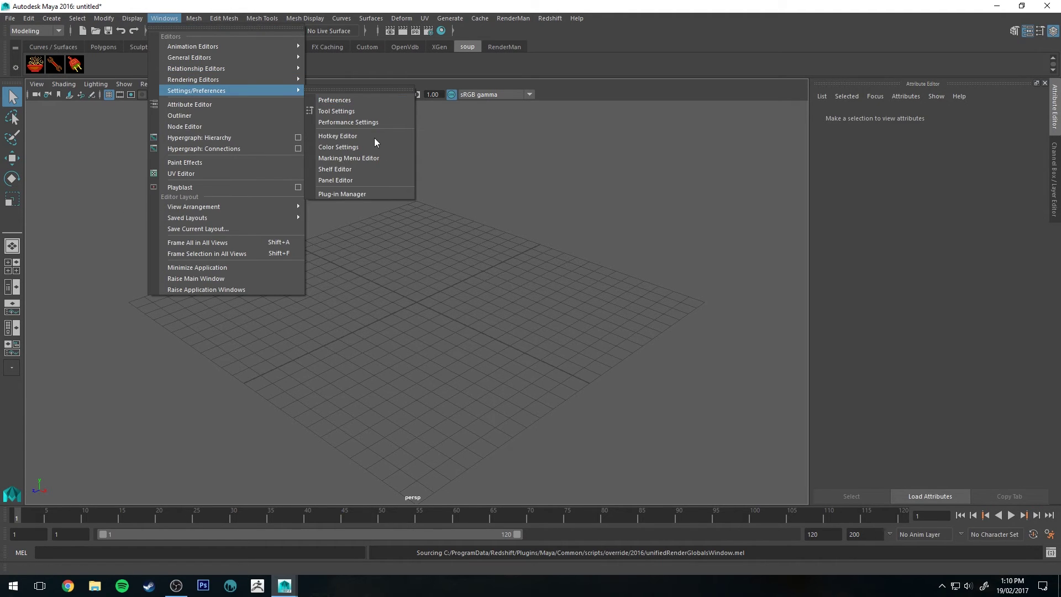
click(363, 193)
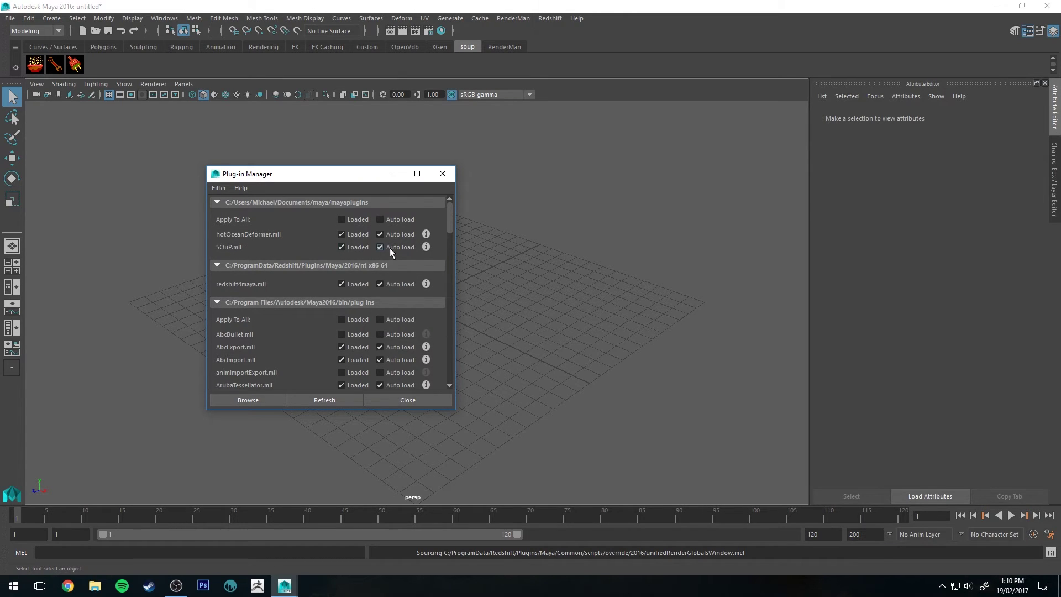
click(424, 247)
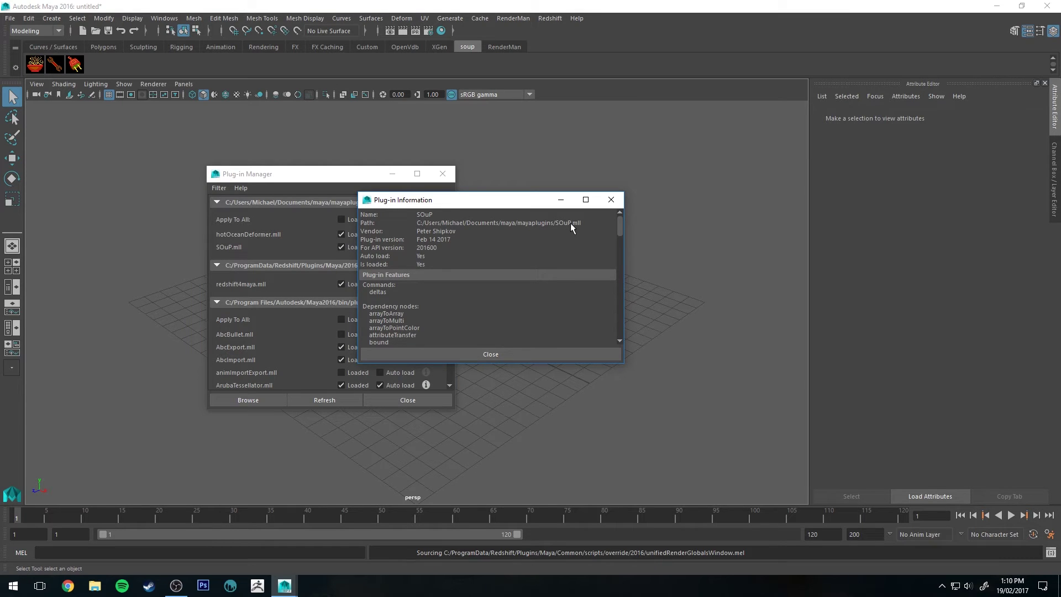
click(611, 200)
Step: Check the plug-in information for BE_OpenVDB.mll under openvdb/maya2016/plug-ins, and close the Plug-in Manager
scroll(450, 214, down, 1)
drag(450, 219, 462, 363)
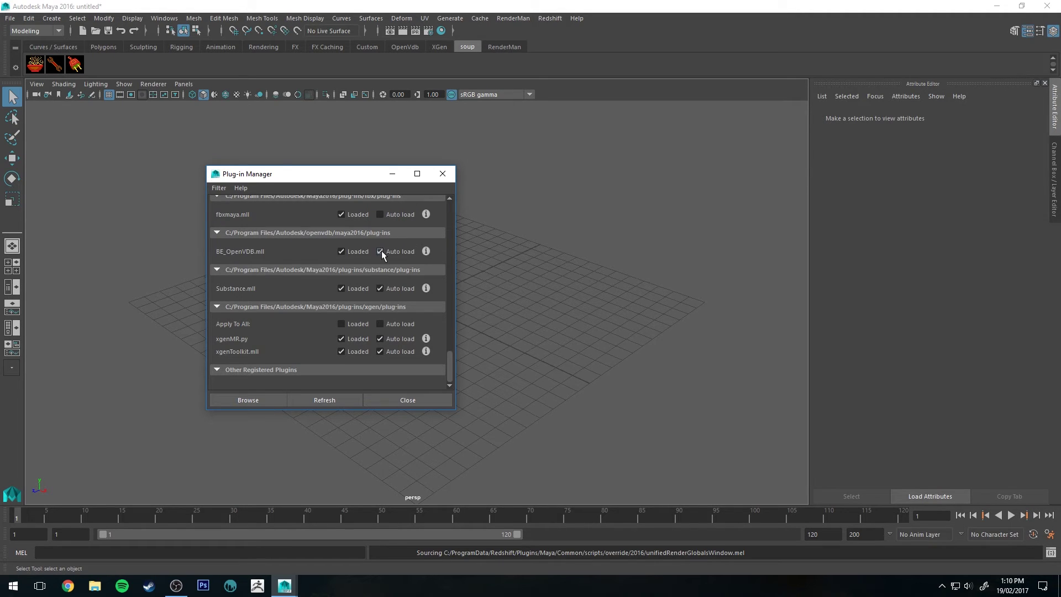
click(426, 251)
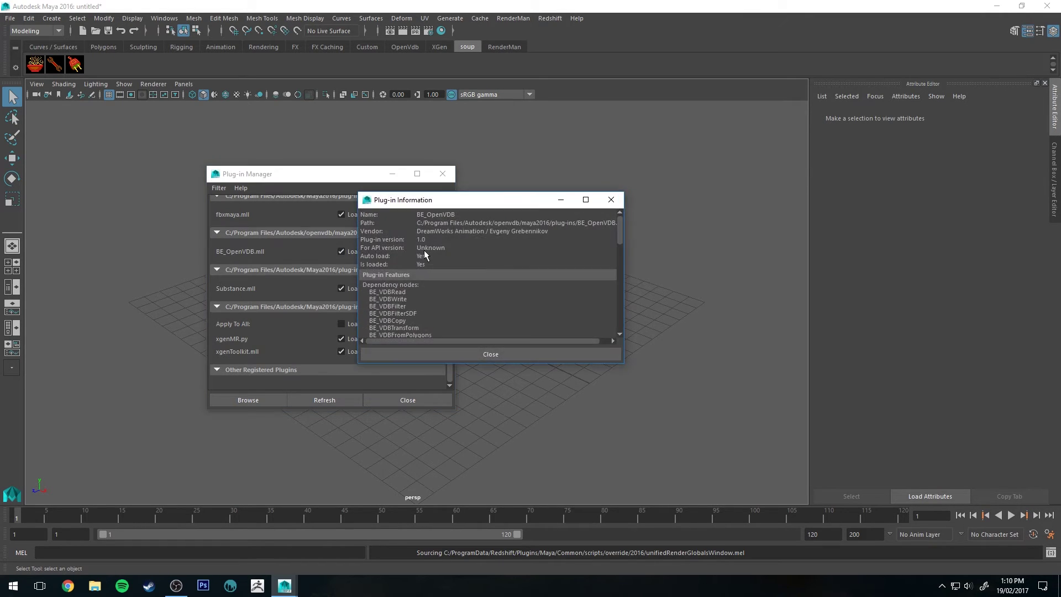
drag(467, 339, 423, 339)
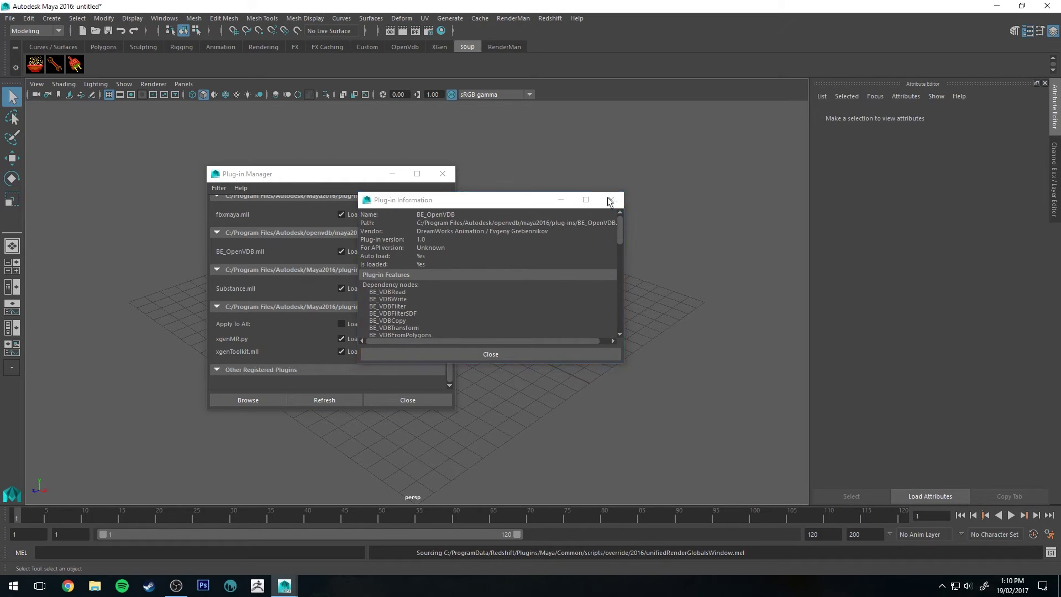
click(611, 200)
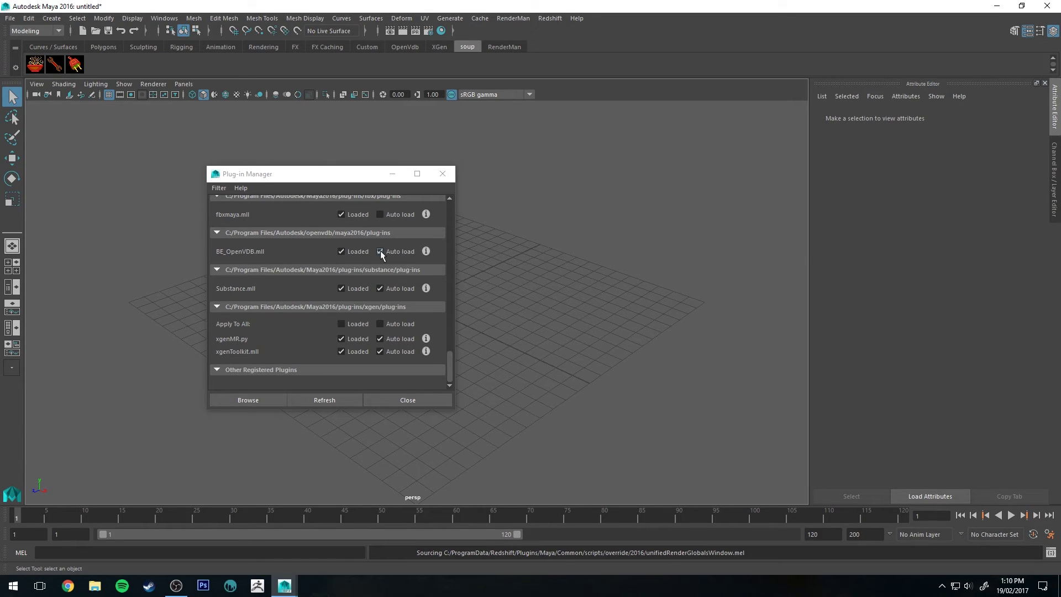
click(449, 400)
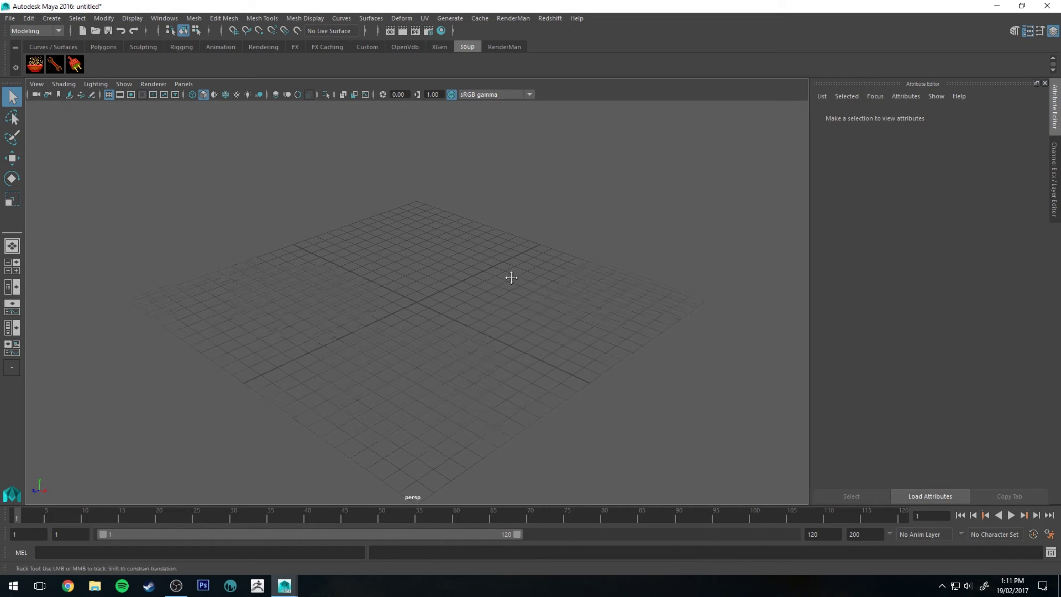
Step: Close Maya without saving the untitled scene
drag(511, 277, 514, 258)
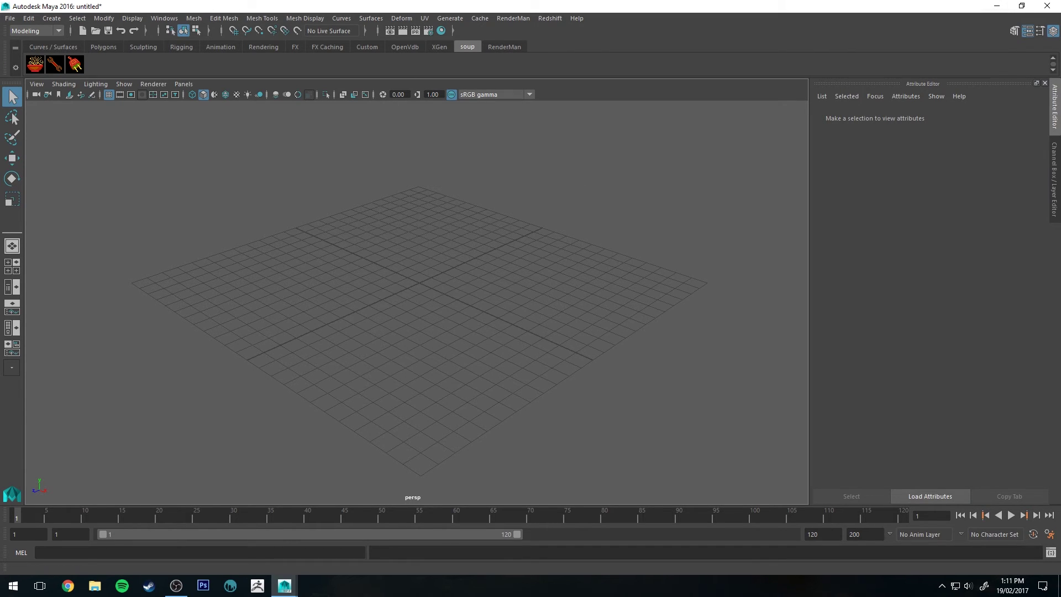
click(1046, 8)
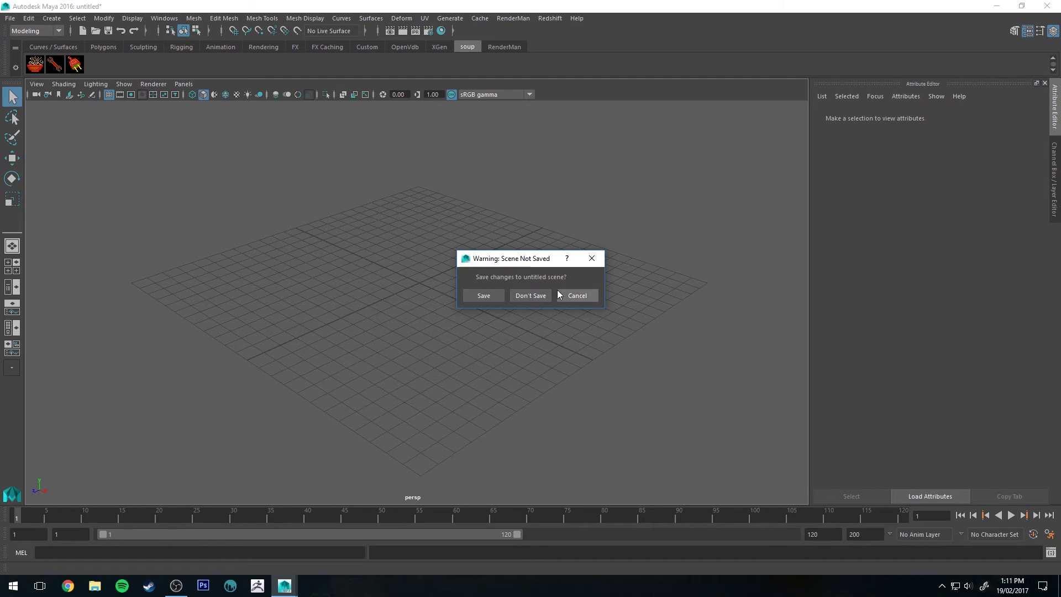
click(532, 293)
Step: Go to the Documents\maya\2016\prefs folder in File Explorer and select the userPrefs file
click(74, 166)
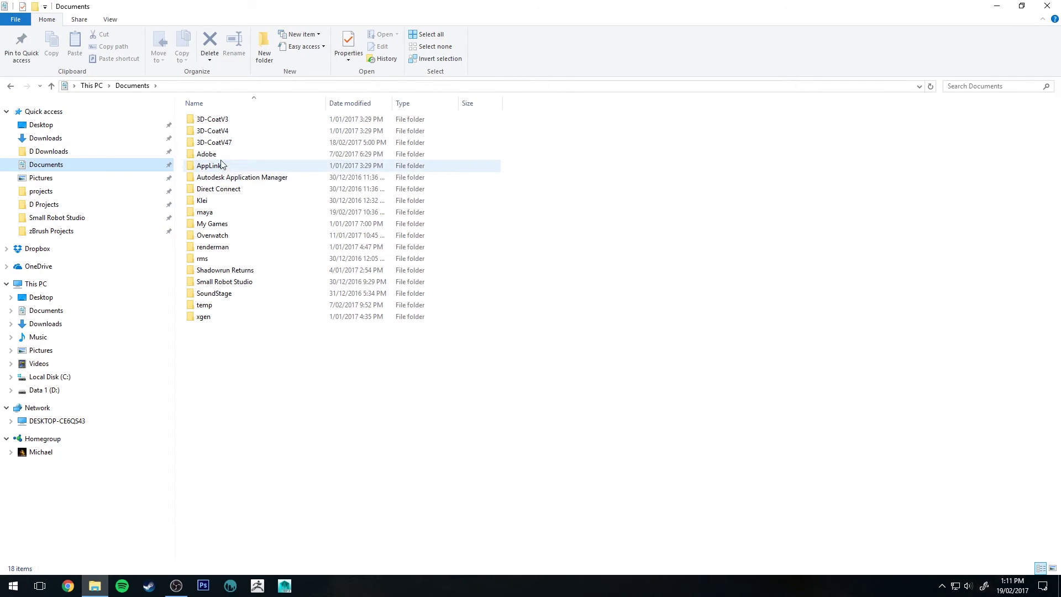
double_click(214, 217)
click(221, 121)
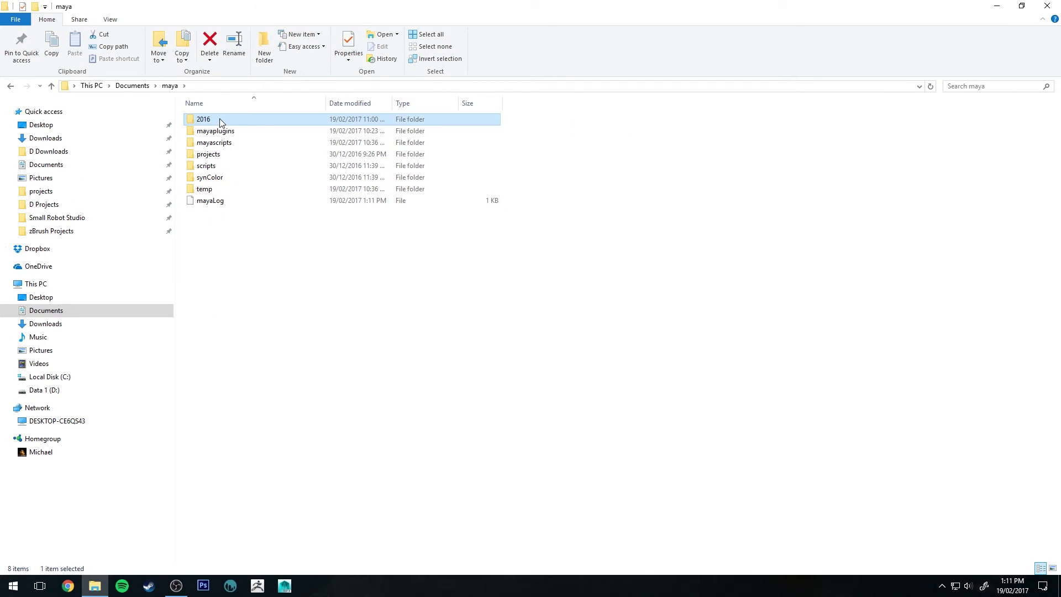
double_click(220, 122)
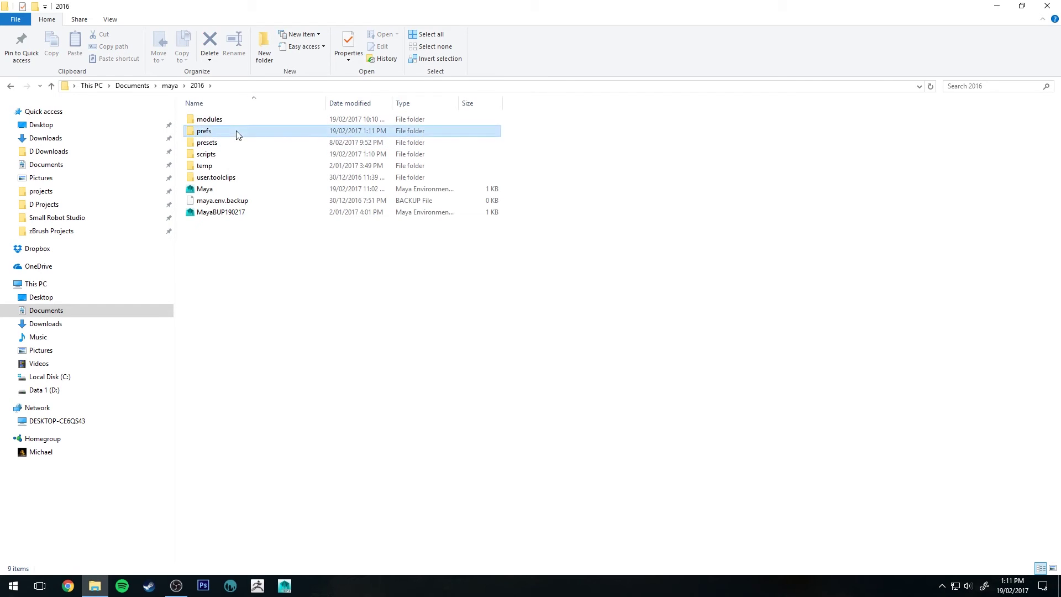
double_click(236, 132)
click(221, 317)
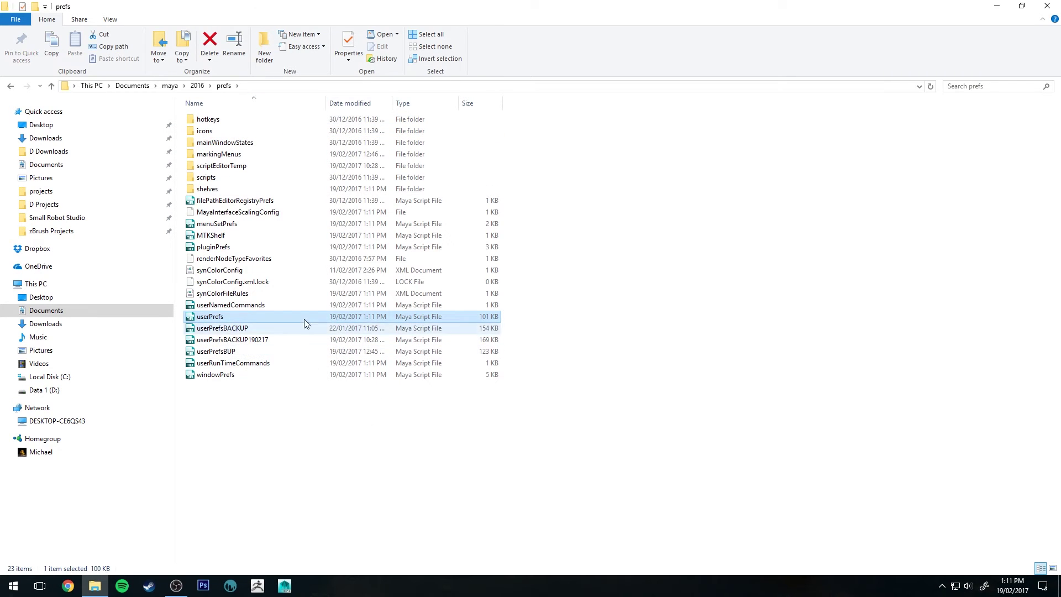
Step: Try adding a backup suffix to the userPrefs file name, and restore the original name
click(227, 317)
click(229, 317)
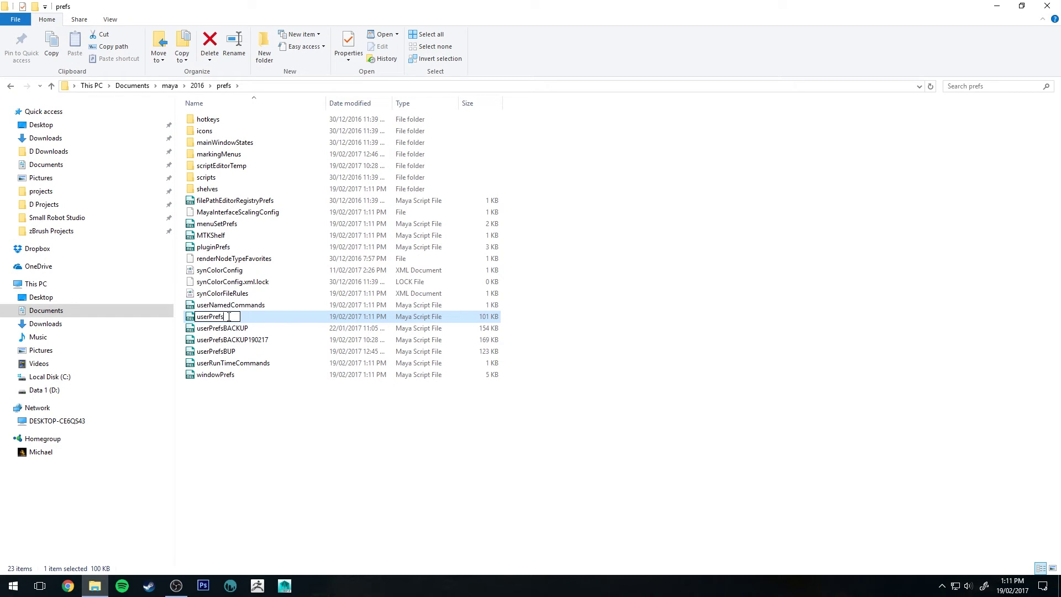
text(backup)
key(BackSpace)
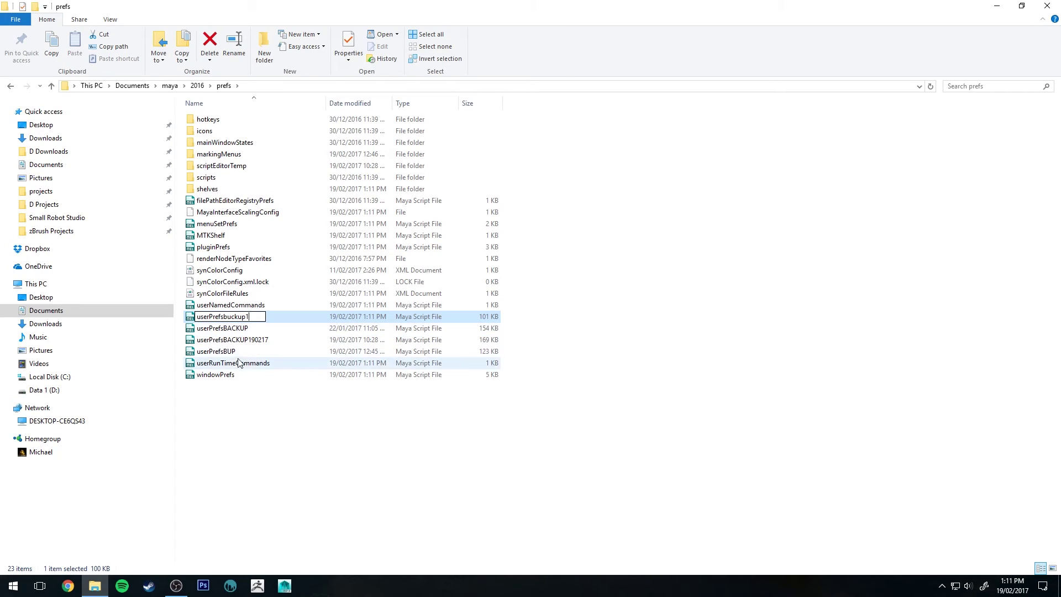
key(BackSpace)
key(BackSpace)
key(BackSpace)
key(BackSpace)
key(BackSpace)
key(BackSpace)
key(Return)
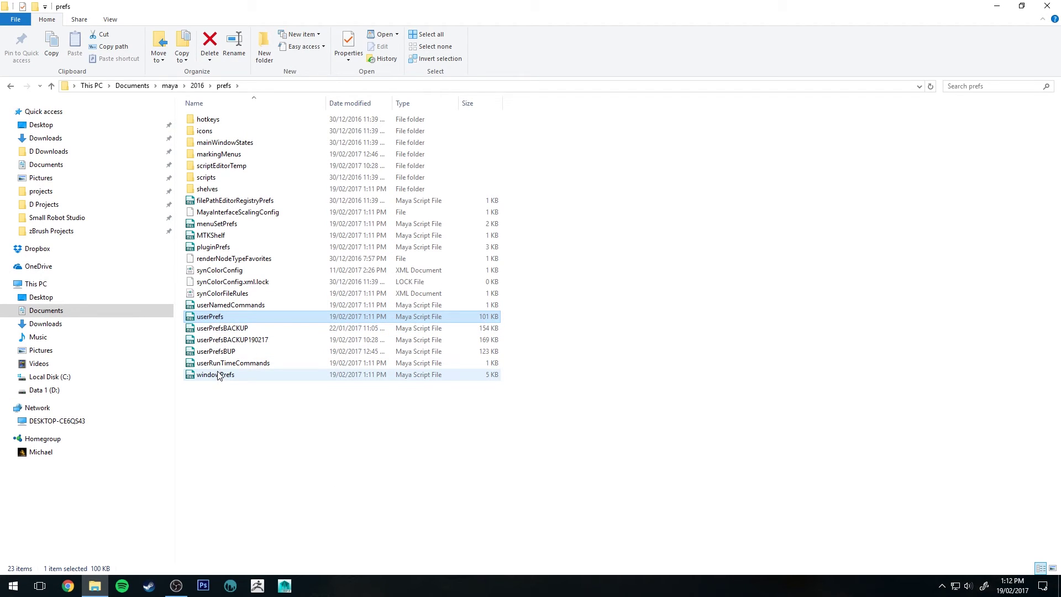
click(309, 439)
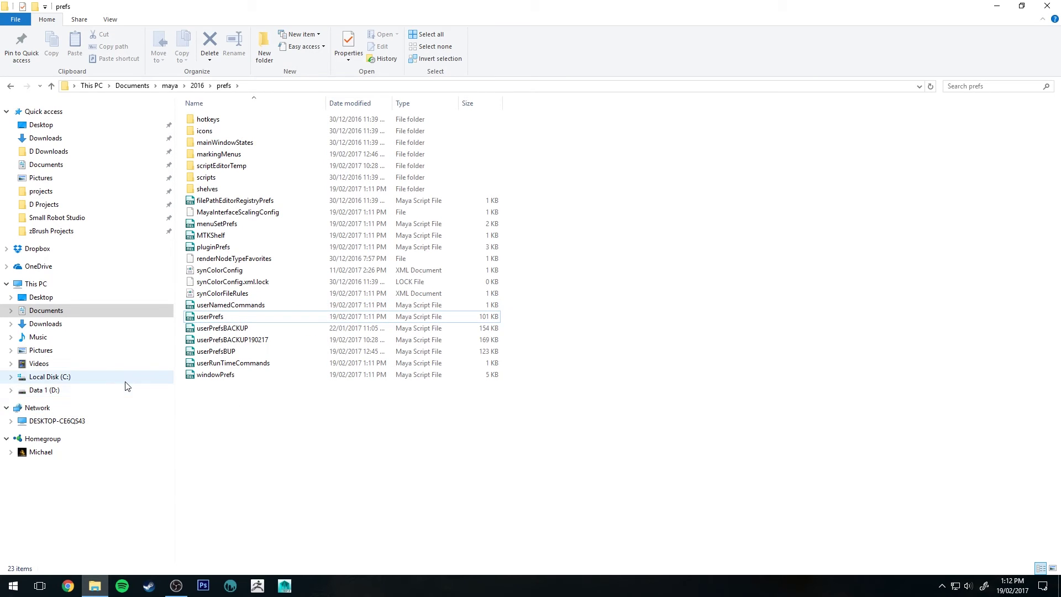
Step: Go to the D Downloads folder on the D: drive and locate the vcredist_x64 installer
click(102, 390)
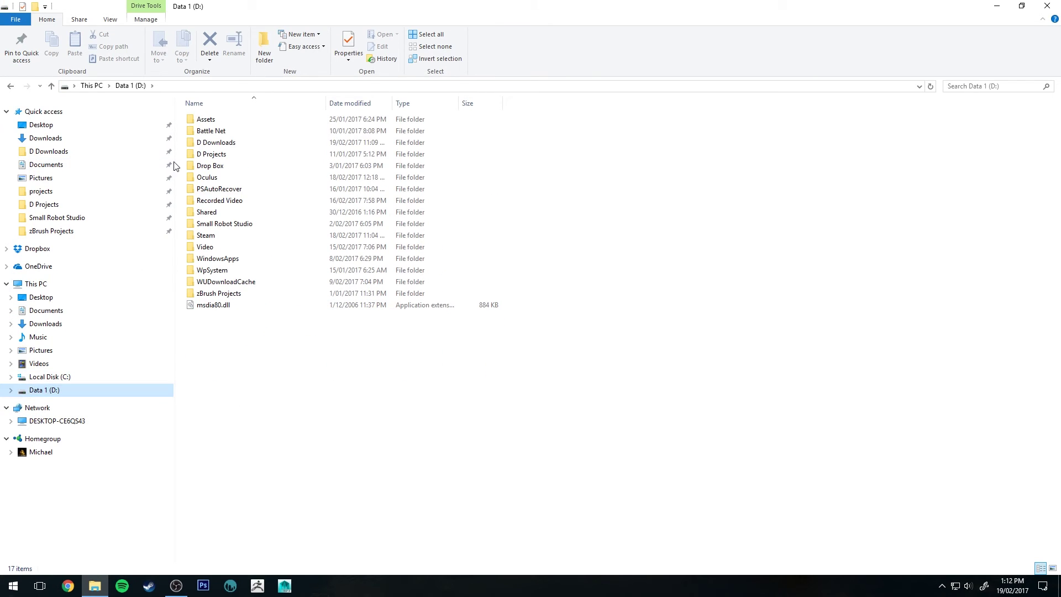
double_click(229, 143)
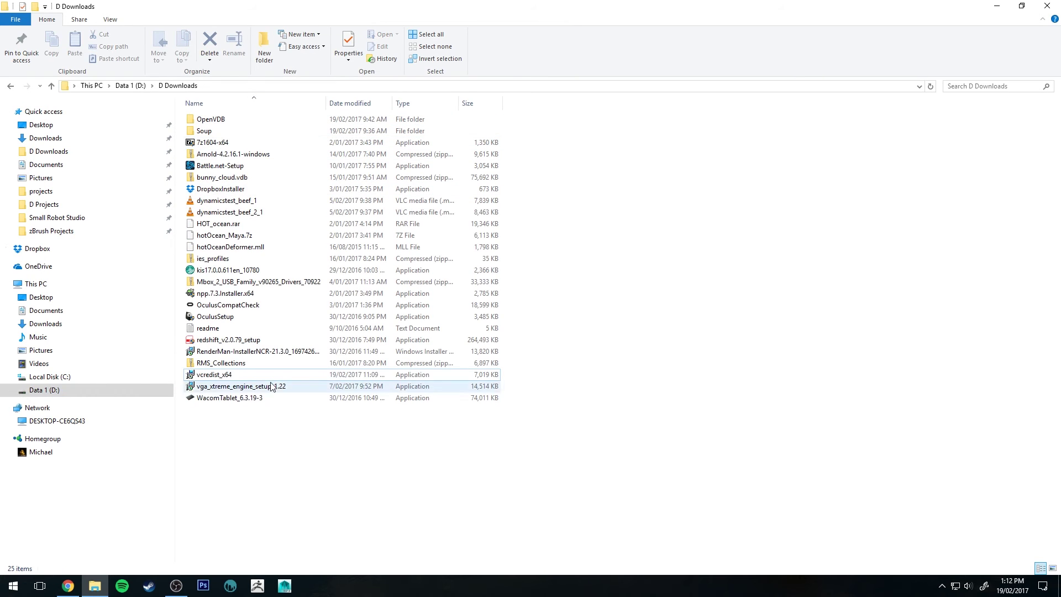
click(253, 376)
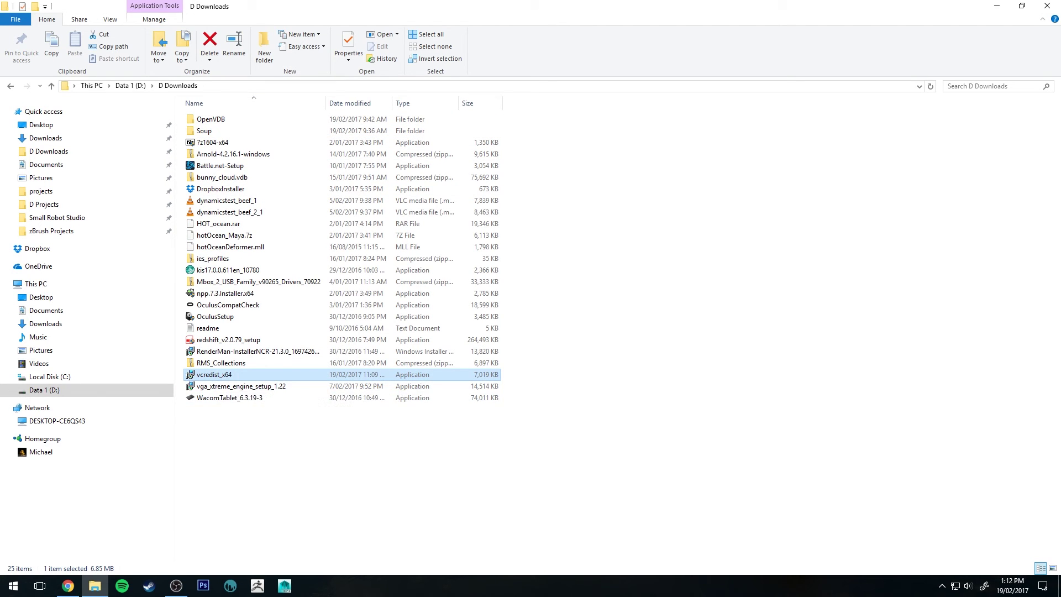
click(510, 449)
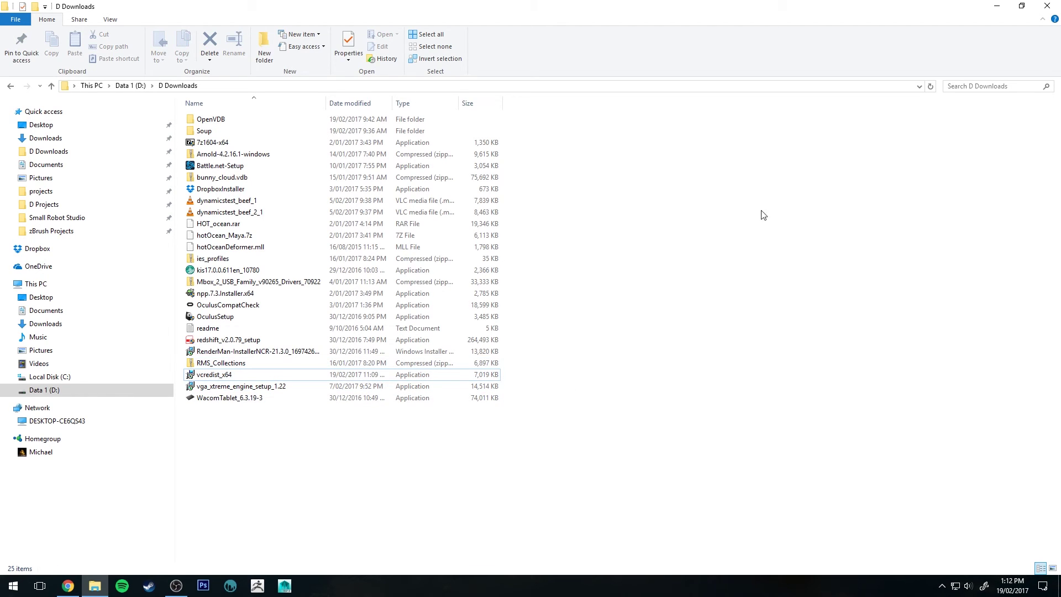
Step: Bring the Chrome window with Microsoft's Visual C++ Redistributable download page onto this screen and review the page
drag(1060, 115, 385, 3)
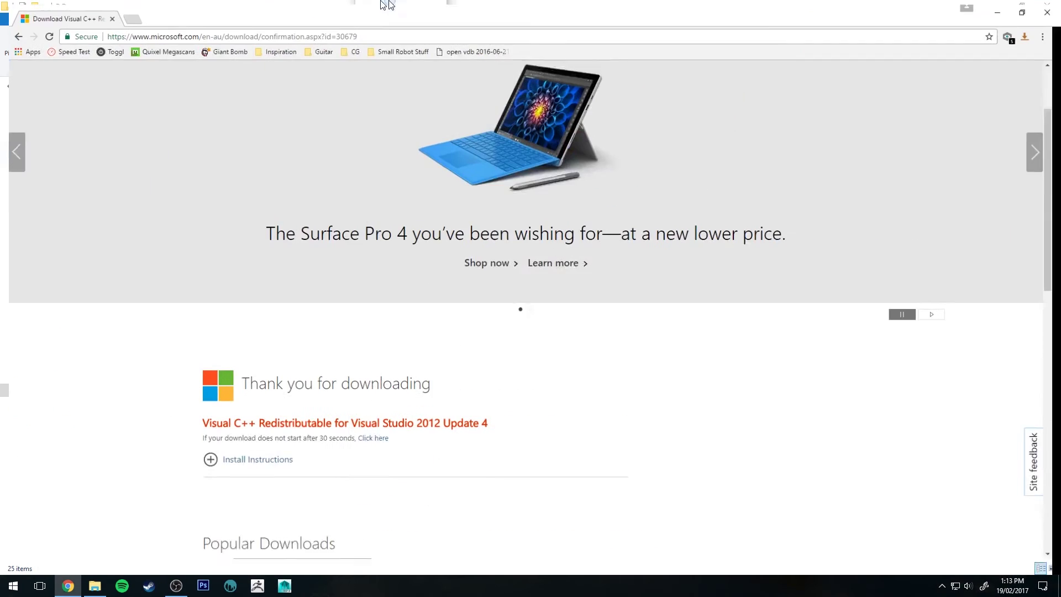
scroll(446, 280, down, 7)
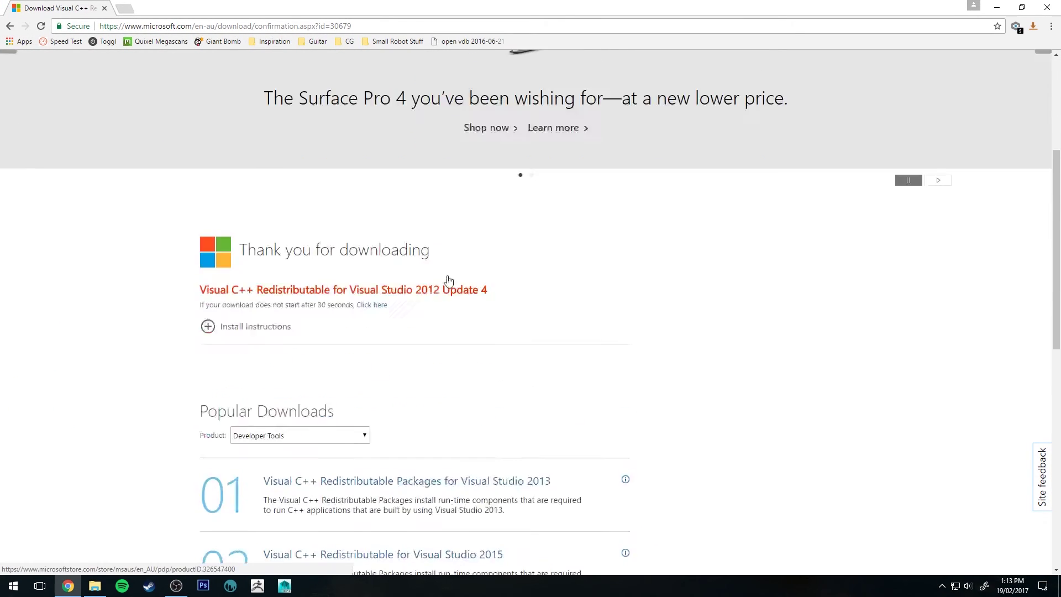
scroll(428, 279, up, 5)
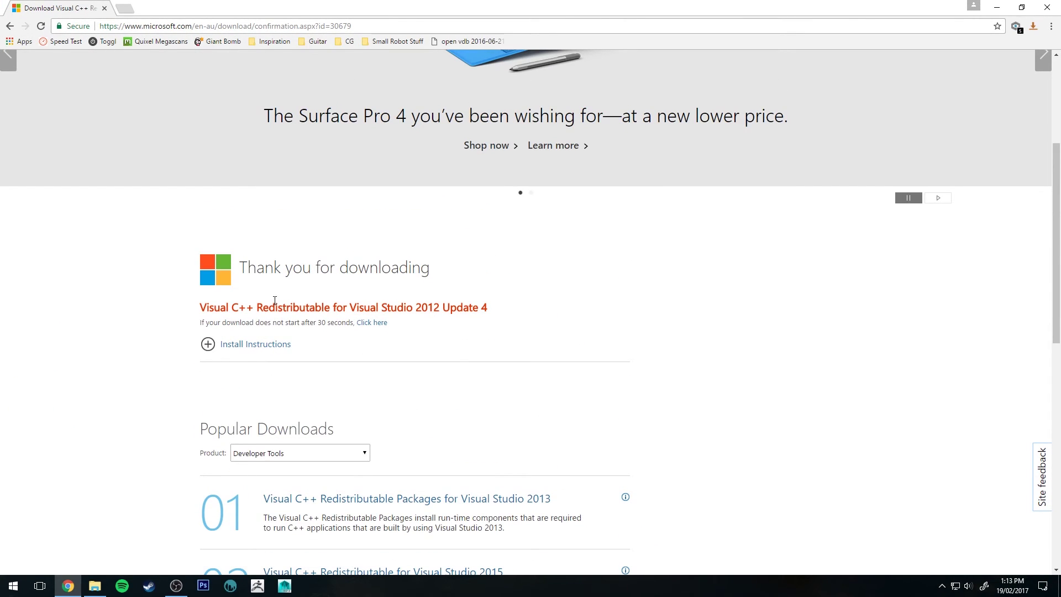
scroll(461, 190, up, 4)
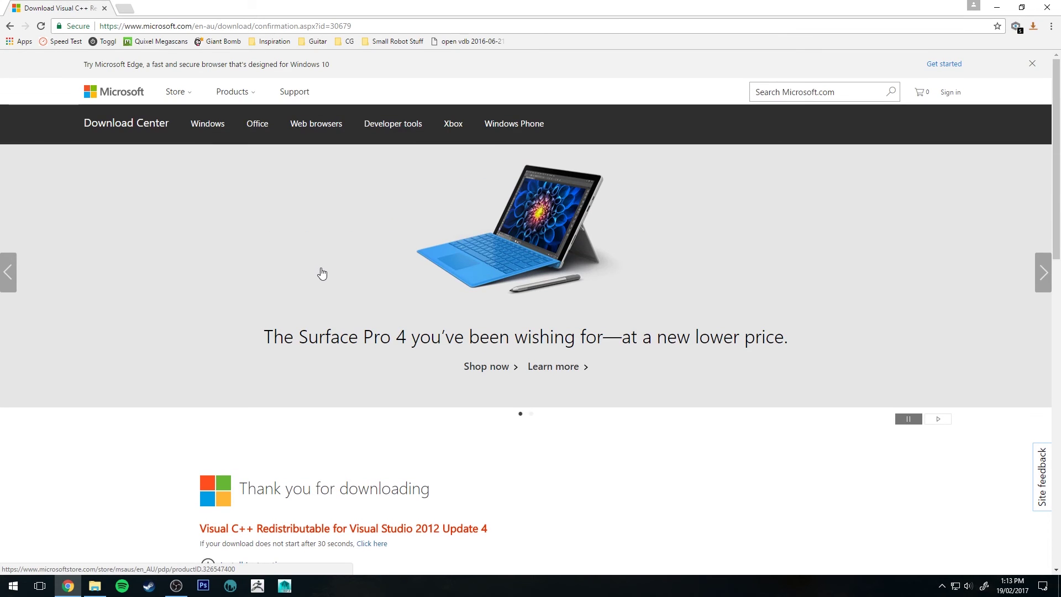
scroll(321, 273, down, 5)
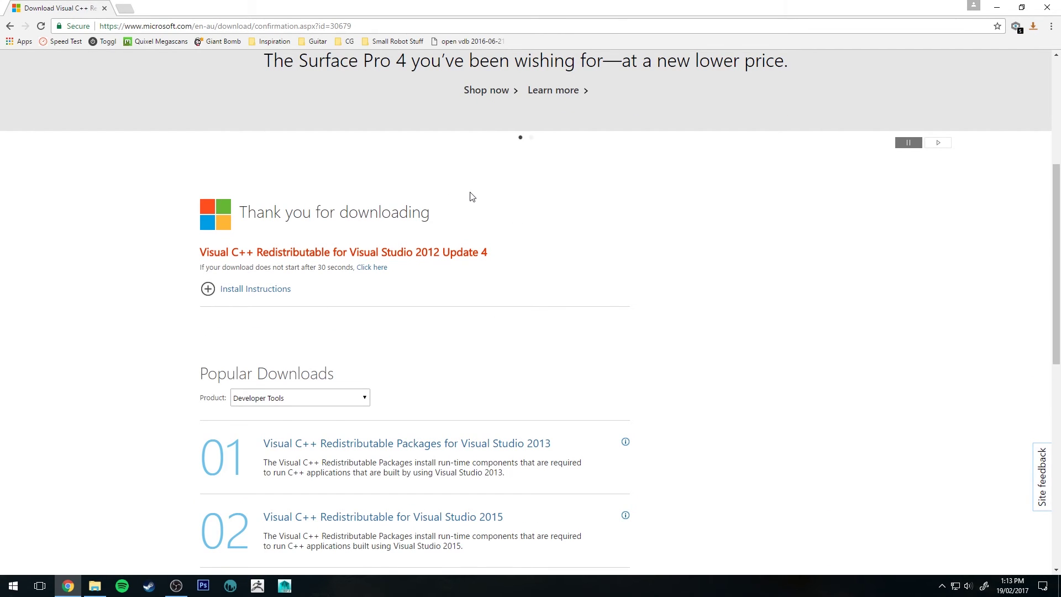
scroll(171, 289, down, 5)
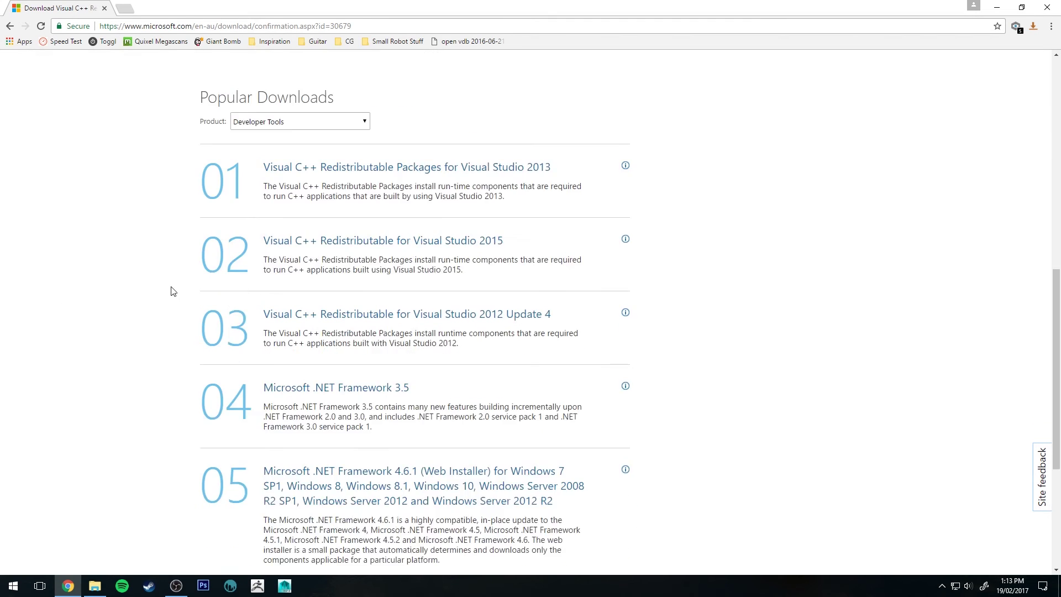
scroll(278, 94, up, 8)
scroll(278, 94, up, 2)
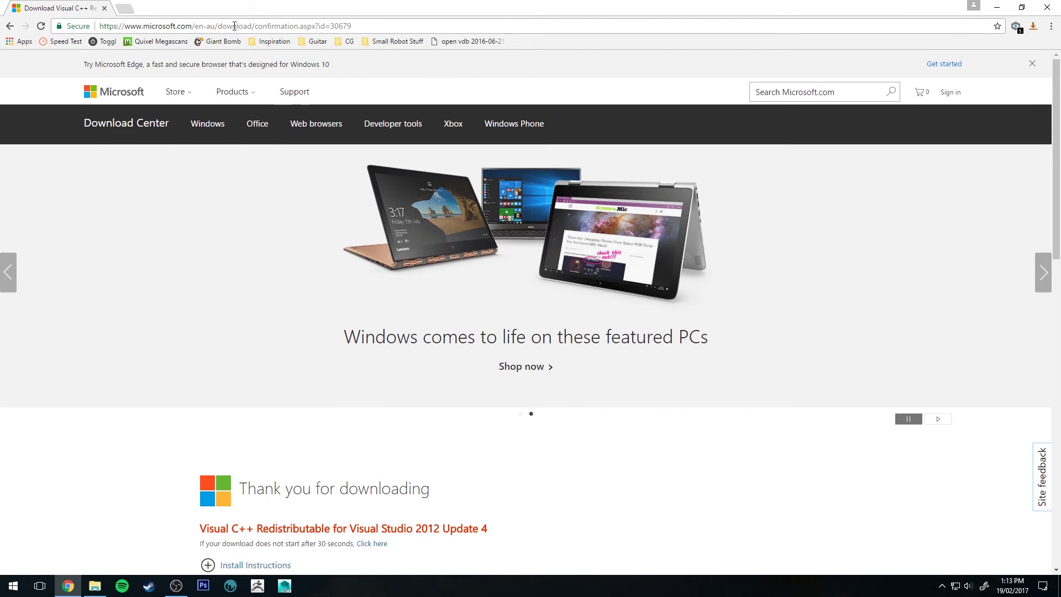
scroll(275, 323, down, 2)
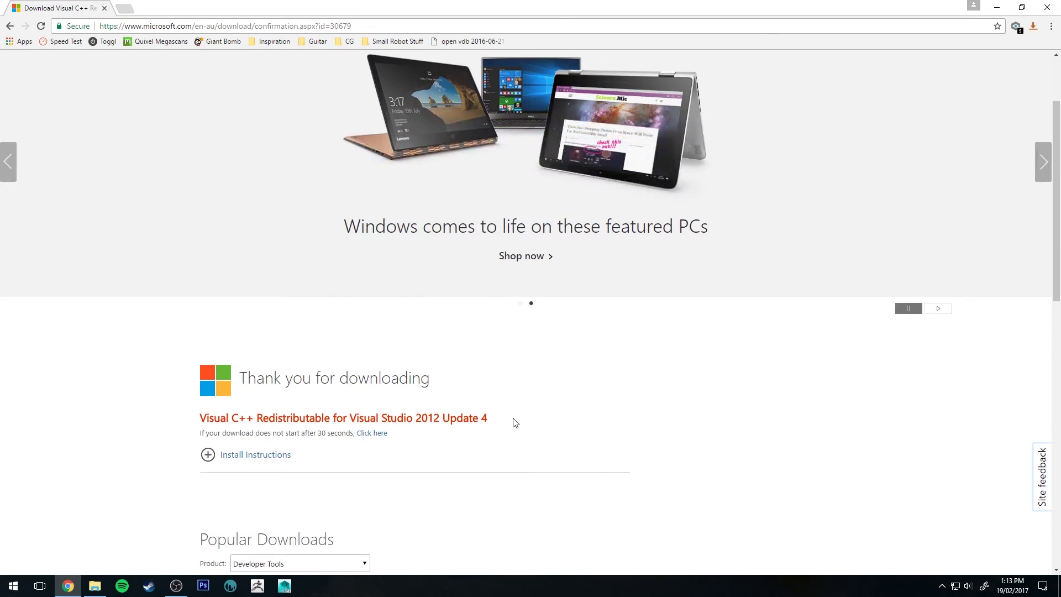
Step: Highlight the title "Visual C++ Redistributable for Visual Studio 2012 Update 4" and the page's full web address
drag(514, 421, 171, 423)
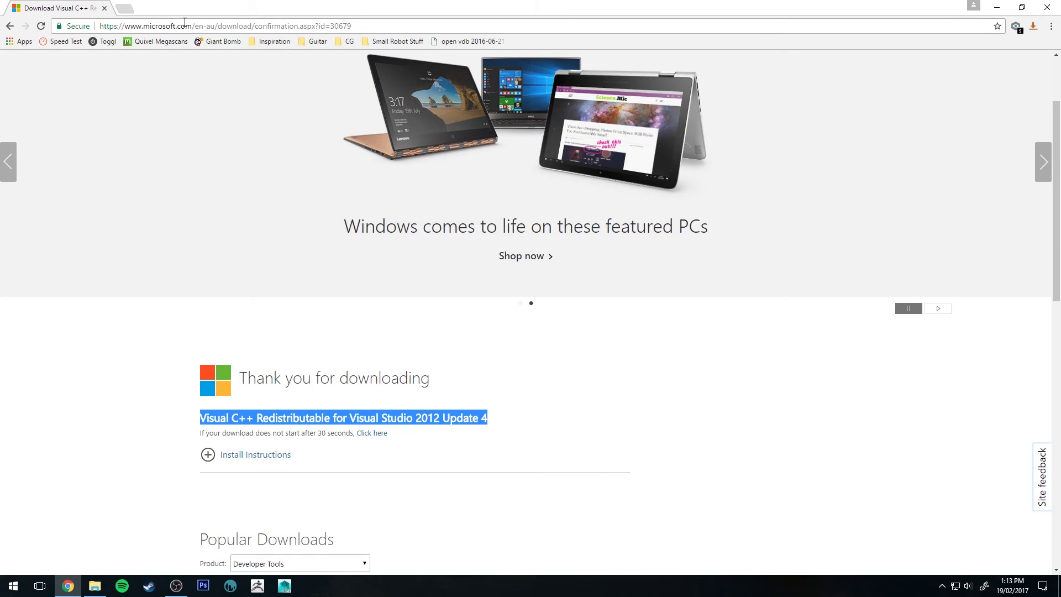
click(212, 27)
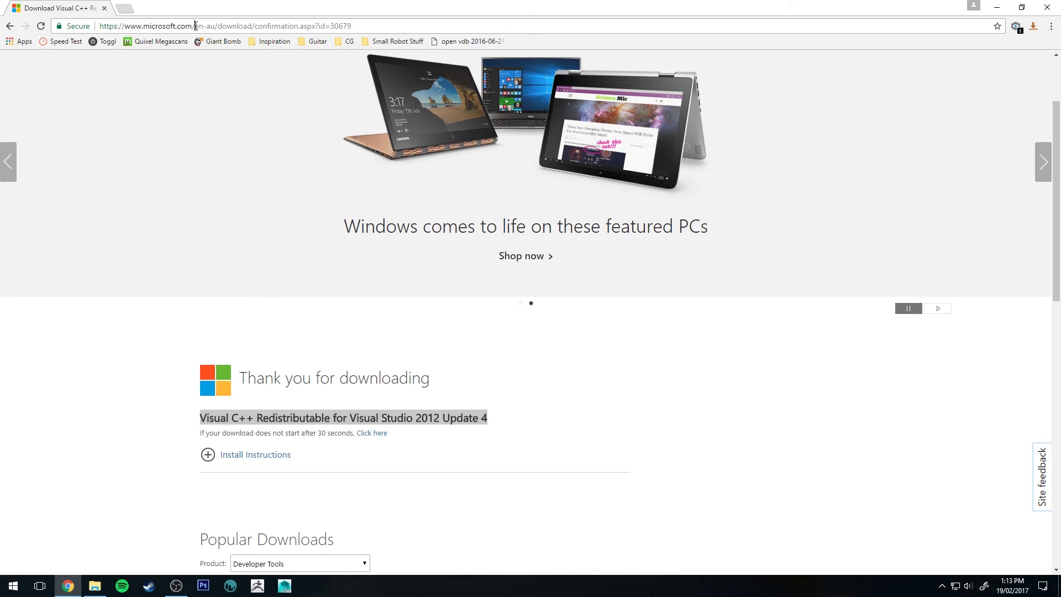
double_click(214, 28)
click(680, 406)
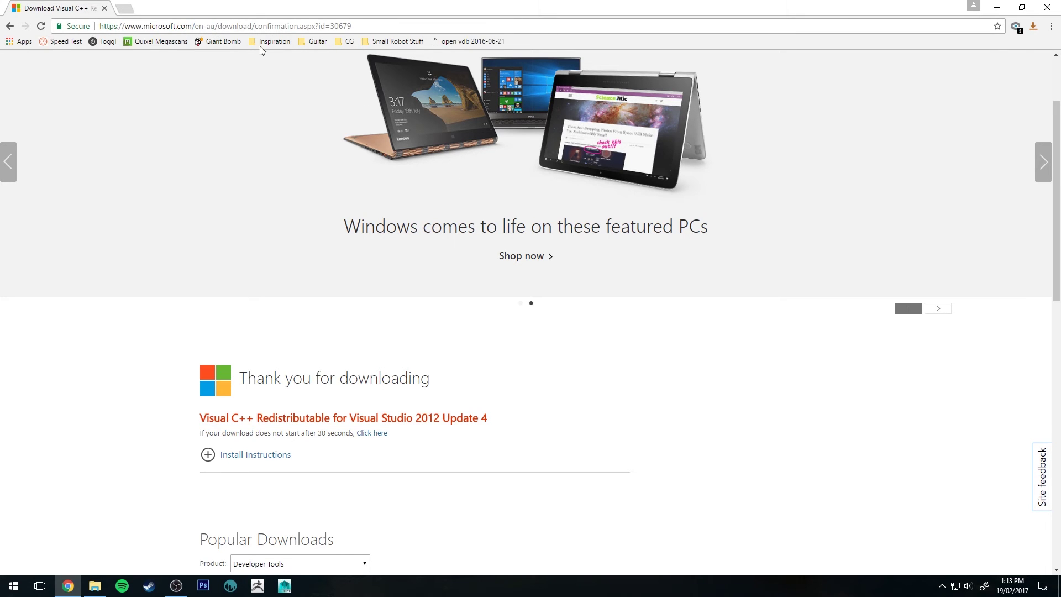
click(218, 26)
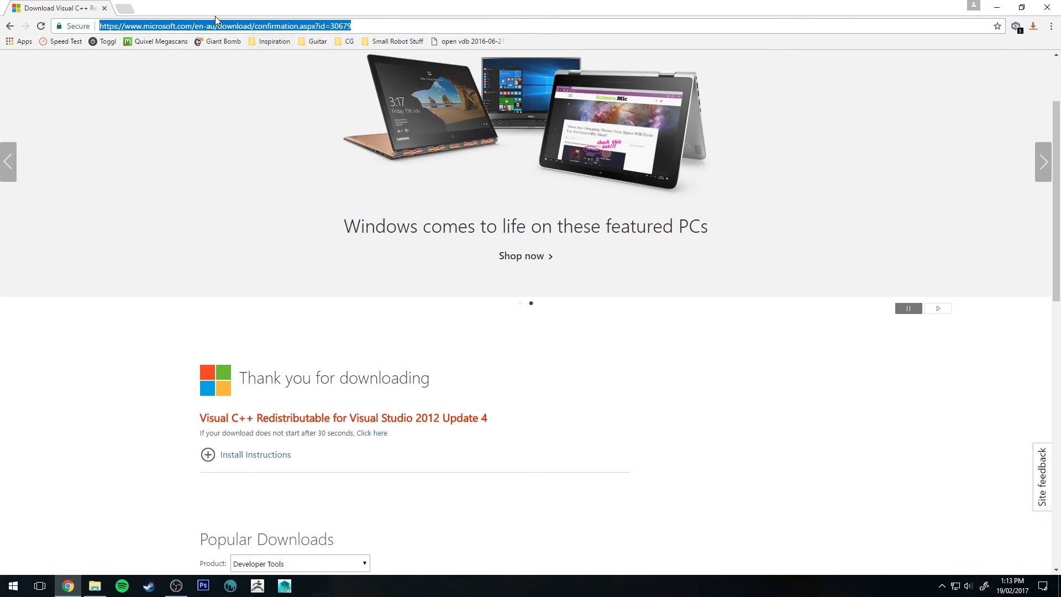
Step: Change the region code in the download page's web address to en-ca, load the page, and dismiss the file save prompt
click(216, 26)
key(BackSpace)
key(BackSpace)
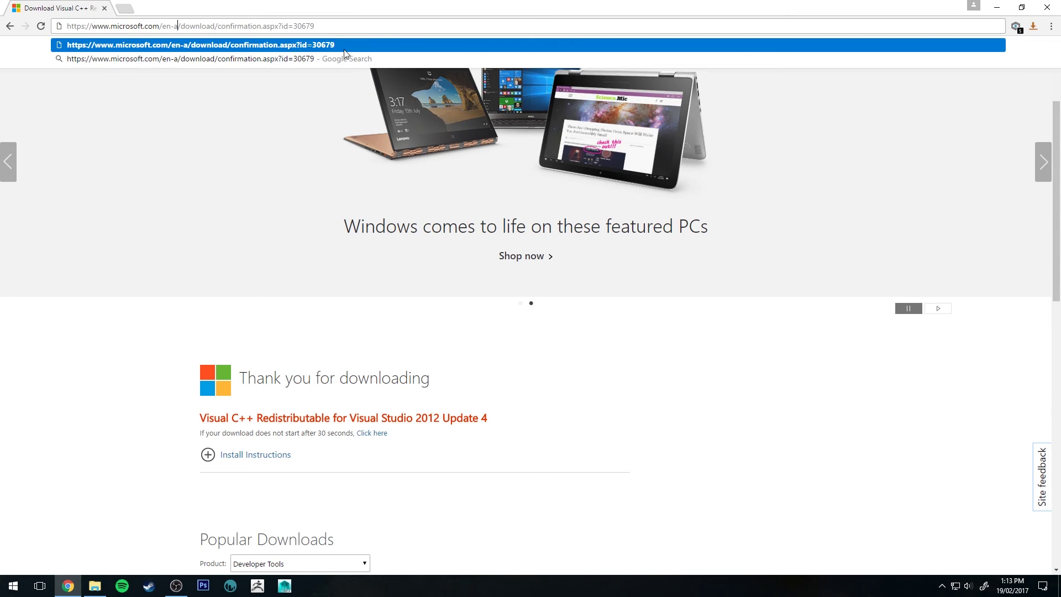
text(ca)
key(Return)
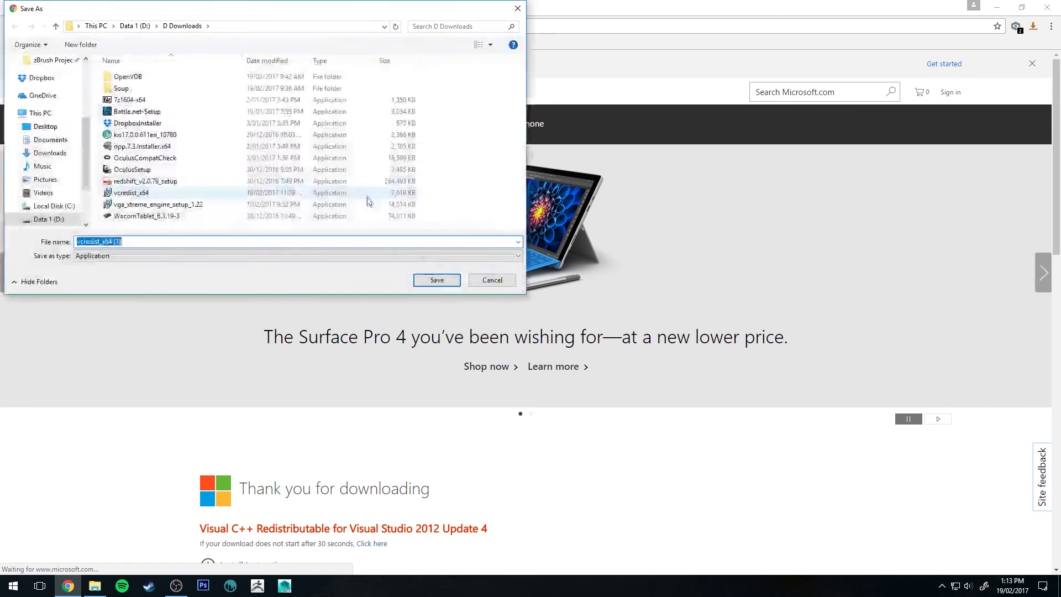
click(485, 280)
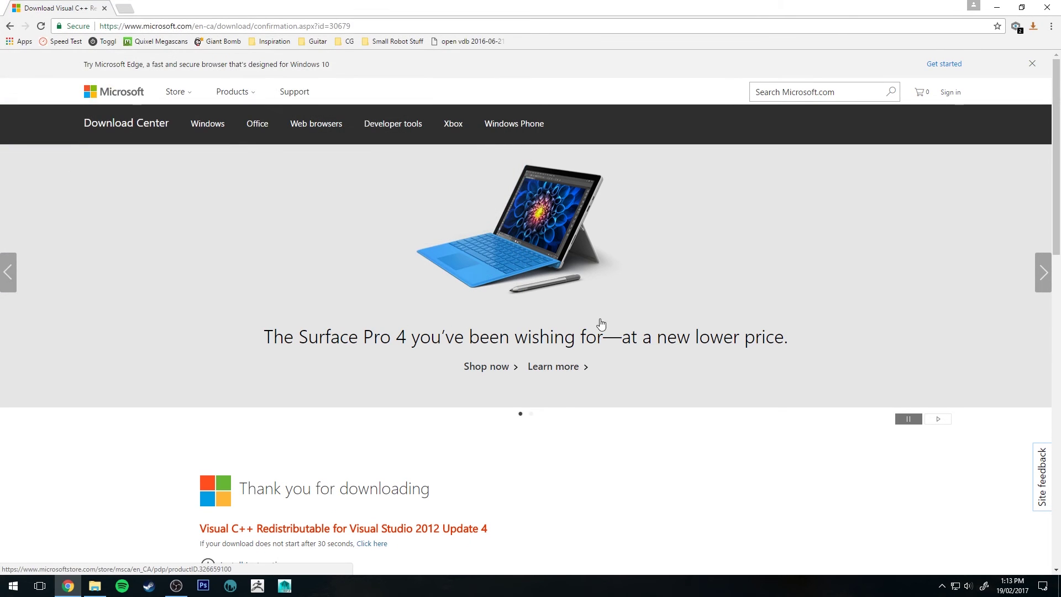
Step: Highlight the title "Visual C++ Redistributable for Visual Studio 2012 Update 4" on the en-ca page and clear the highlight
scroll(600, 324, down, 4)
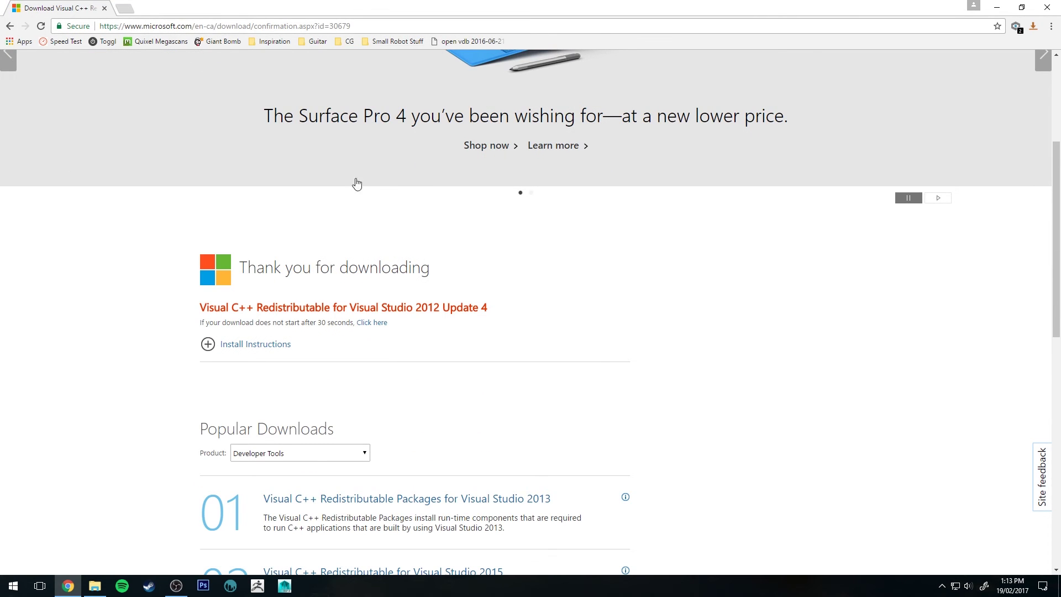
drag(508, 308, 105, 304)
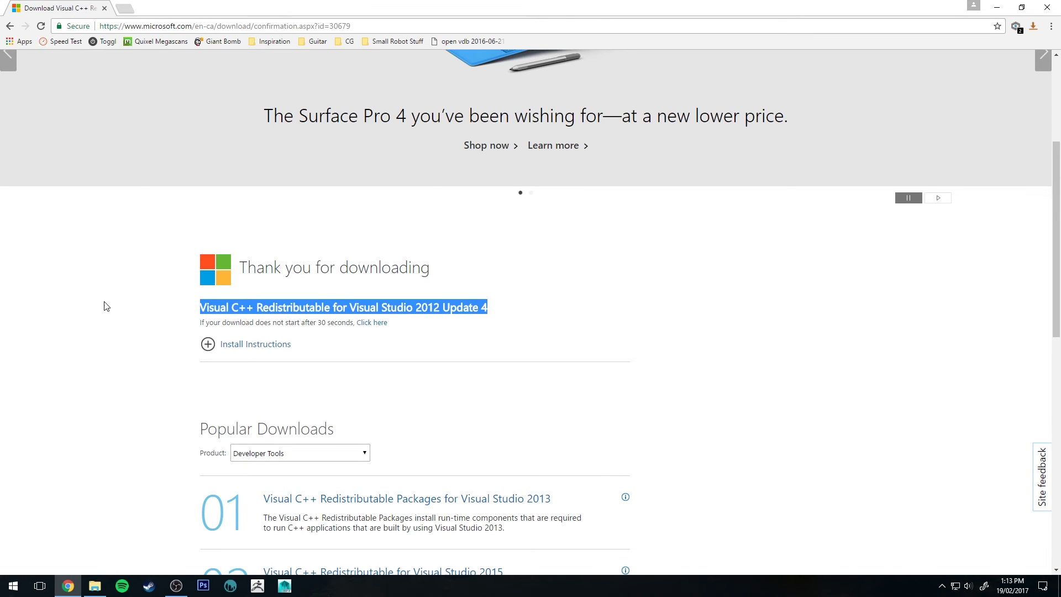
click(396, 259)
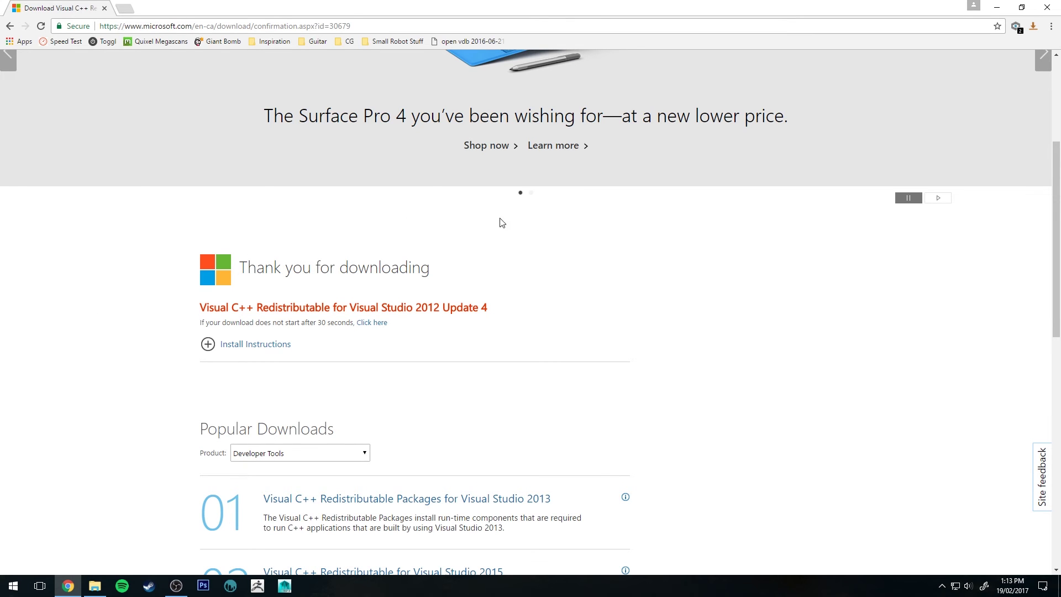
Step: Close the browser window and point out the vcredist_x64 installer in the D Downloads folder
click(1045, 7)
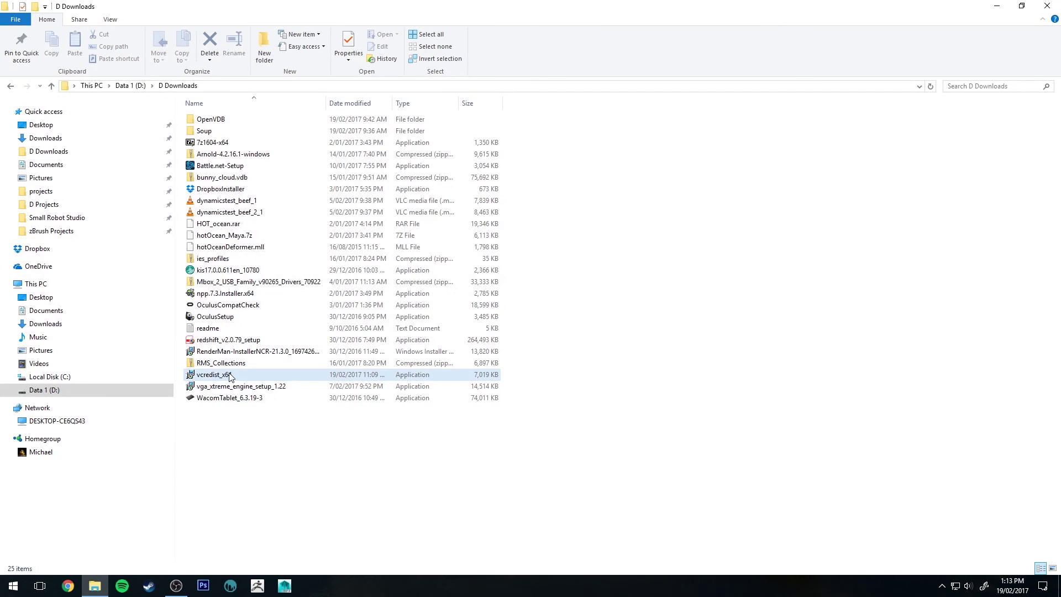
click(229, 374)
click(518, 462)
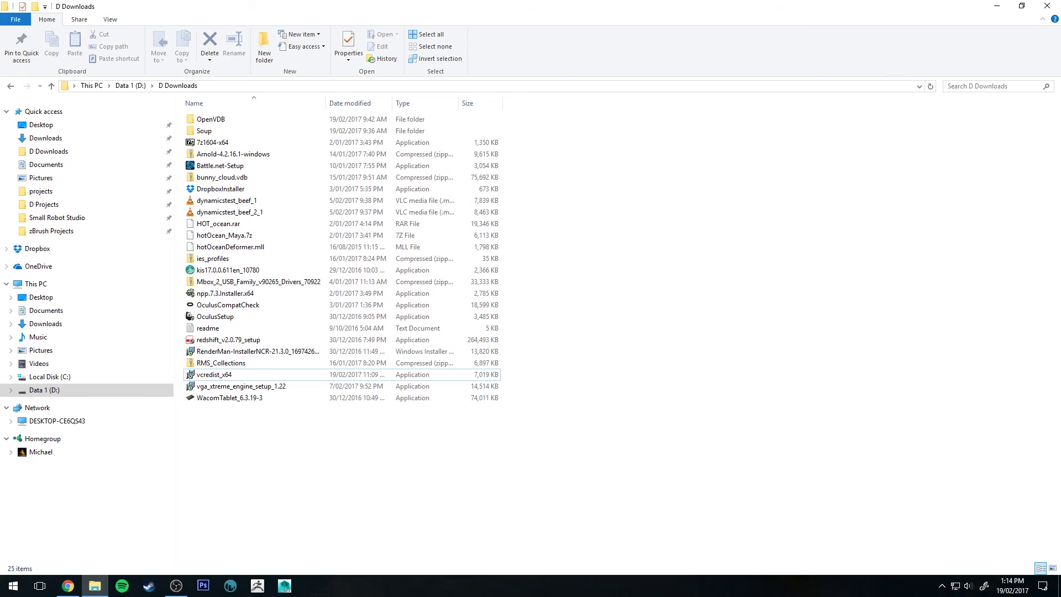
Step: Open the system Path variable for editing from the Environment Variables of Windows' advanced system settings
right_click(15, 586)
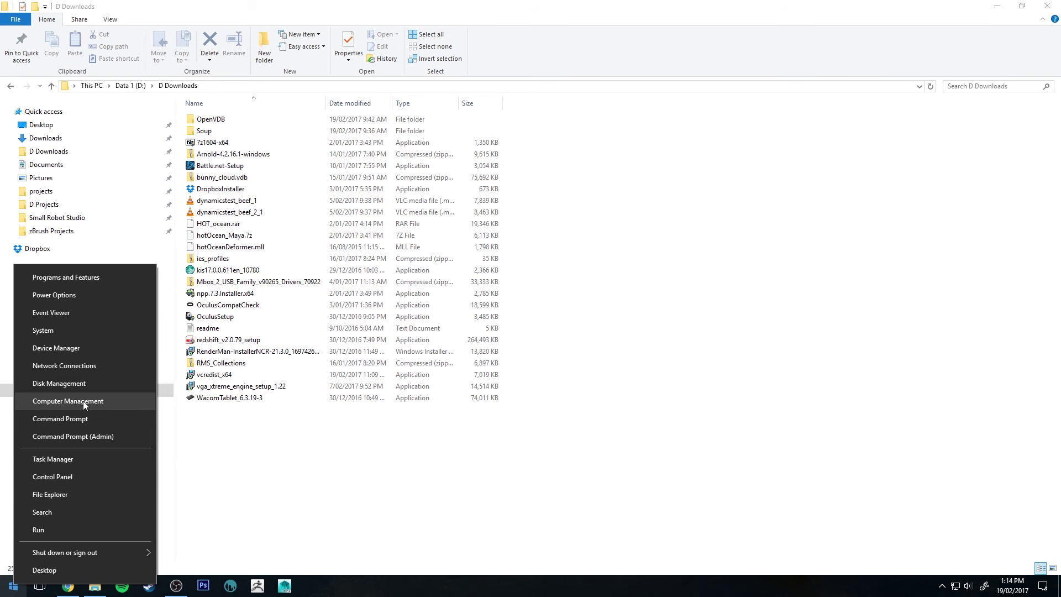
click(88, 336)
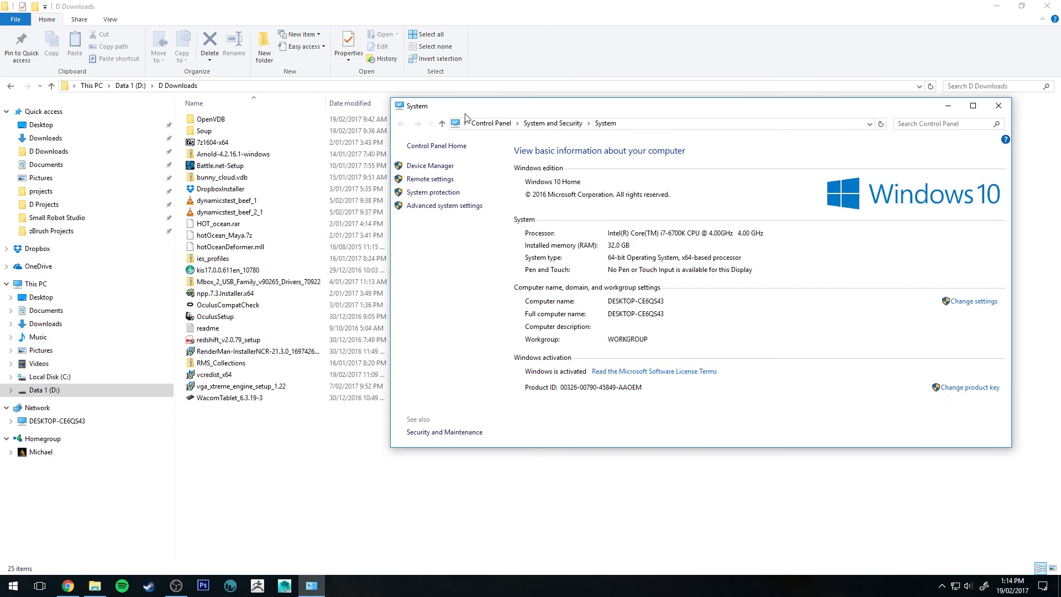
click(445, 206)
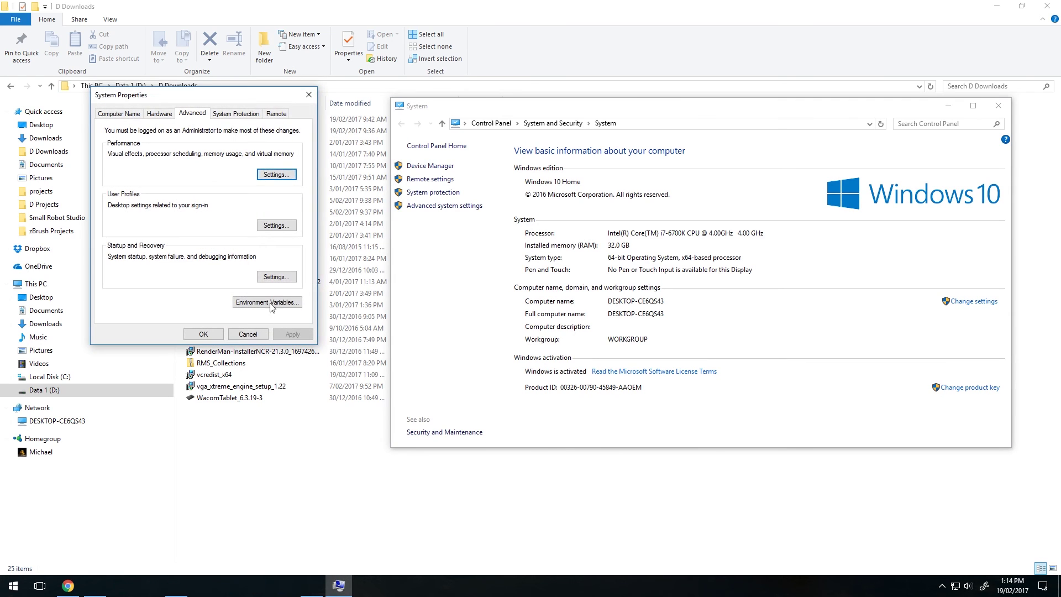
click(255, 302)
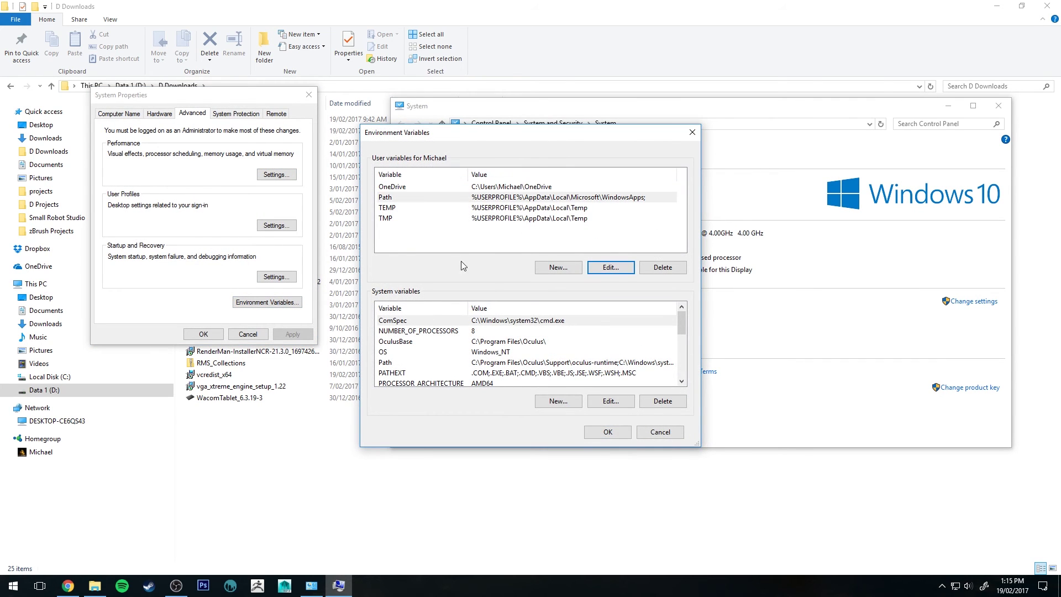
click(397, 362)
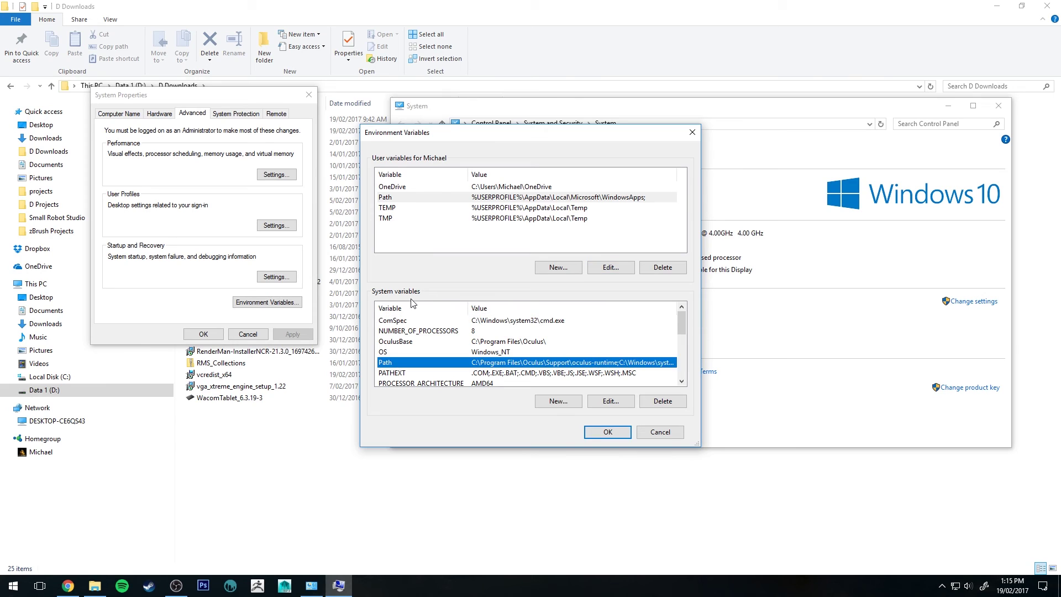
click(610, 401)
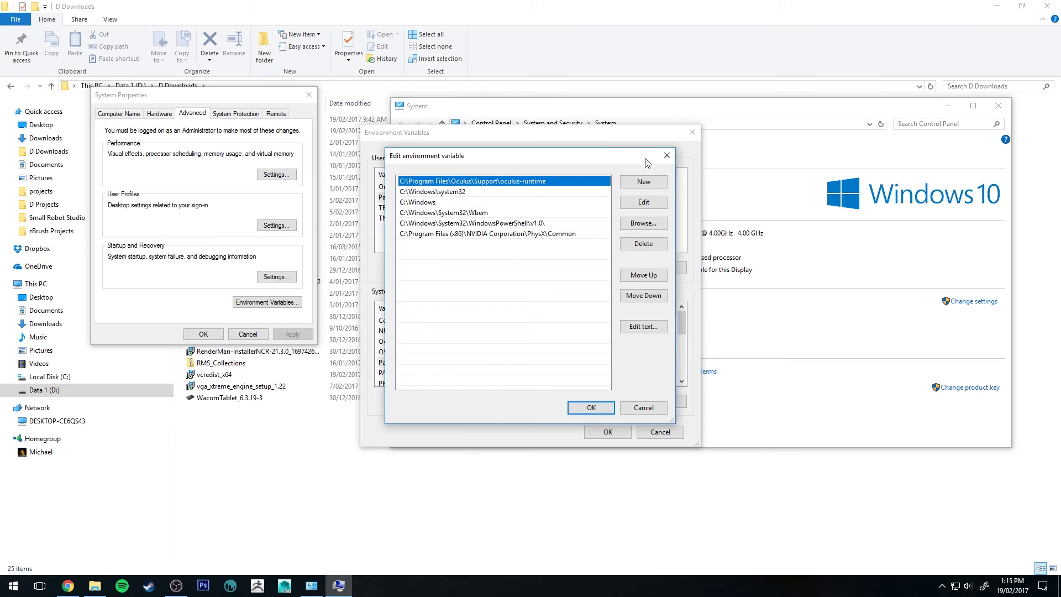
Step: Add C:\Program Files\Autodesk\Maya2016\bin as a new entry in the system Path variable
click(651, 184)
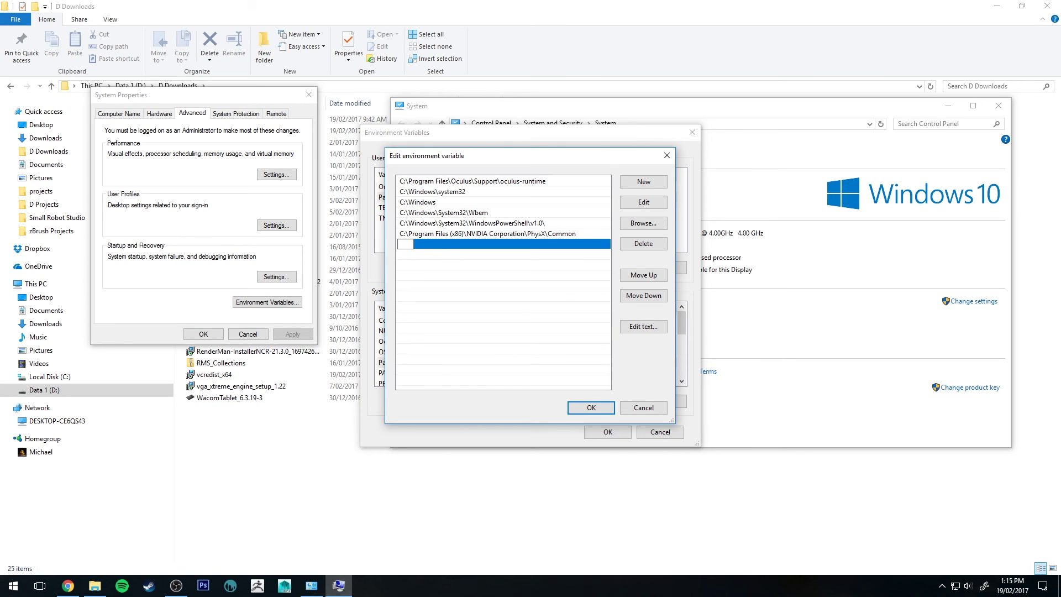
key(alt+Tab)
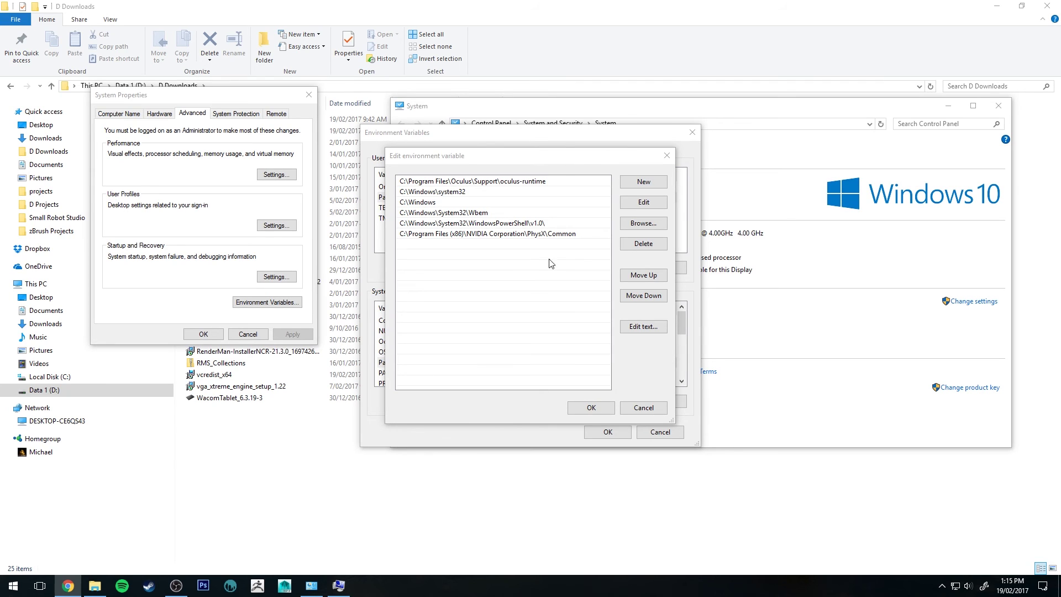
click(424, 248)
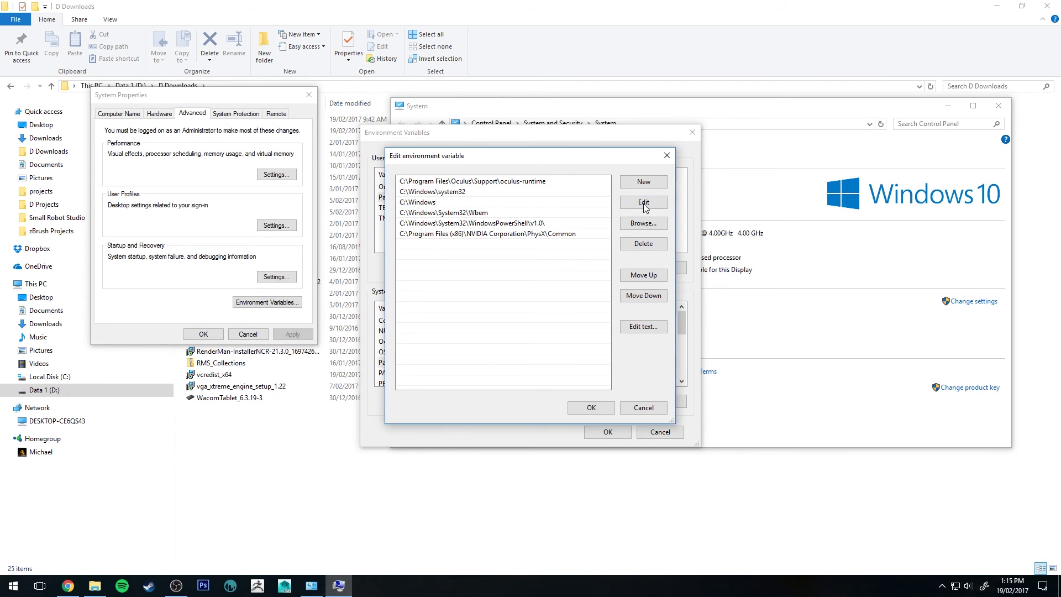
click(644, 182)
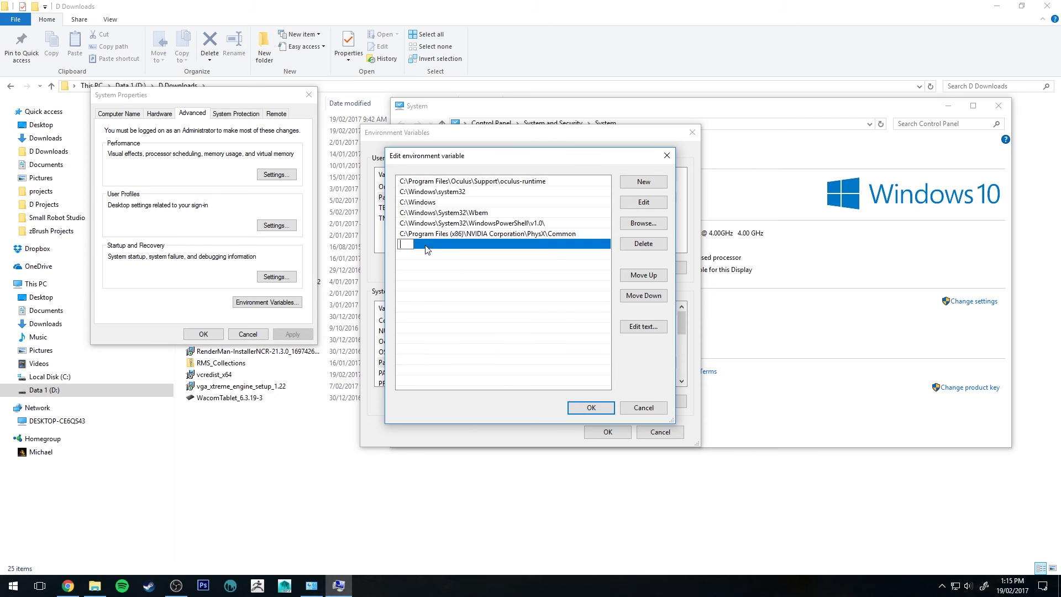
right_click(426, 250)
click(430, 288)
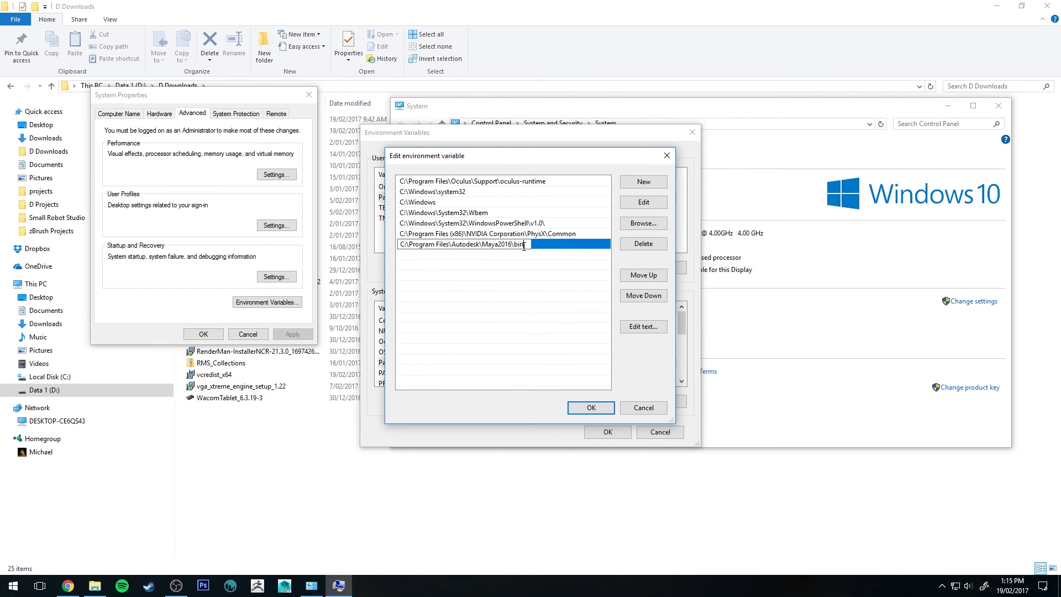
click(530, 264)
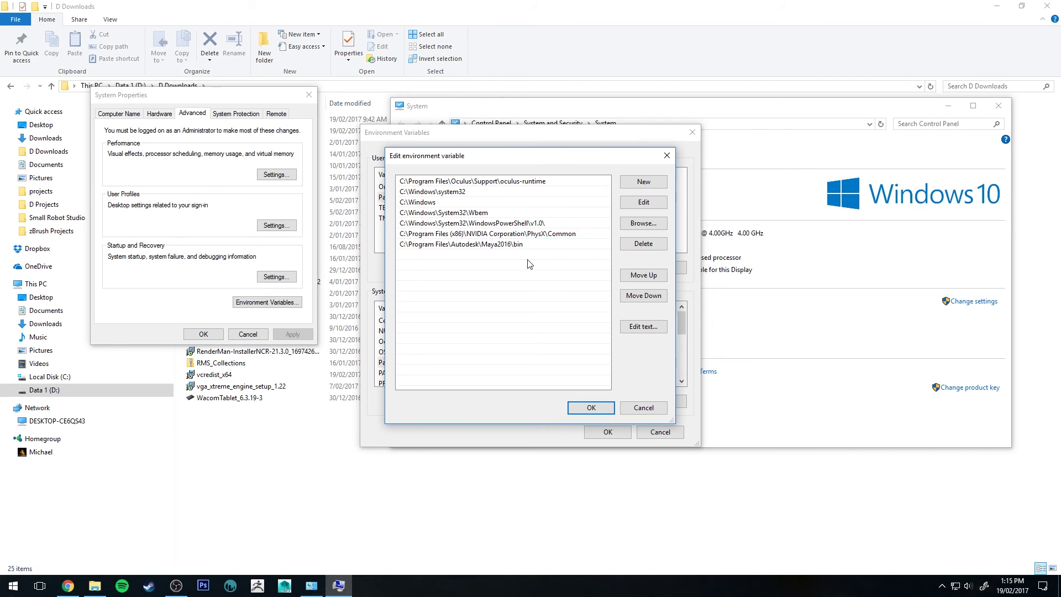
Step: Delete the Maya2016\bin entry from the Path list, cancel the environment variable edits, and close System Properties
click(524, 245)
click(663, 246)
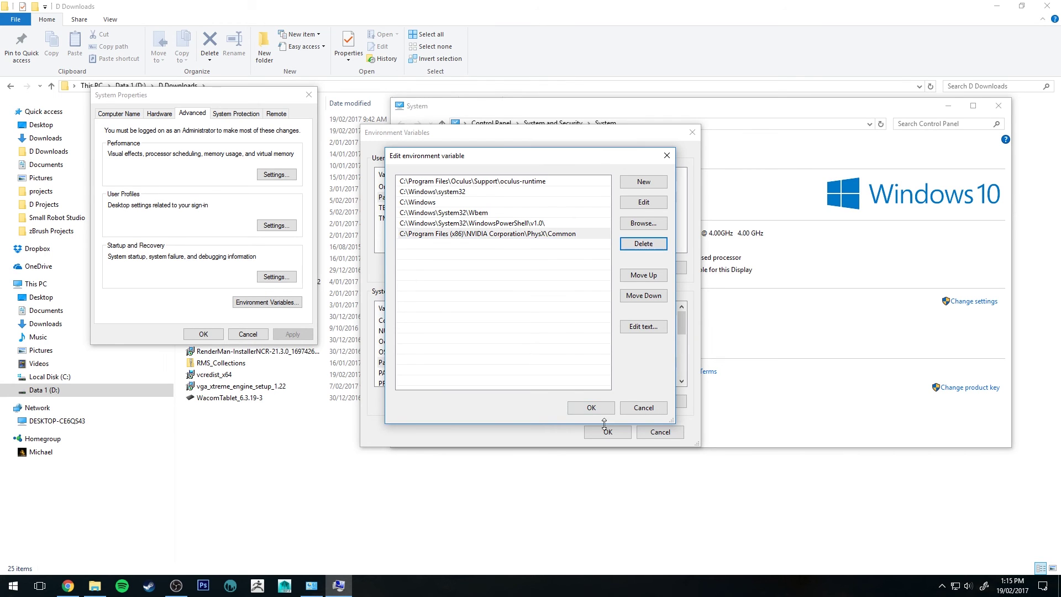
click(650, 411)
click(659, 433)
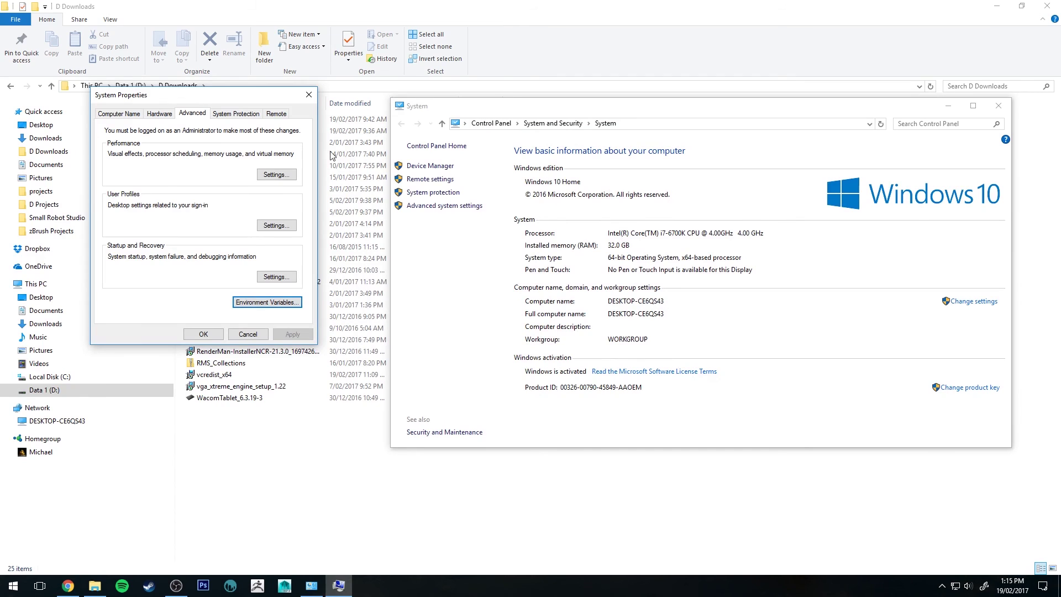
click(309, 95)
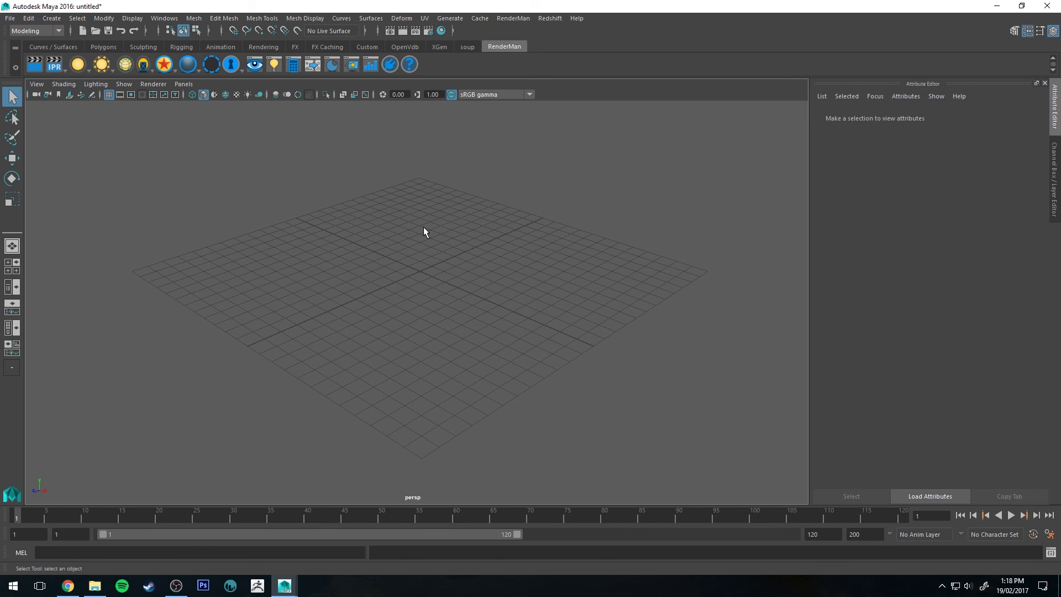
drag(421, 218, 426, 274)
drag(332, 301, 364, 317)
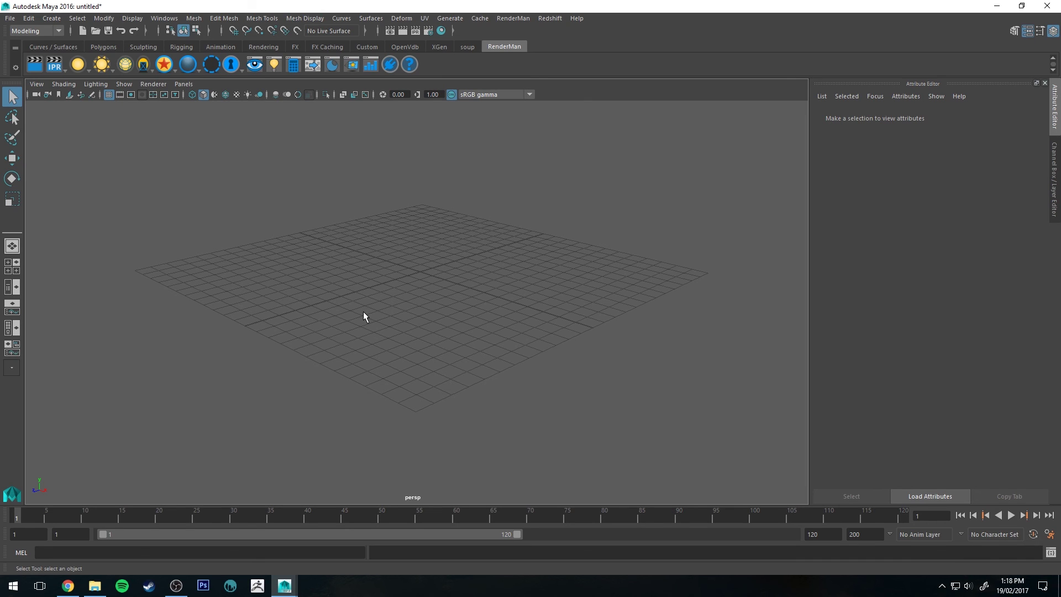
mouse_move(398, 249)
mouse_down()
mouse_move(403, 263)
mouse_move(396, 244)
mouse_up()
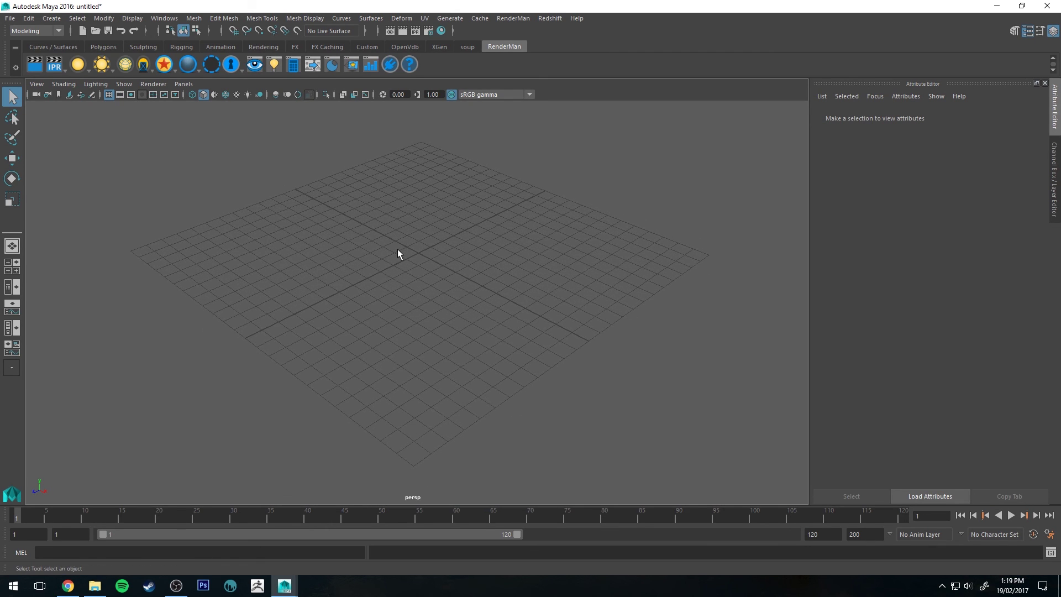